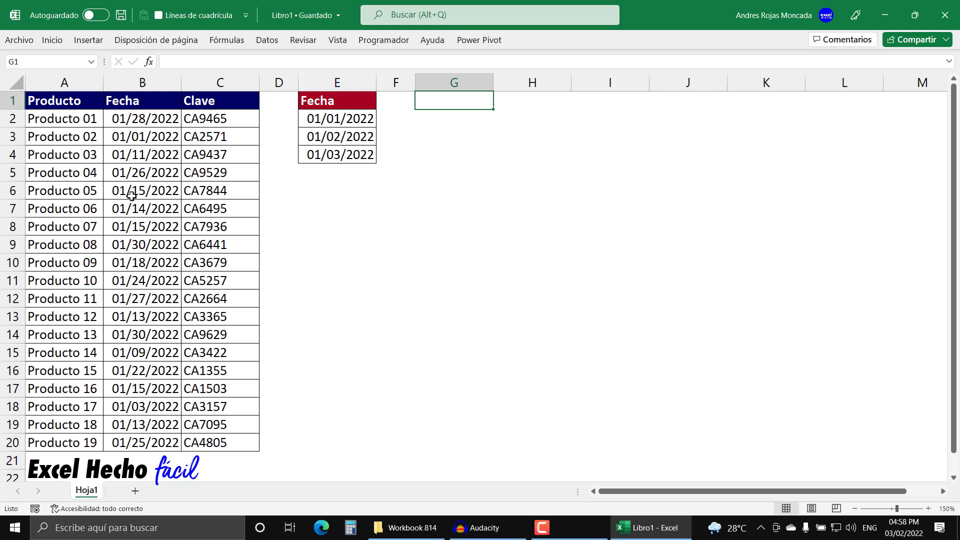
left_click_drag(318, 121, 315, 153)
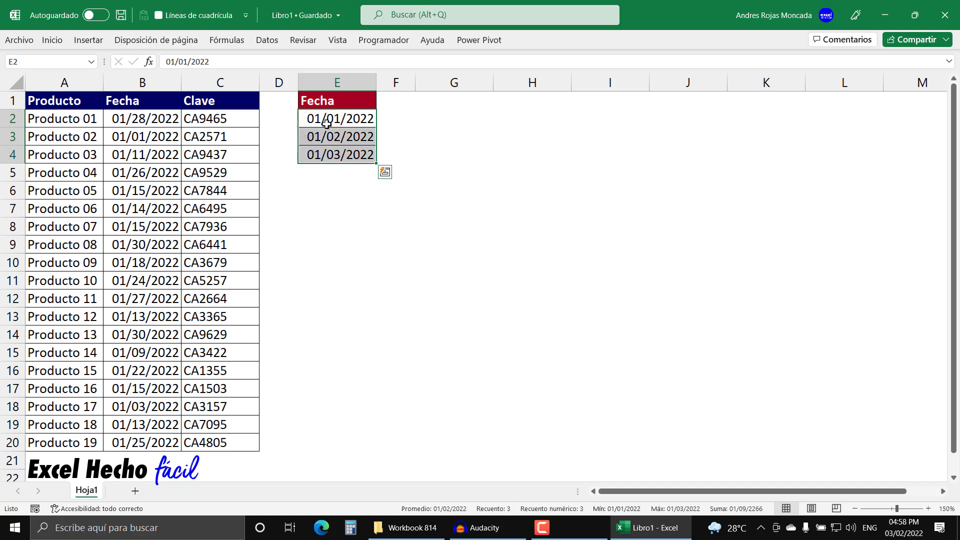
left_click(343, 98)
left_click_drag(343, 98, 341, 156)
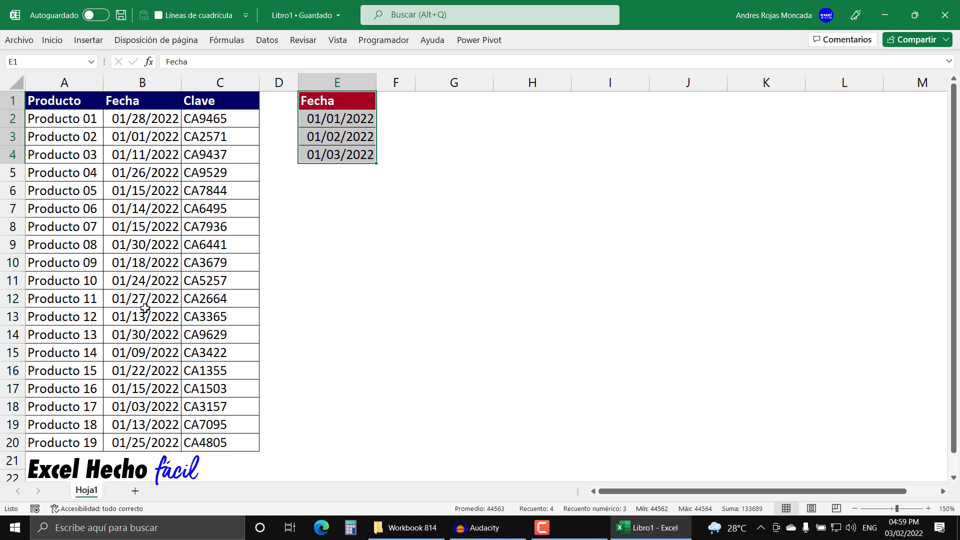
left_click_drag(75, 101, 230, 440)
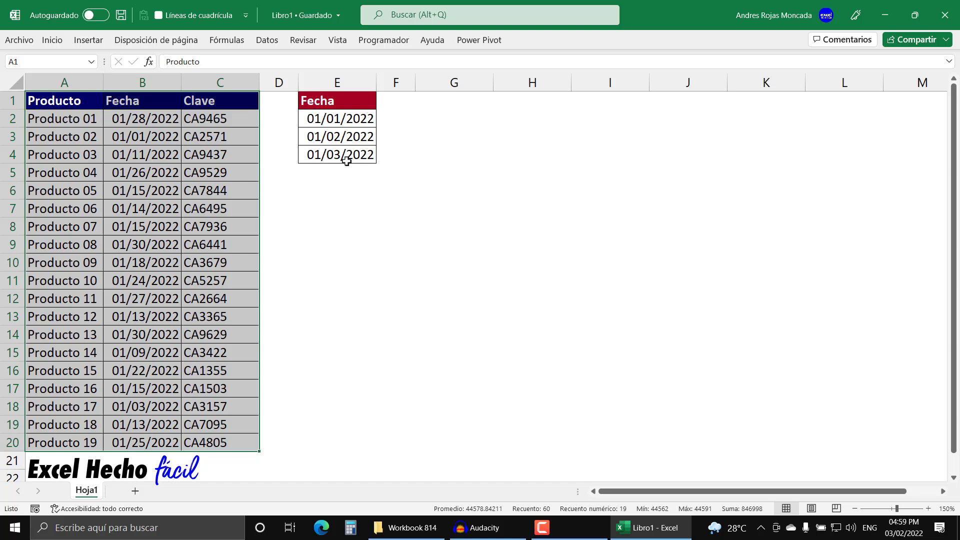
Step: Enter the header "Campo 1" in cell G1
left_click(450, 102)
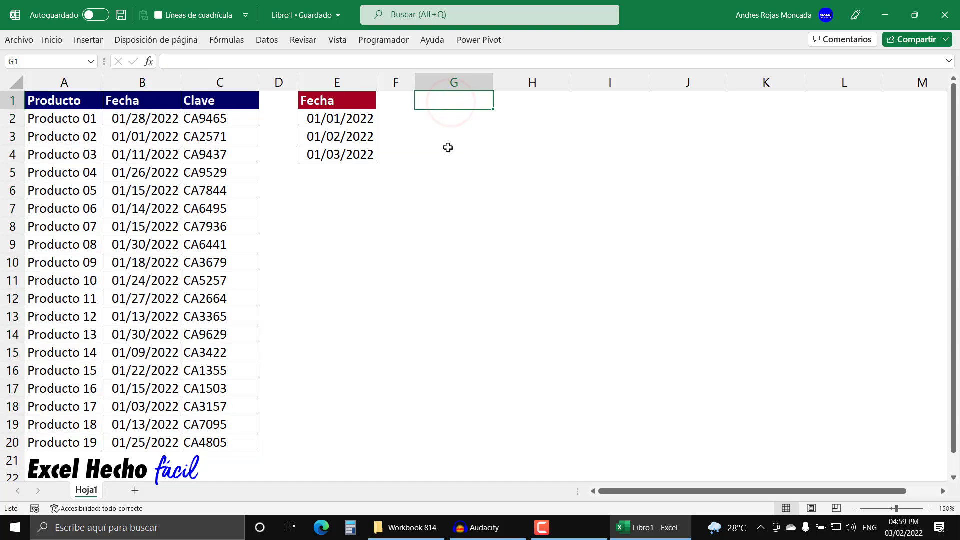
type("Campos")
key("BackSpace")
type("1")
key("Return")
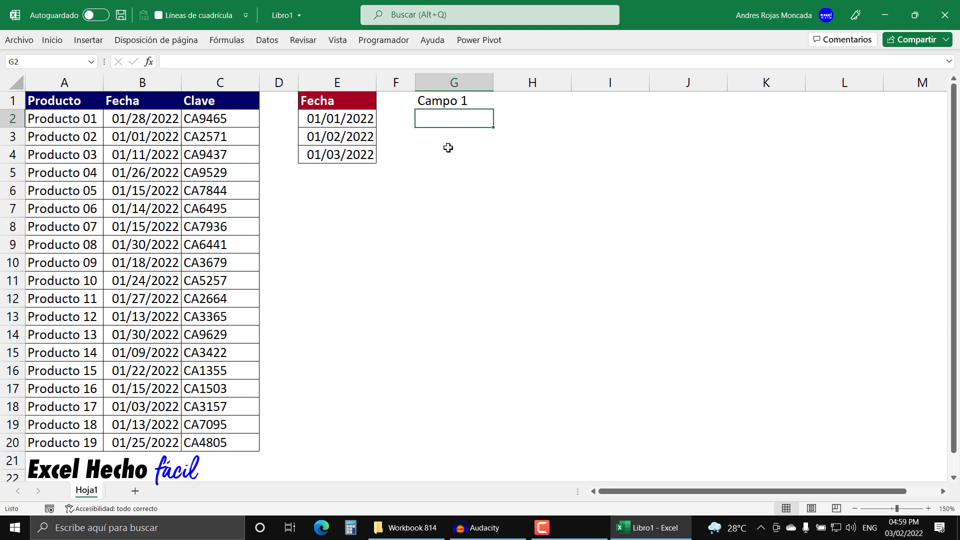
Step: Make the "Campo 1" header bold and fill the series across to I1, giving "Campo 2" and "Campo 3"
left_click(446, 101)
left_click(53, 49)
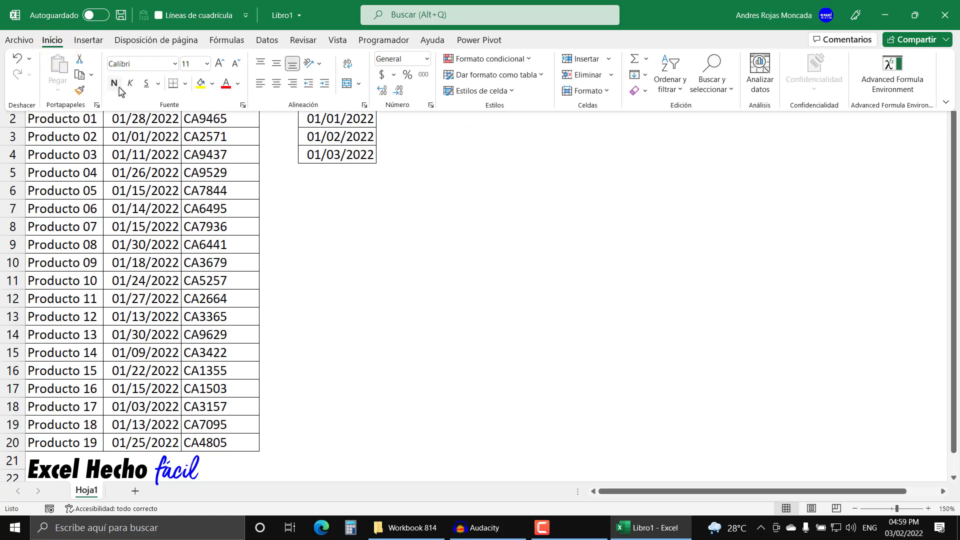
left_click(118, 86)
left_click_drag(492, 108, 649, 107)
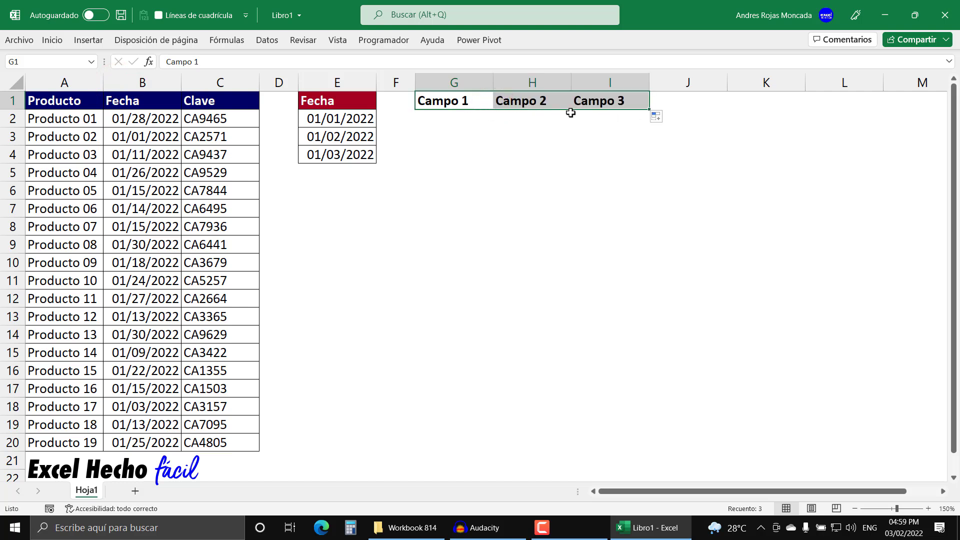
left_click(54, 105)
left_click(120, 100)
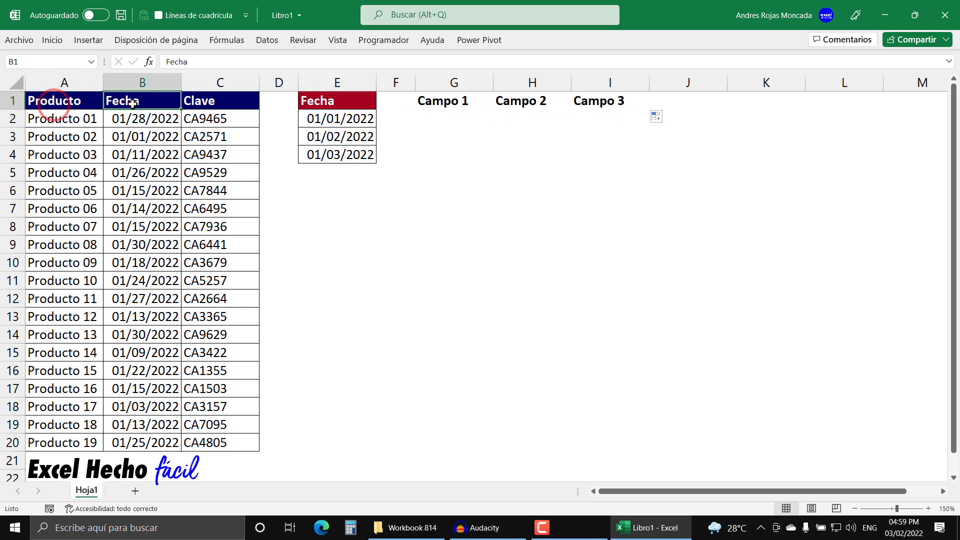
left_click(198, 101)
left_click(429, 100)
left_click_drag(428, 100, 619, 102)
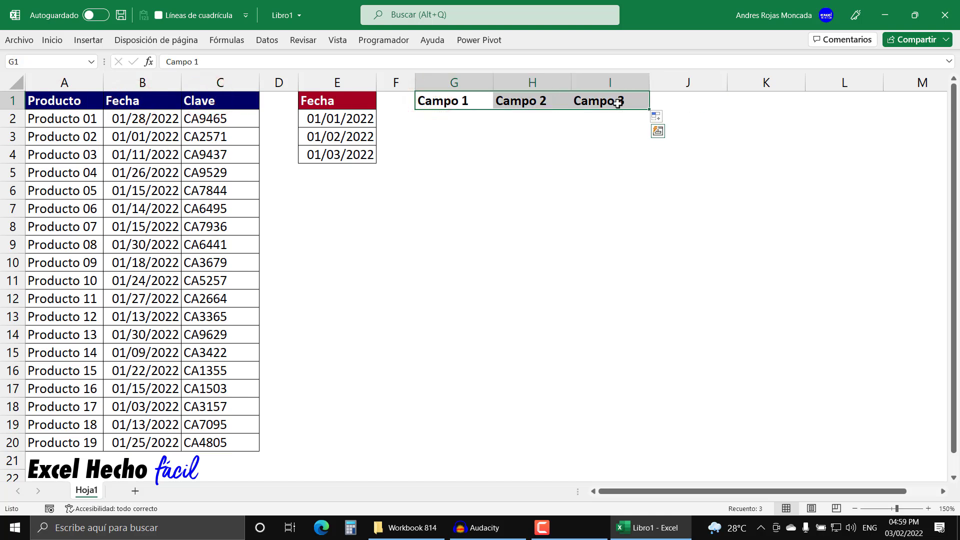
Step: Start a formula with the O function in cell G2, below the "Campo 1" header
left_click(460, 123)
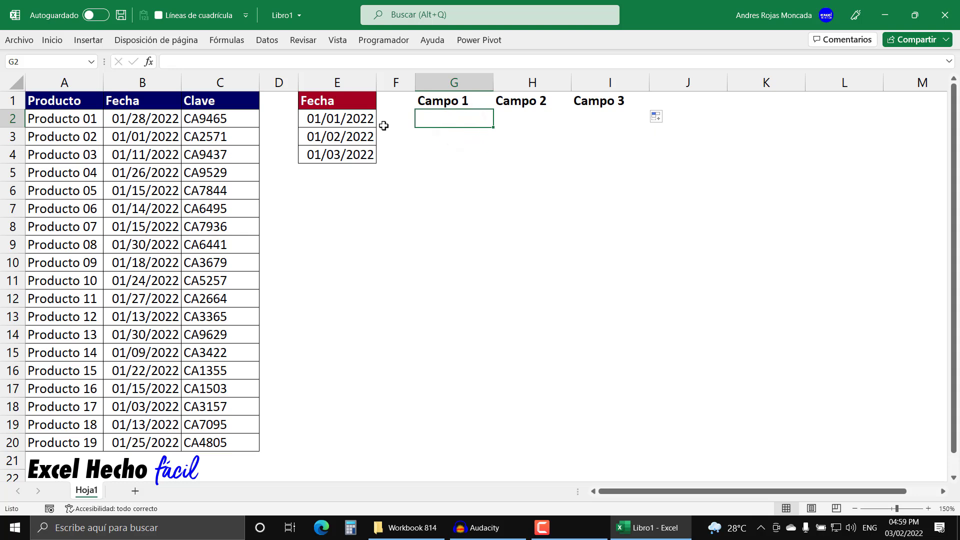
type("=o")
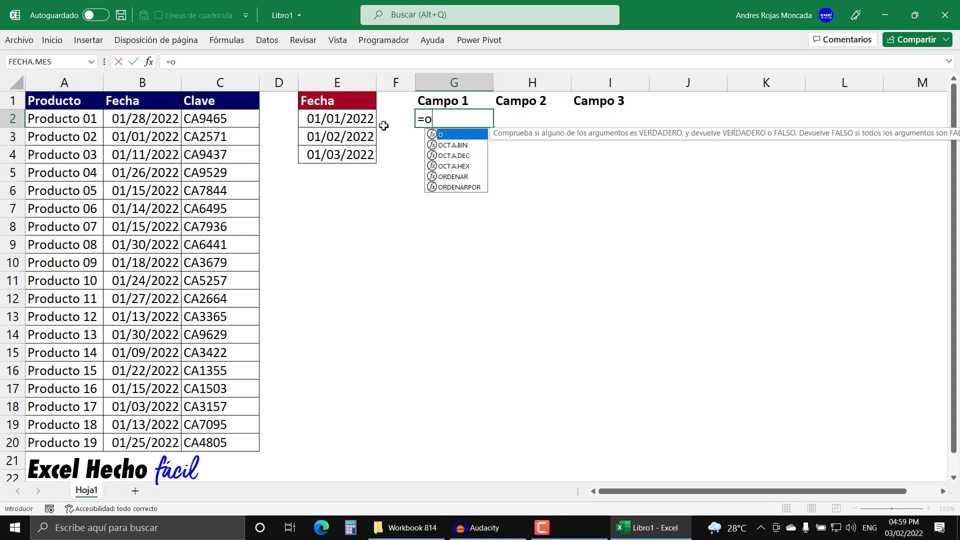
key("Tab")
key("BackSpace")
key("Tab")
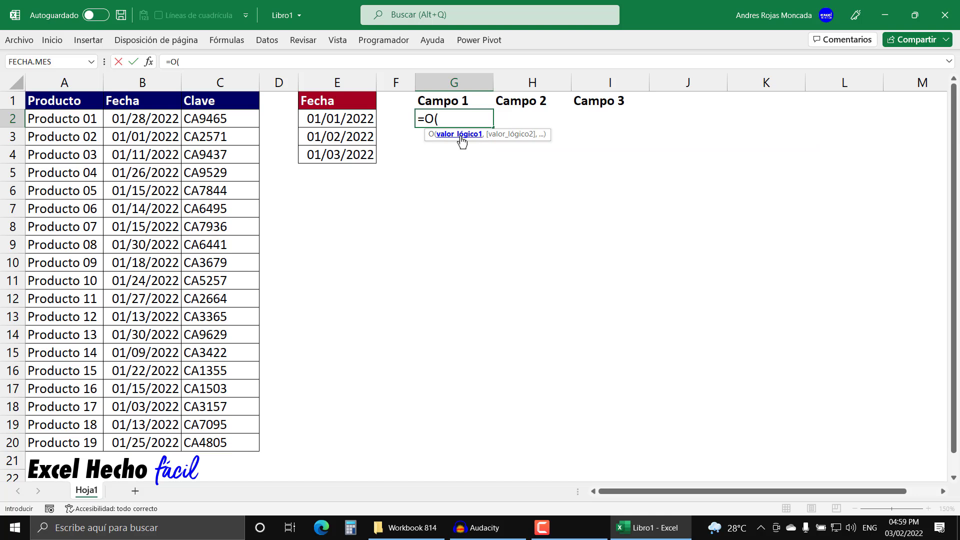
type(",,")
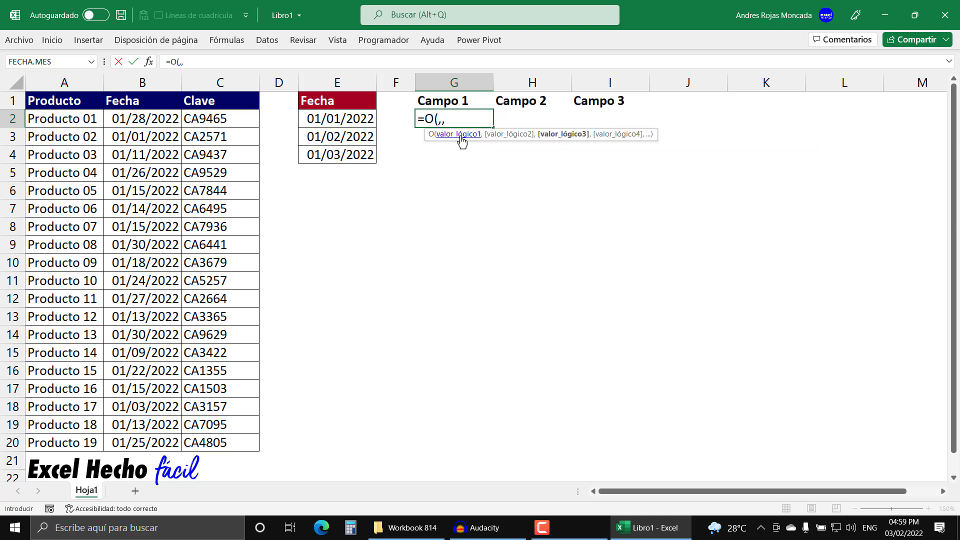
type(",,,")
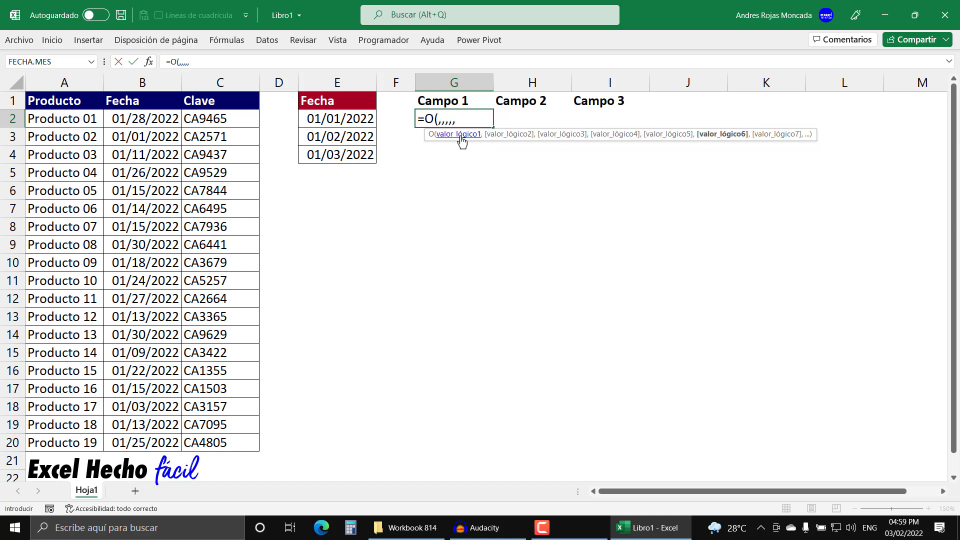
key("BackSpace")
key("BackSpace")
key("BackSpace")
key("BackSpace")
key("BackSpace")
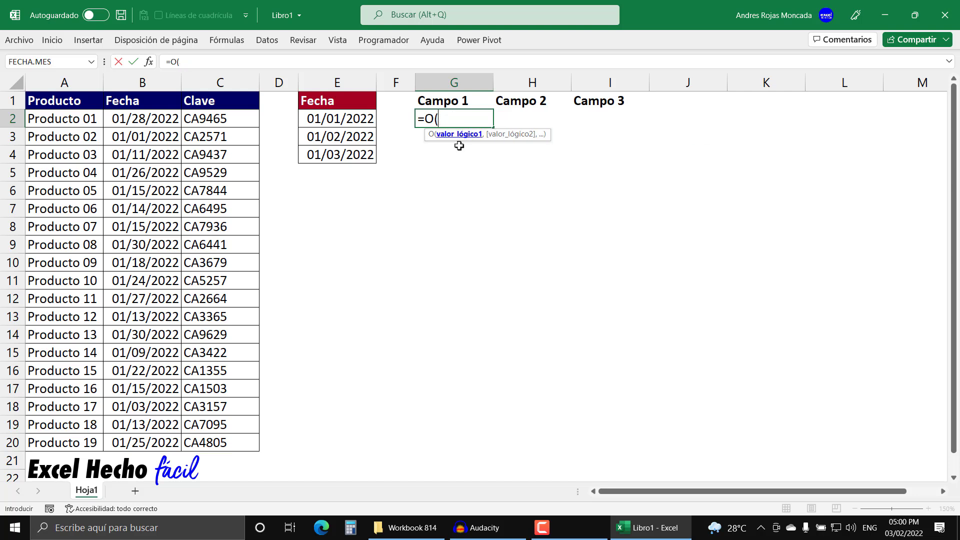
left_click_drag(549, 134, 516, 168)
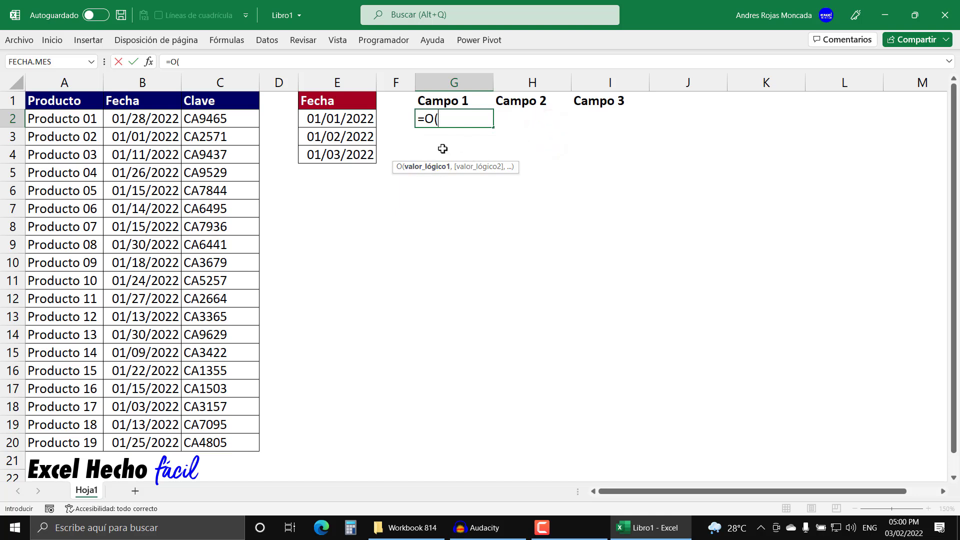
key("BackSpace")
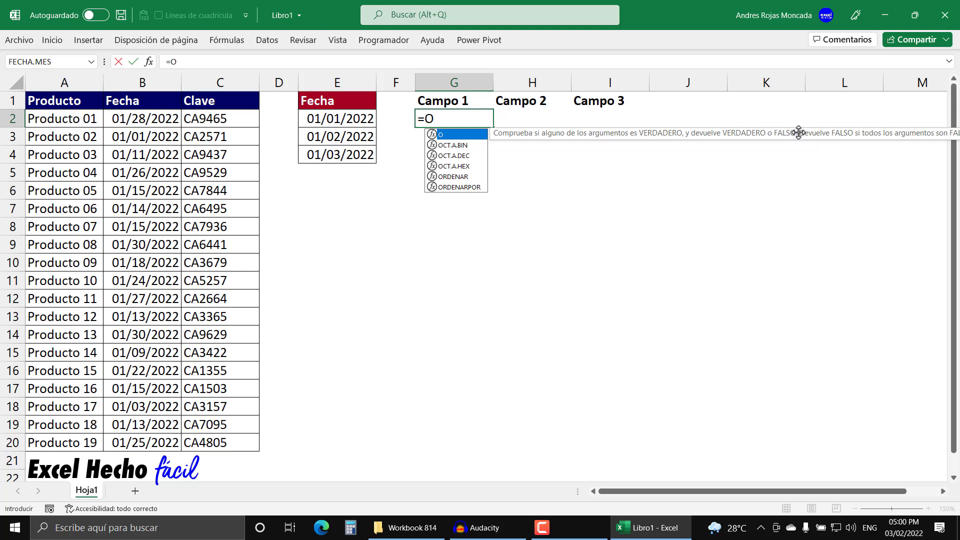
left_click_drag(842, 136, 682, 150)
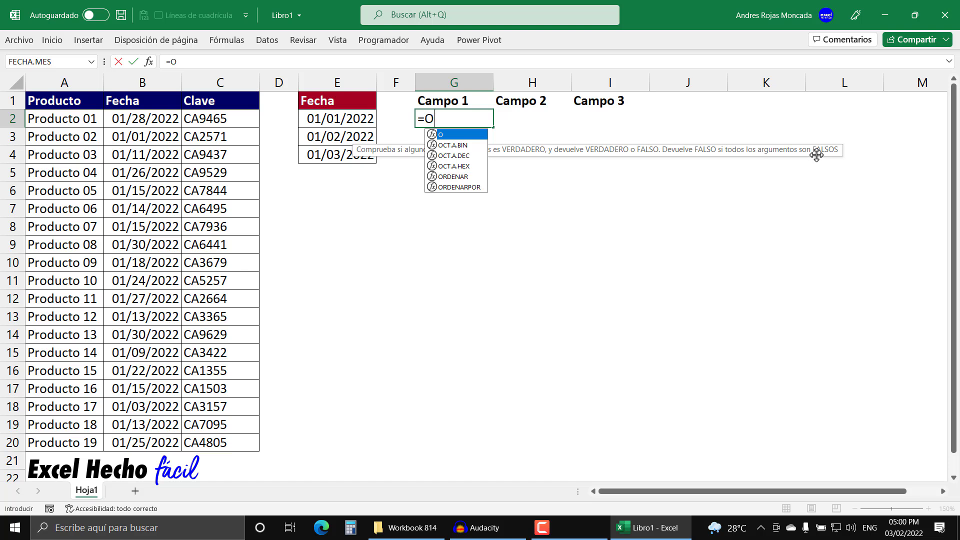
type("(")
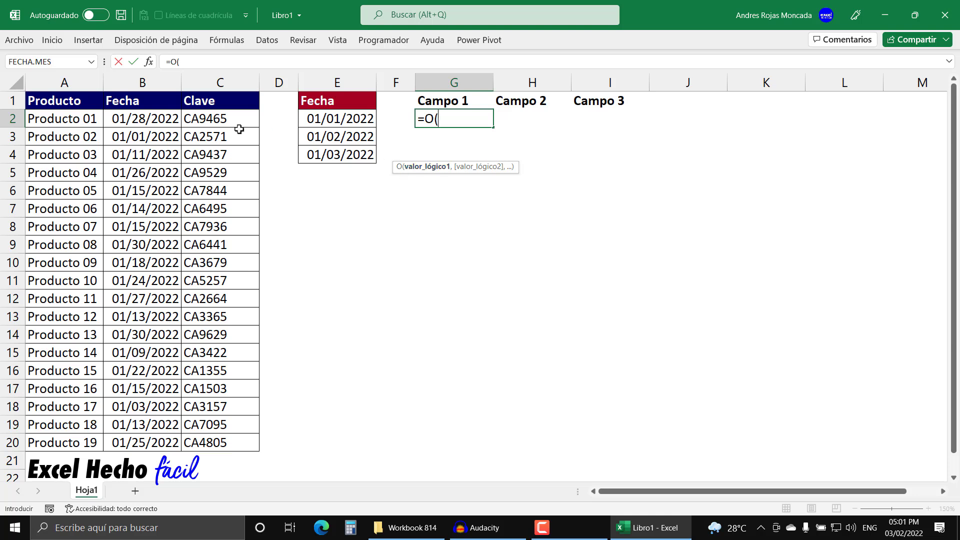
Step: Add $B2=$E$2 as the O function's first condition, comparing the product's date with the first listed date
left_click(168, 125)
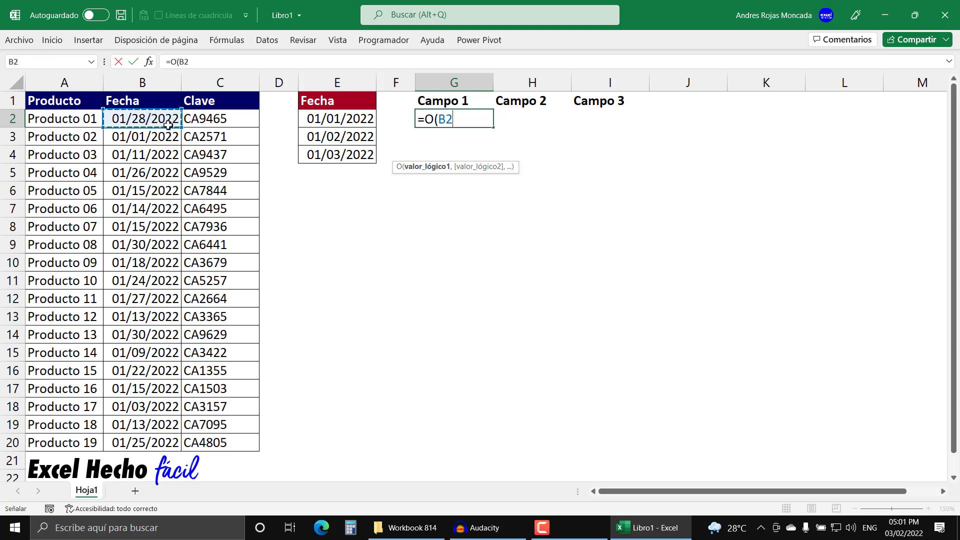
left_click(442, 120)
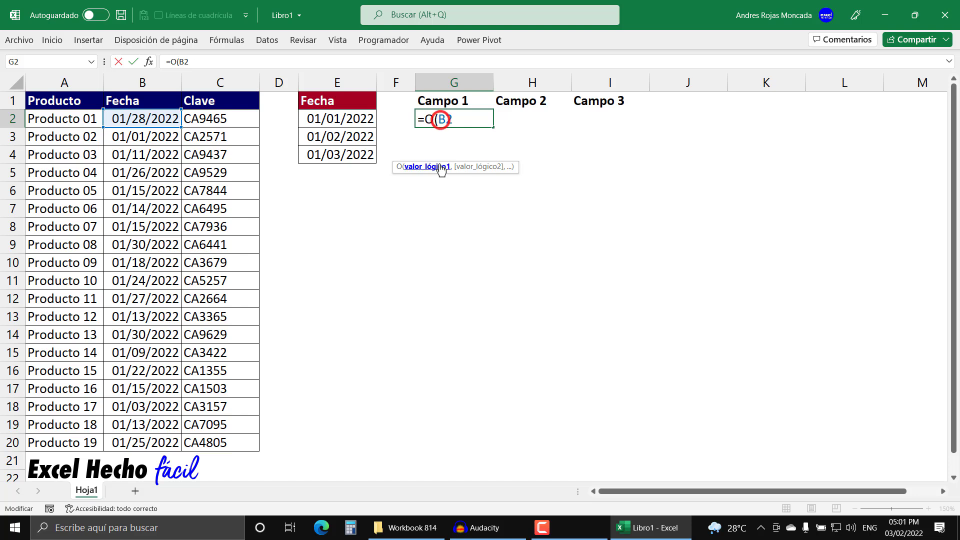
type("$")
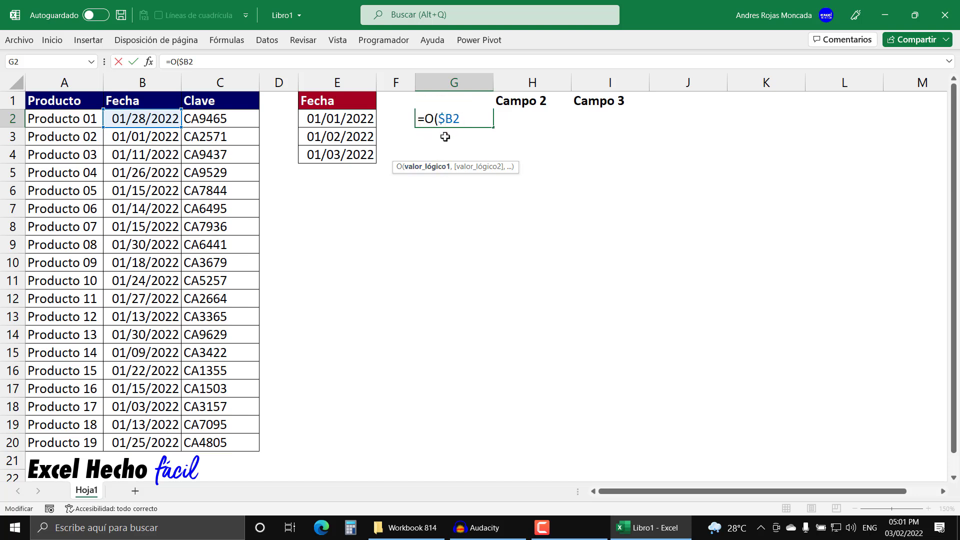
left_click_drag(452, 121, 438, 120)
left_click_drag(456, 120, 454, 119)
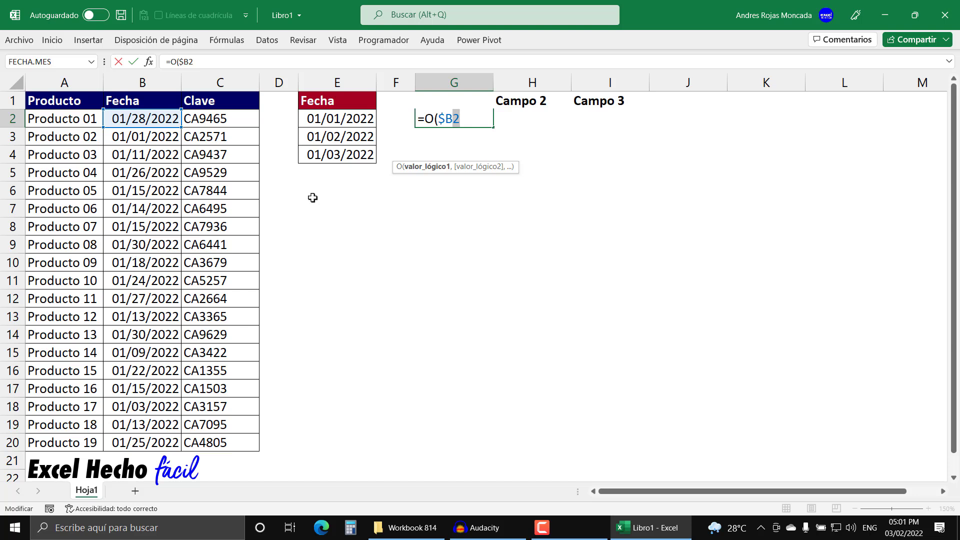
left_click(465, 116)
left_click(340, 120)
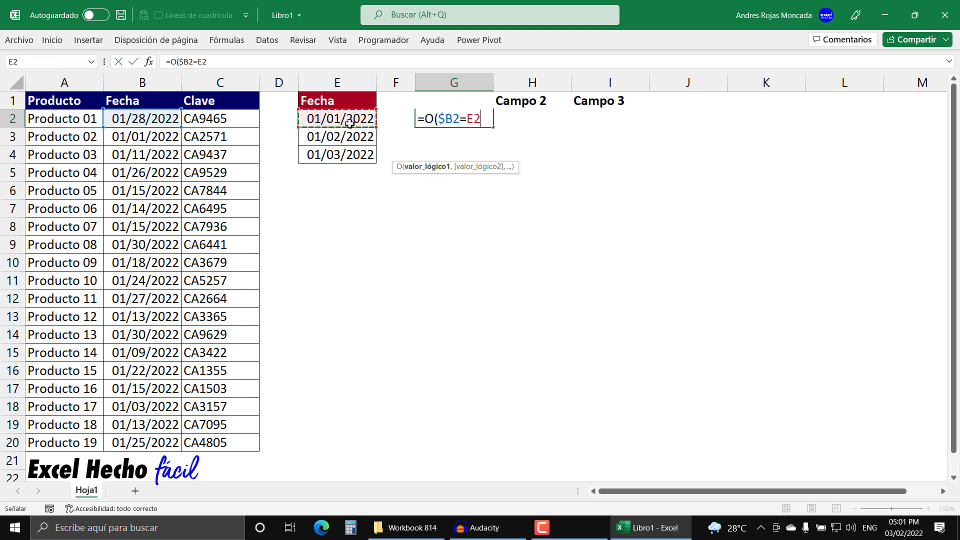
key("F4")
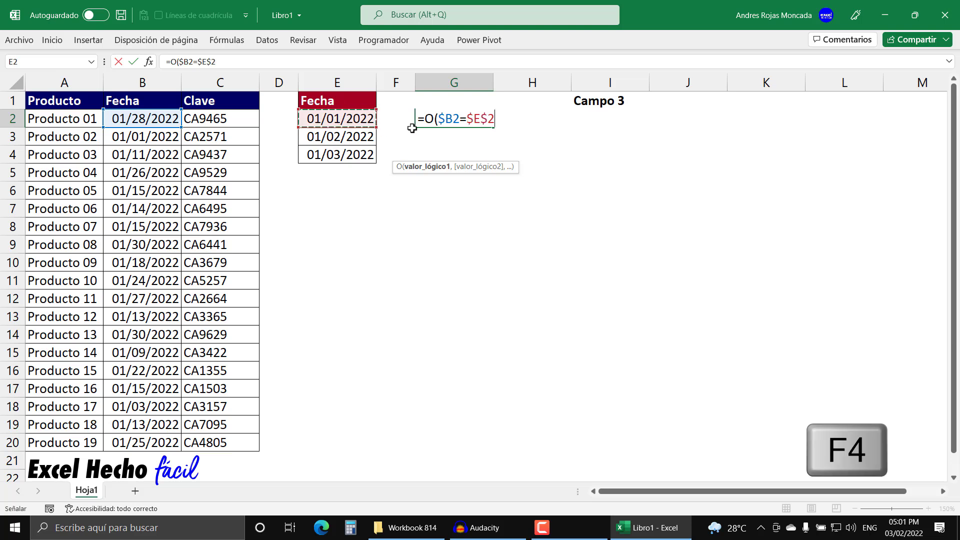
Step: Add $B2=$E$3 as the second condition of the O formula, with the column of B2 locked and E3 absolute
type(",")
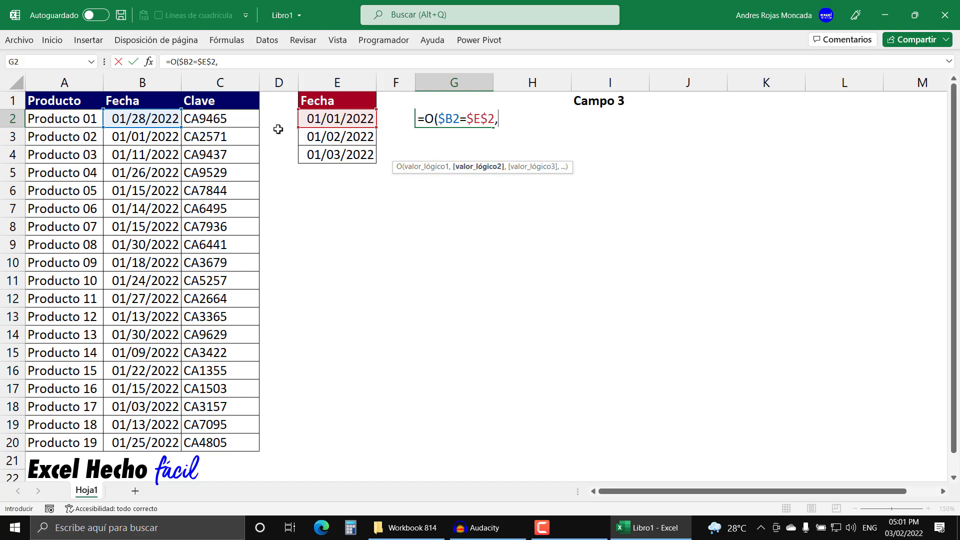
left_click(157, 118)
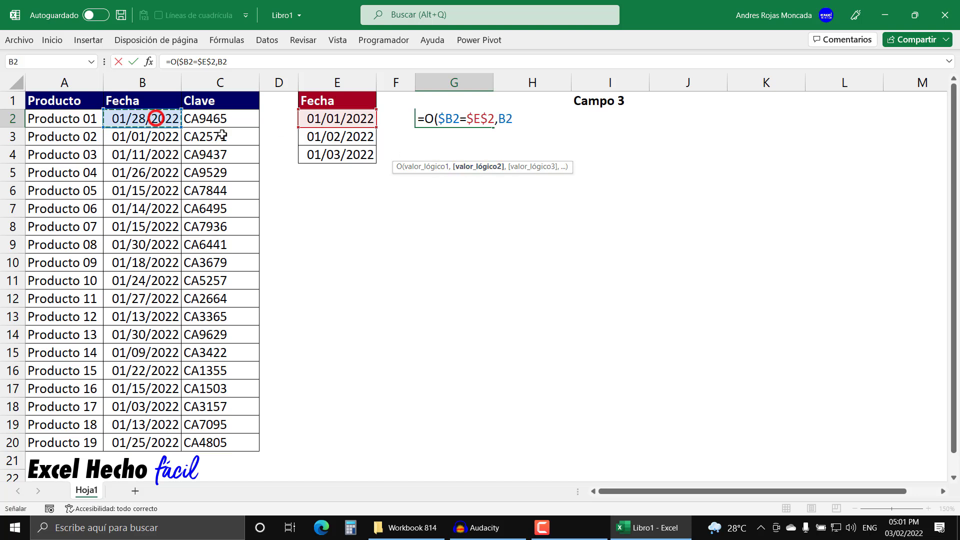
left_click(498, 120)
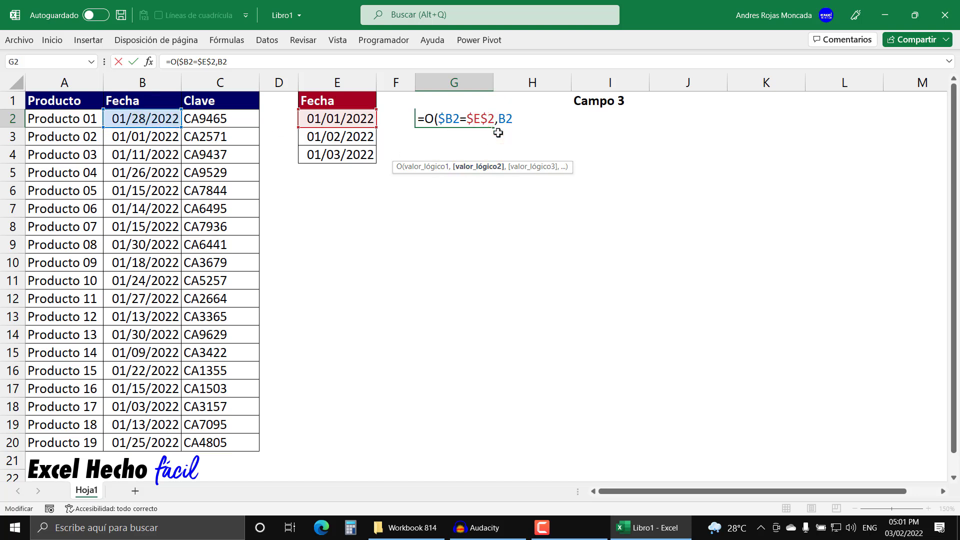
type("$")
left_click(522, 121)
left_click_drag(513, 122, 502, 124)
left_click(525, 119)
left_click(332, 135)
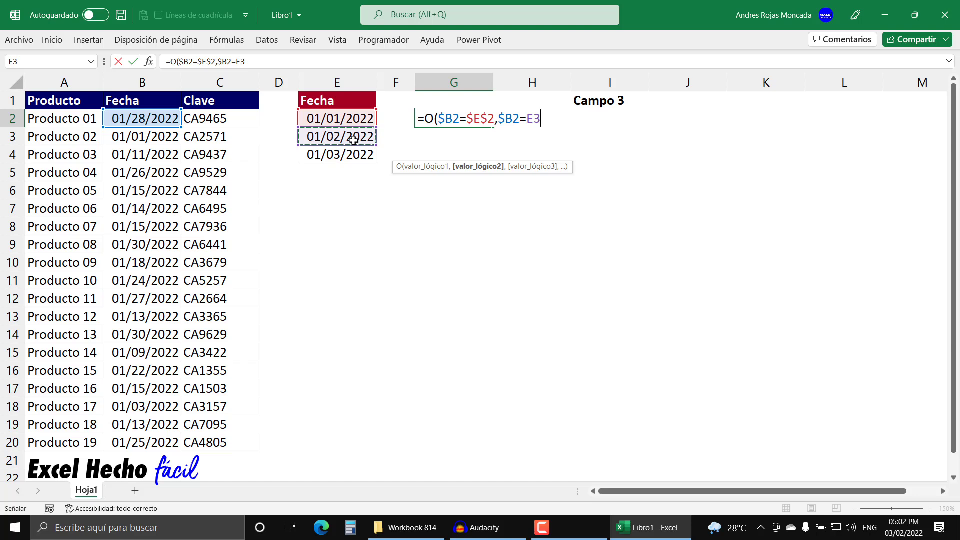
key("F4")
Step: Add $B2=$E$4 as the third condition and close the O function's parenthesis
type(",")
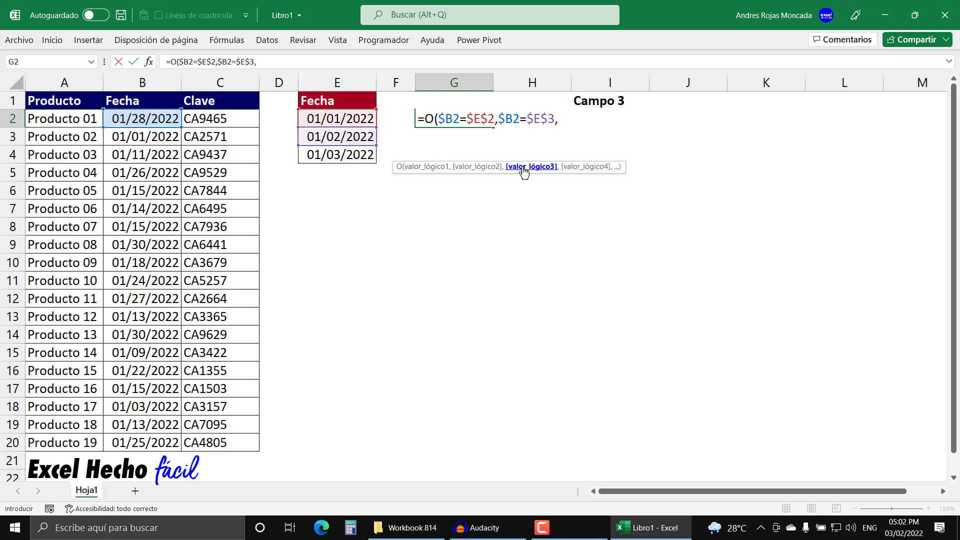
left_click(117, 121)
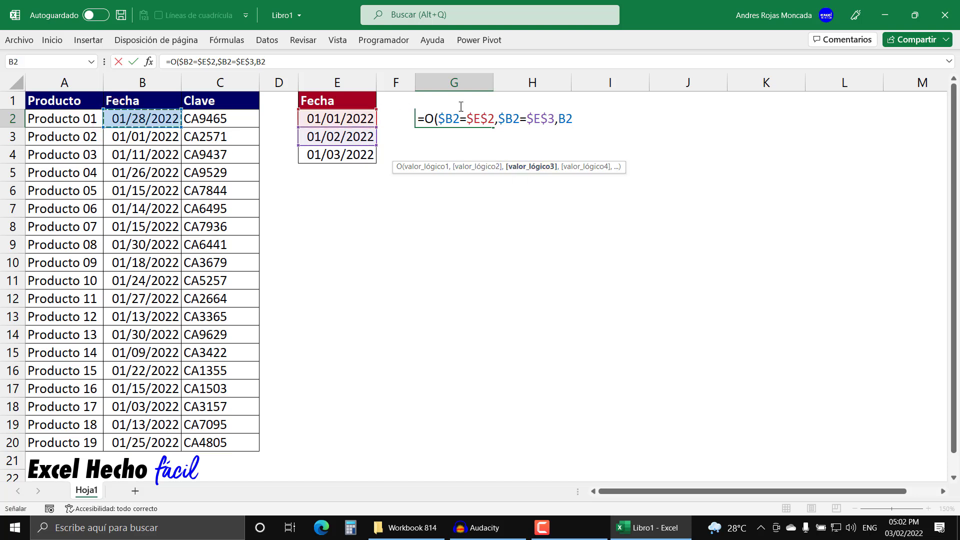
left_click(559, 117)
type("$")
left_click(604, 119)
type("=")
left_click(329, 158)
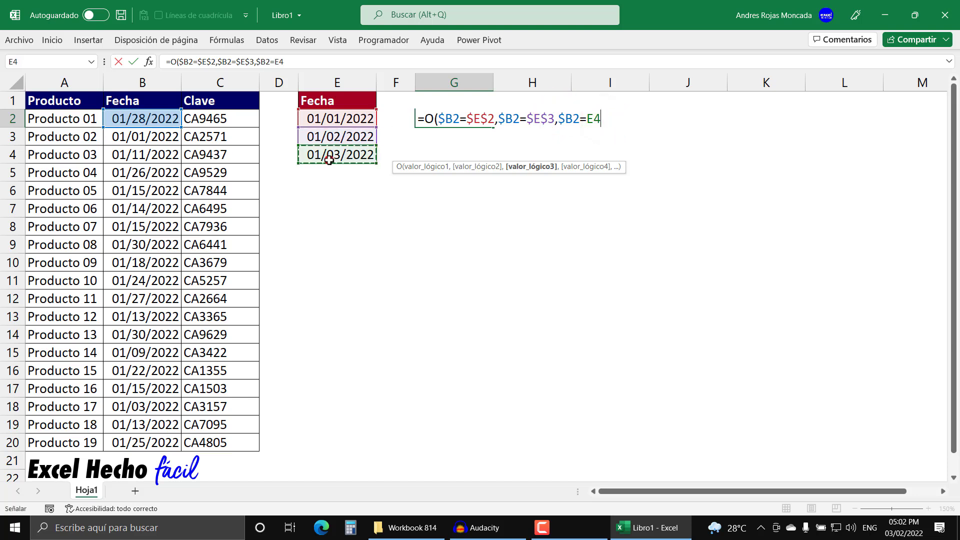
key("F4")
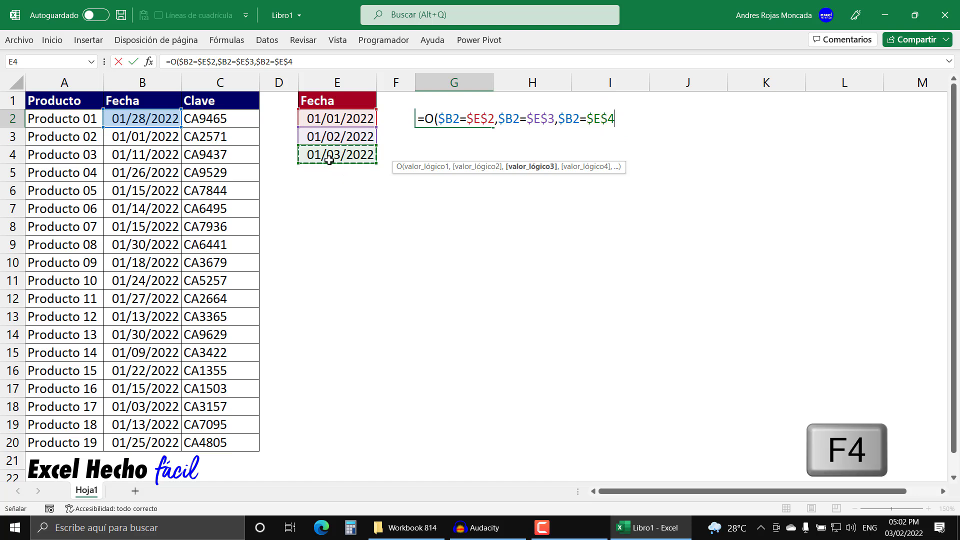
type(")")
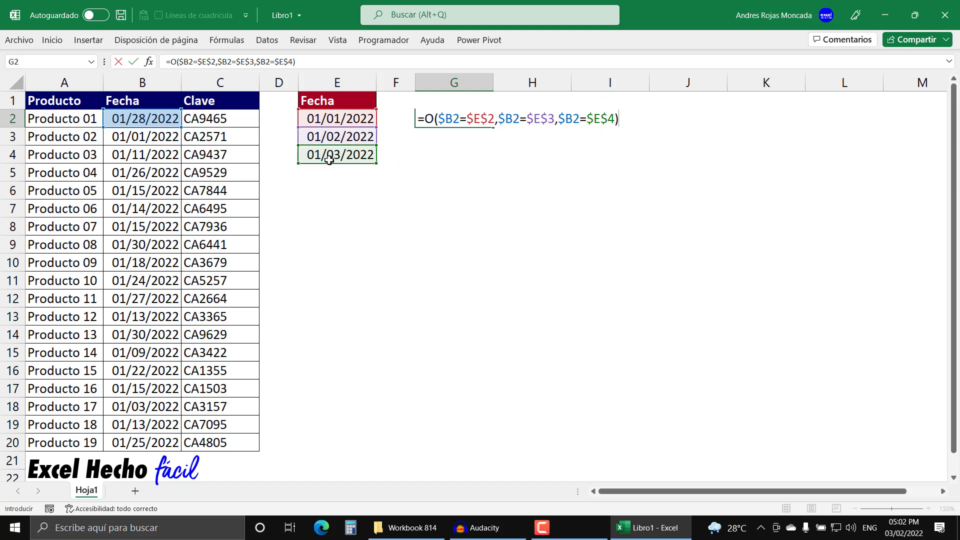
left_click(437, 118)
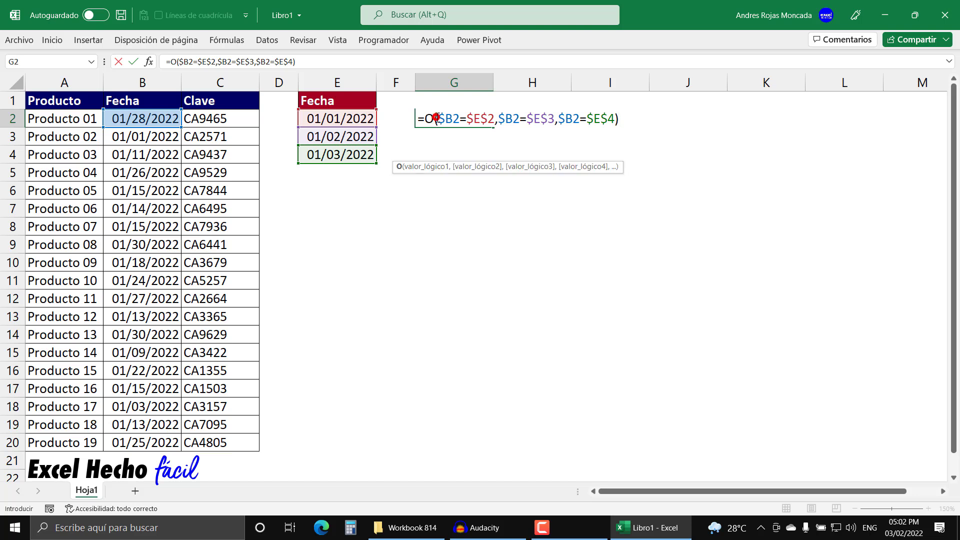
Step: Evaluate each of the three conditions of the O formula in G2 in turn, restoring the original references after each check
left_click(433, 166)
key("F9")
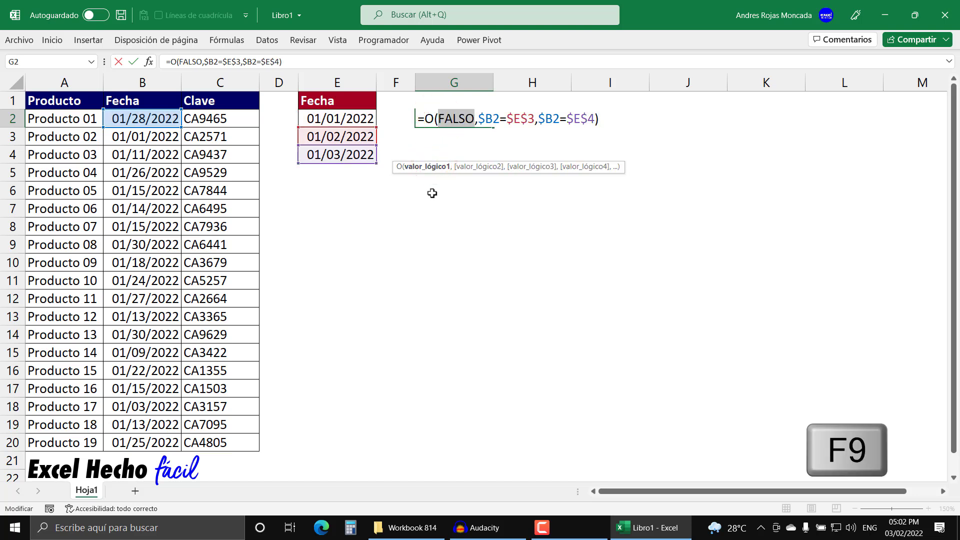
key("ctrl+z")
left_click(494, 167)
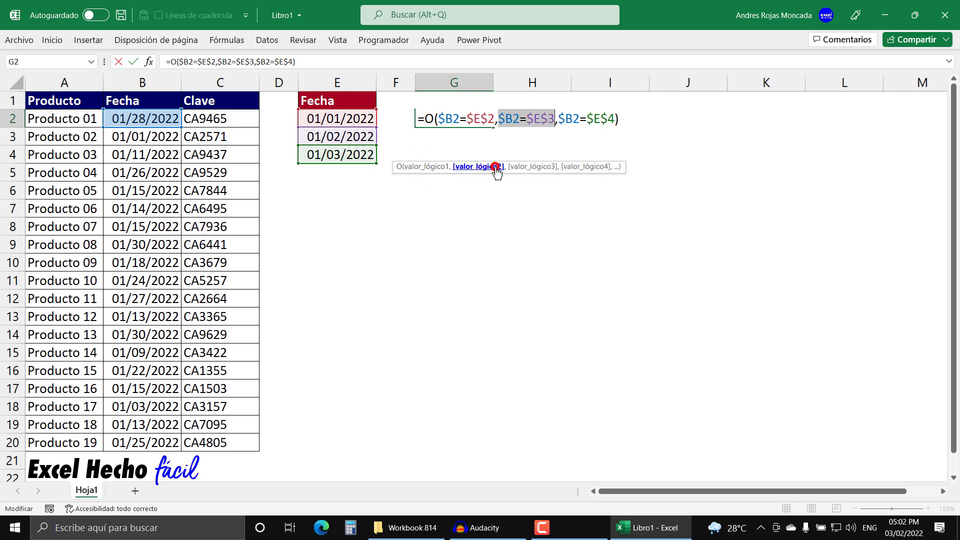
key("F9")
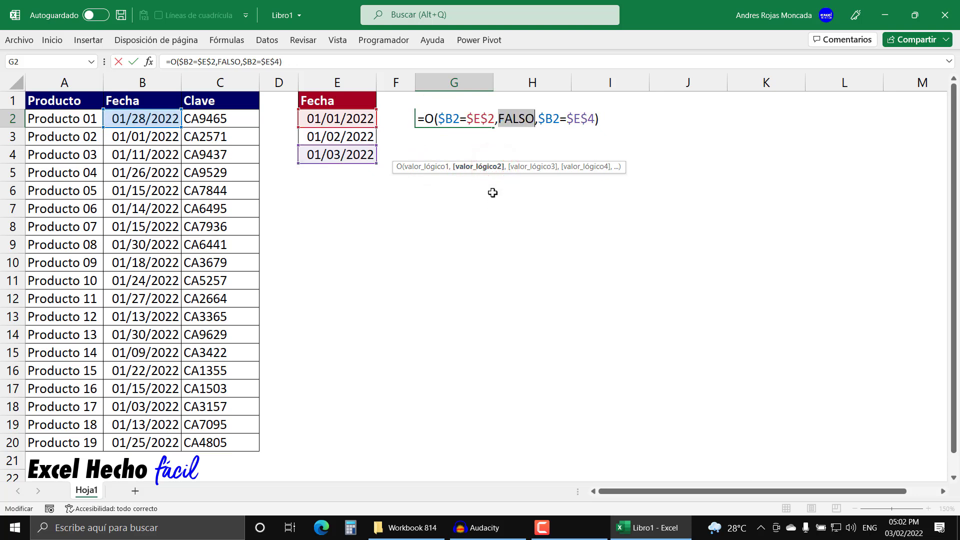
key("ctrl+z")
left_click(515, 166)
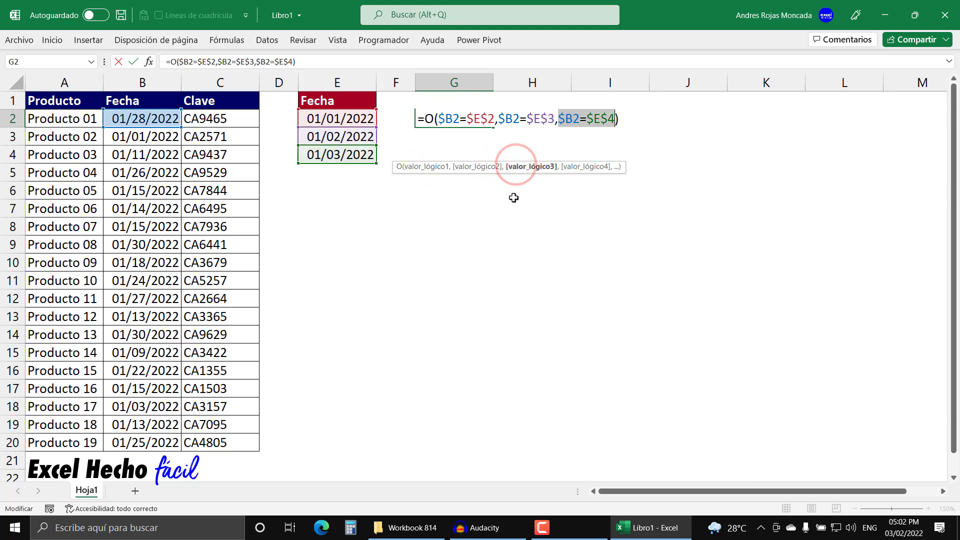
key("F9")
key("ctrl+z")
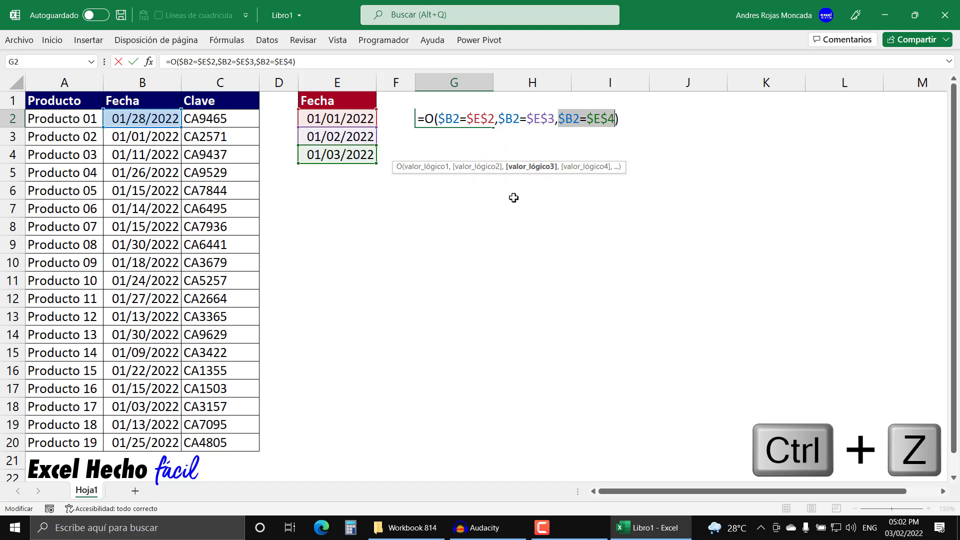
Step: Enter the O formula in G2 and fill it across to column I and down to row 20
left_click(622, 120)
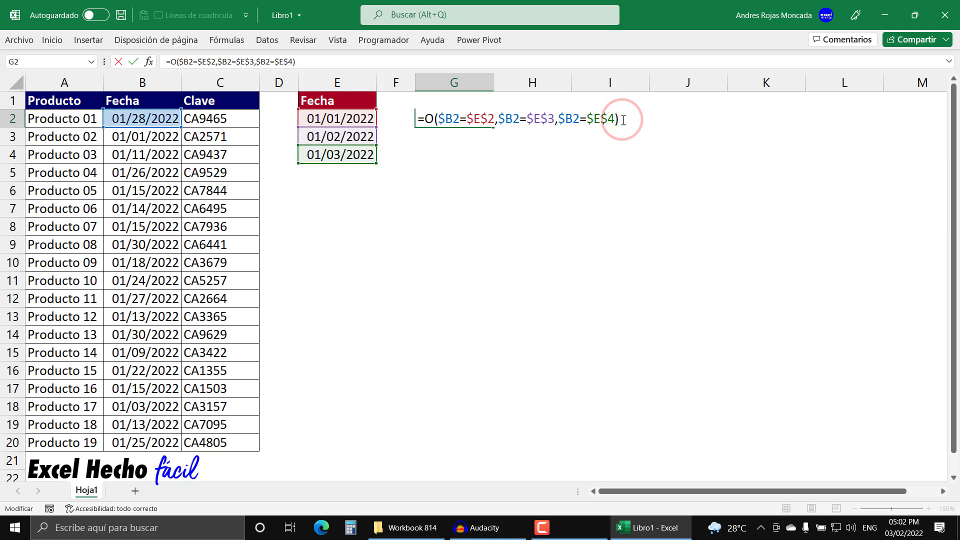
key("Return")
left_click(491, 123)
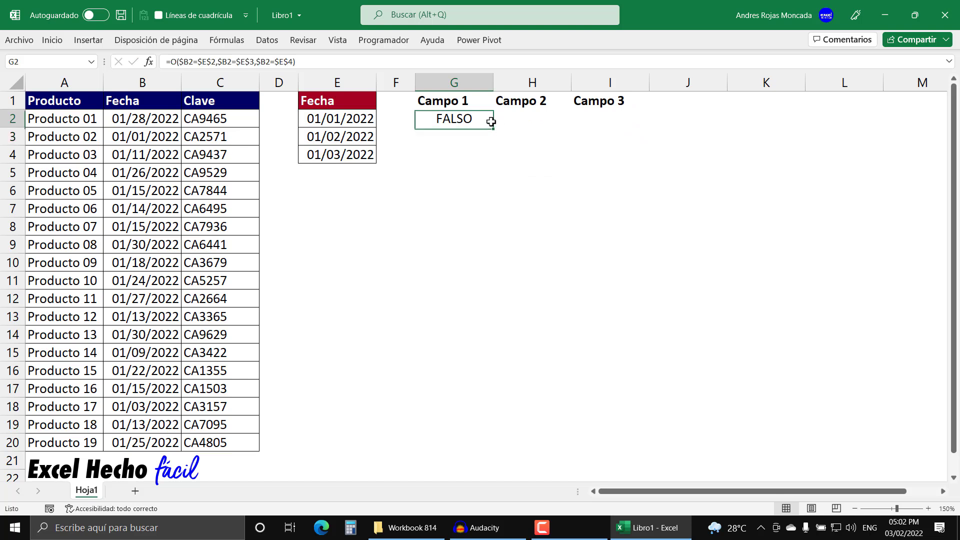
left_click_drag(493, 129, 604, 124)
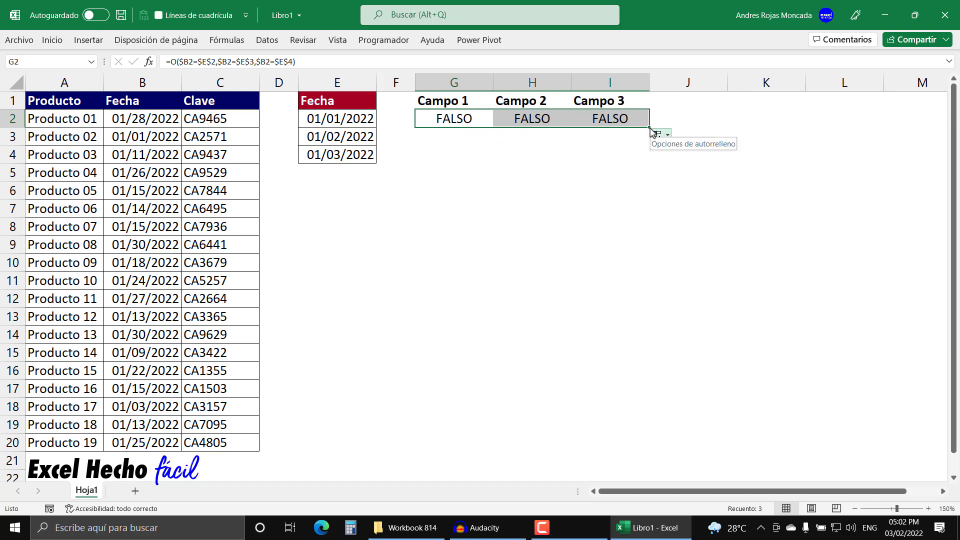
left_click_drag(649, 129, 621, 447)
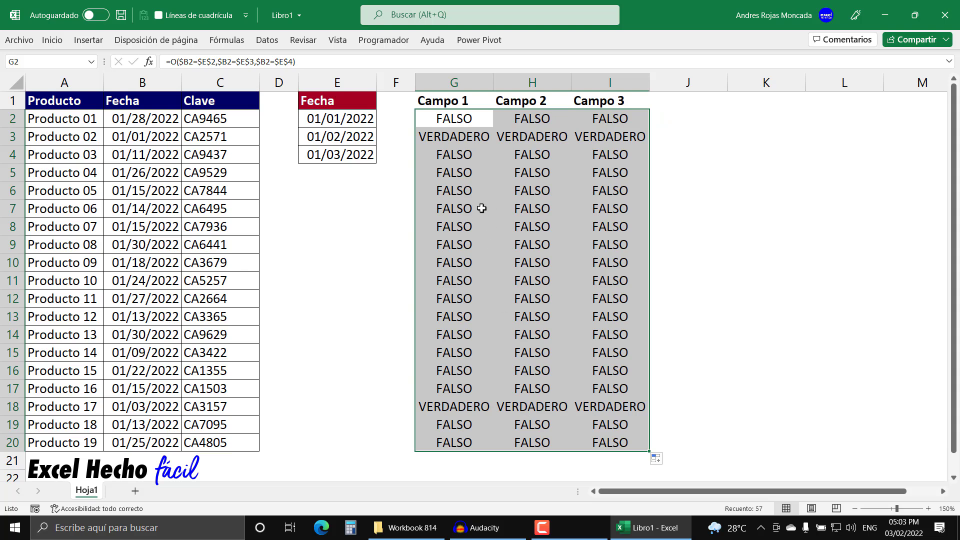
Step: Apply all borders to the Campo table in G1:I20
left_click_drag(456, 101, 615, 434)
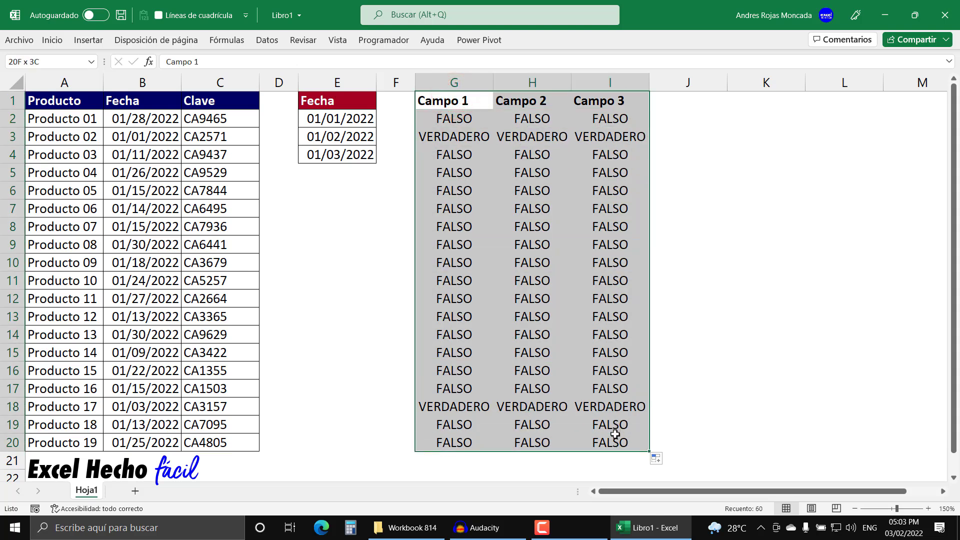
left_click(45, 40)
left_click(184, 84)
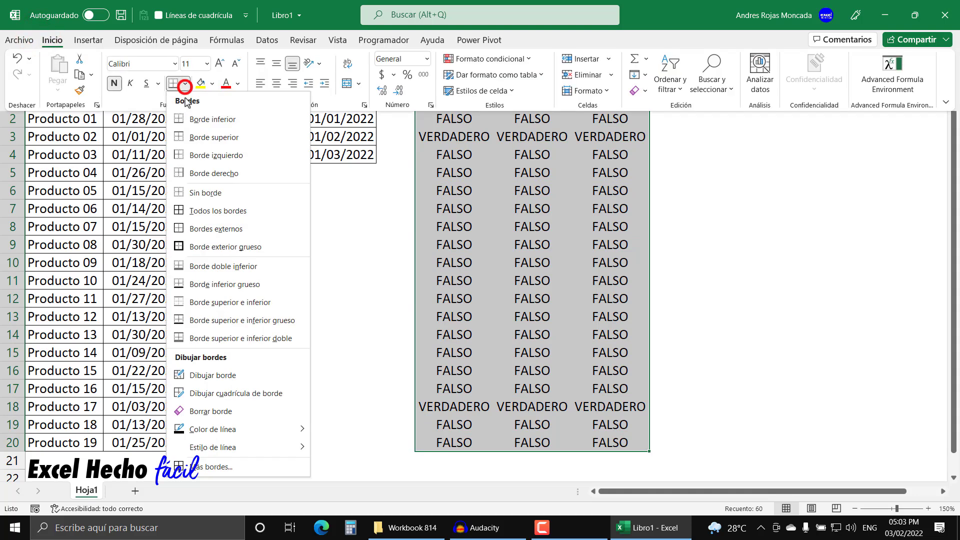
left_click(194, 210)
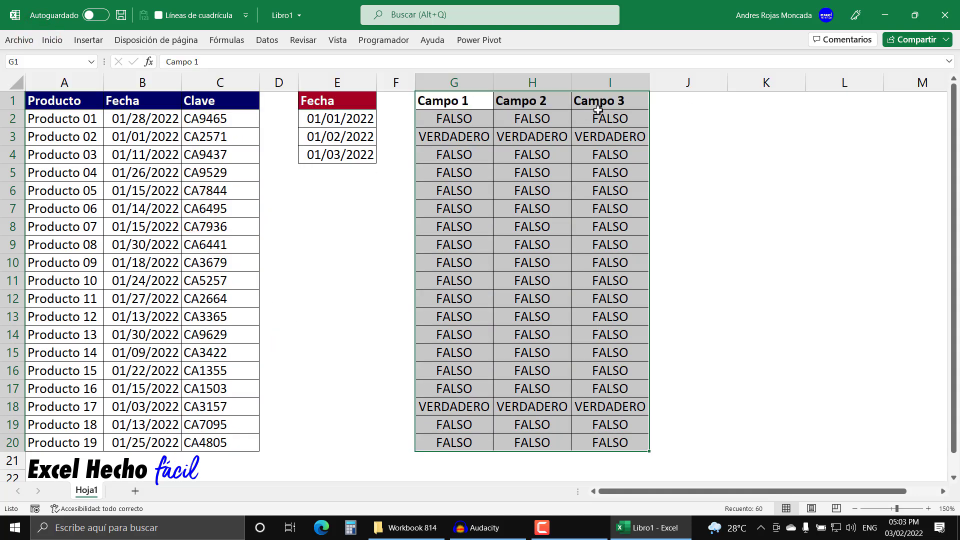
Step: Set the width of column J to 5
right_click(684, 81)
left_click(703, 276)
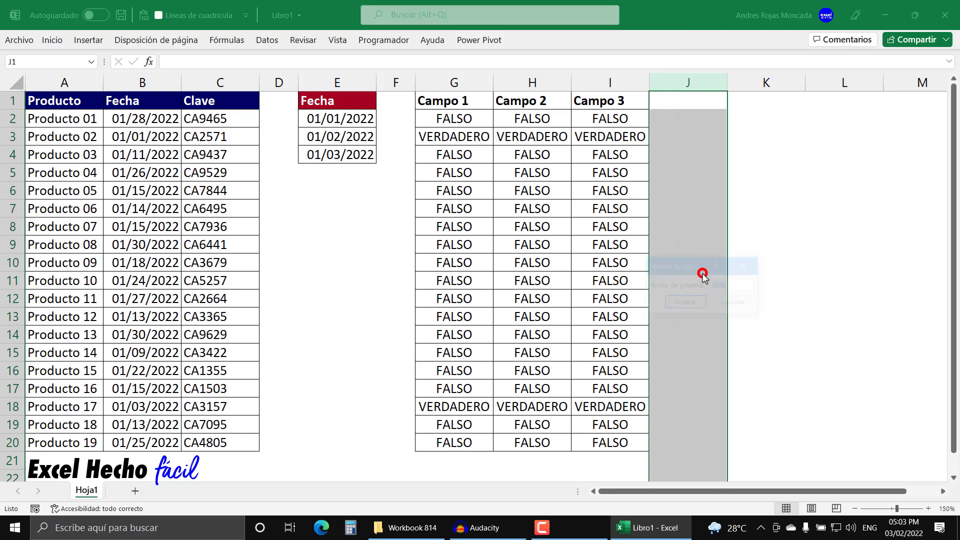
type("5")
key("Return")
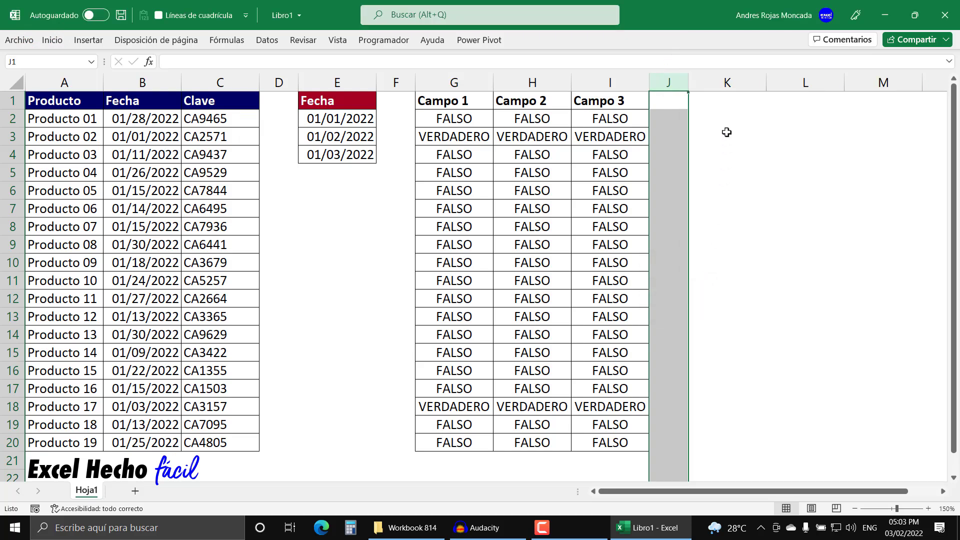
Step: Enter the header "Campo 1" in cell K1
left_click(722, 103)
type("Campo")
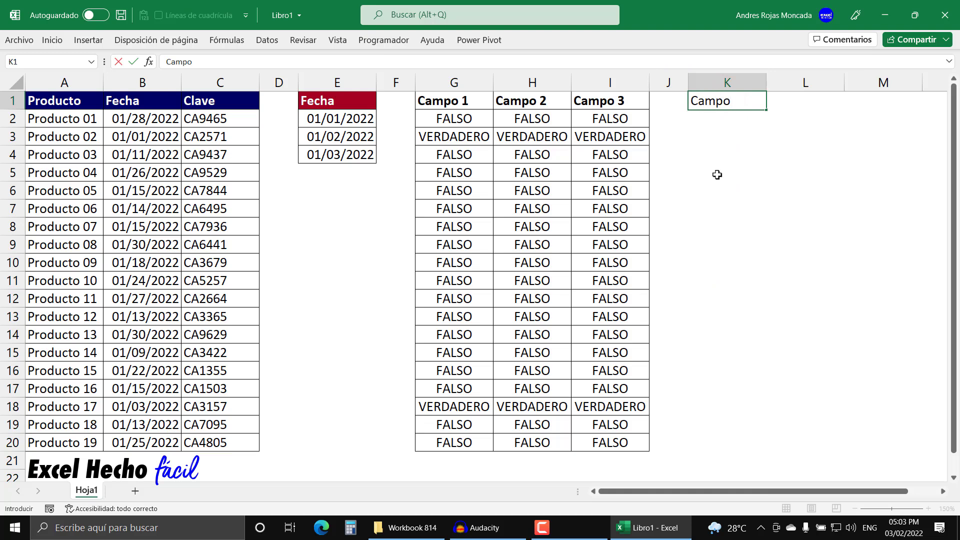
type(" 1")
key("Return")
key("Up")
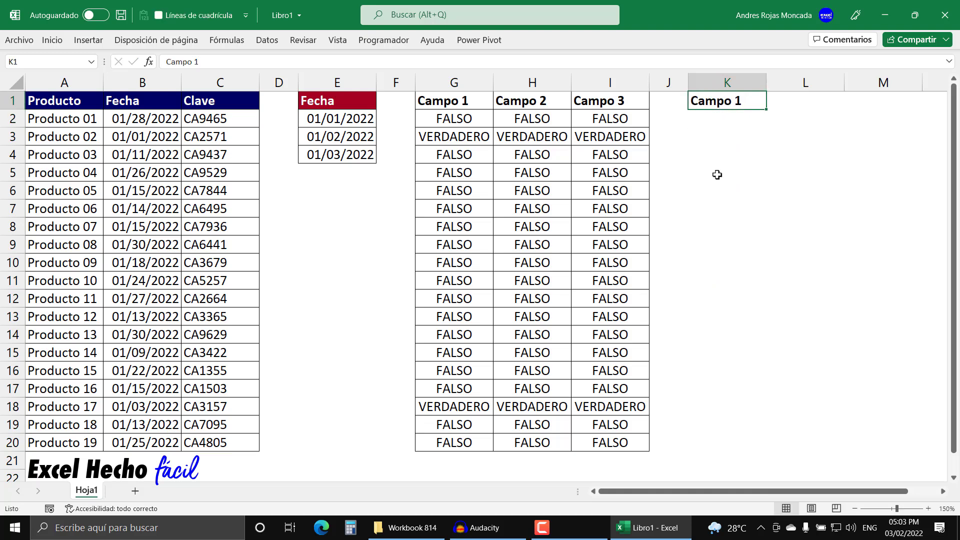
Step: Copy the formatting of G1:I20 onto the range K1:M20
left_click_drag(448, 101, 618, 445)
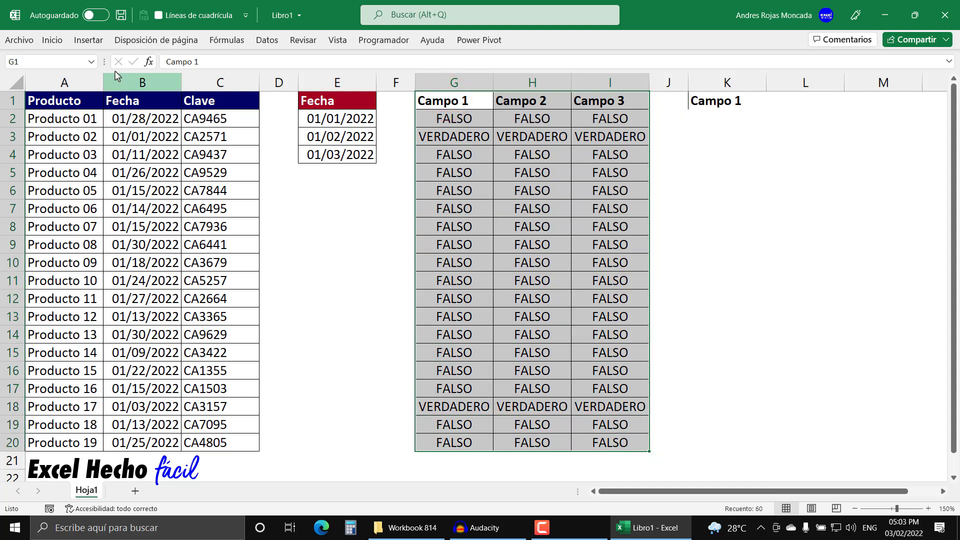
left_click(52, 40)
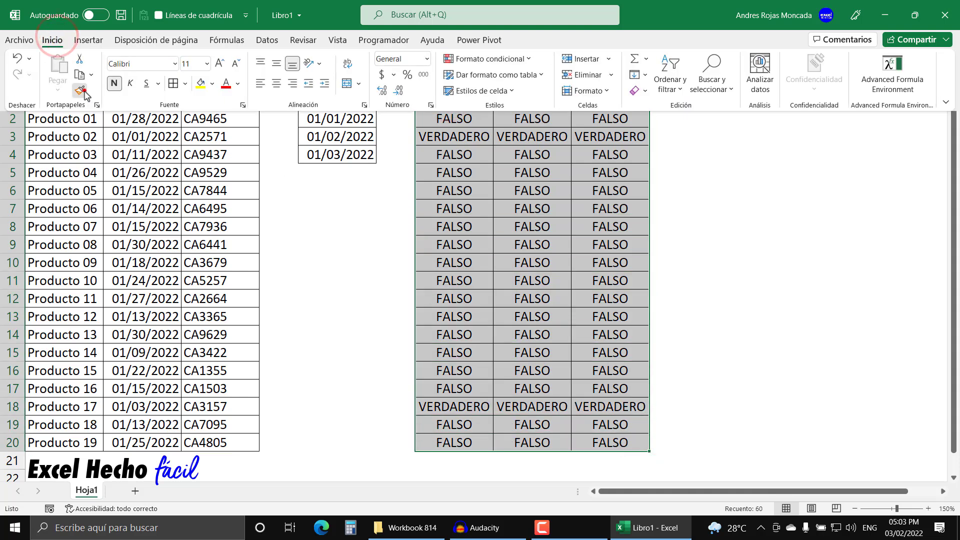
left_click(86, 95)
mouse_move(710, 100)
left_mouse_down()
mouse_move(853, 120)
mouse_move(864, 463)
mouse_move(869, 449)
left_mouse_up()
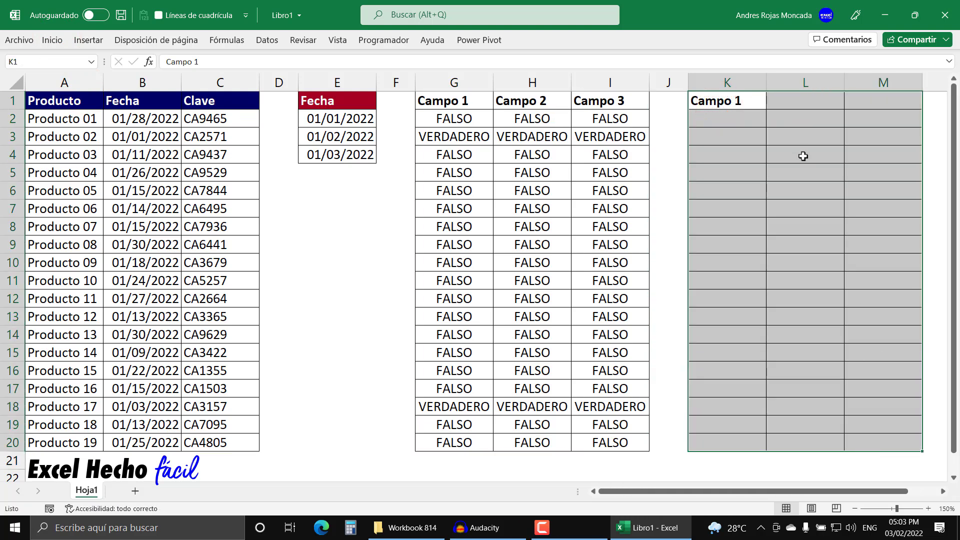
Step: Fill the "Campo 1" header in K1 across to M1 to create the "Campo 2" and "Campo 3" headers
left_click(727, 100)
left_click_drag(767, 109, 905, 108)
left_click(694, 128)
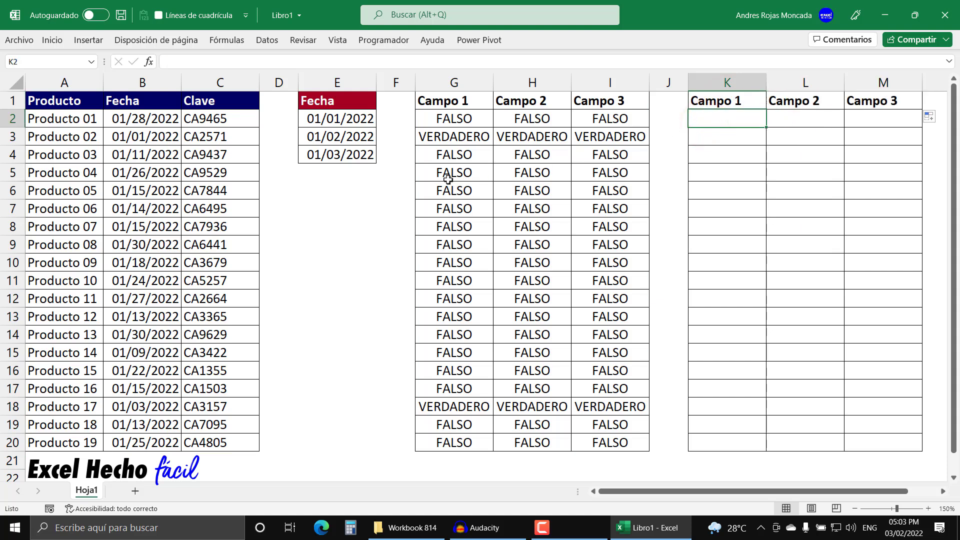
Step: Copy the full text of the O formula from cell G2 and leave the cell unedited
left_click(461, 121)
key("F2")
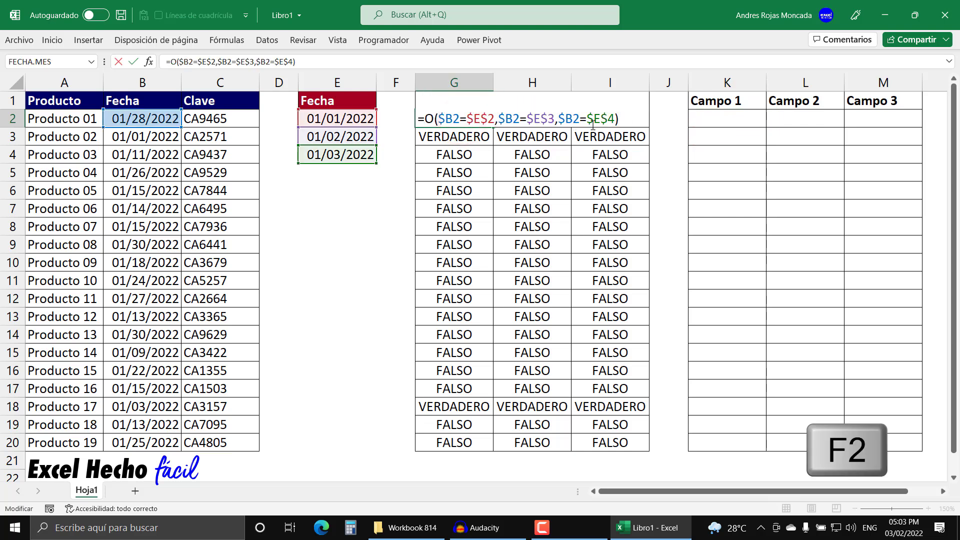
left_click_drag(630, 120, 390, 123)
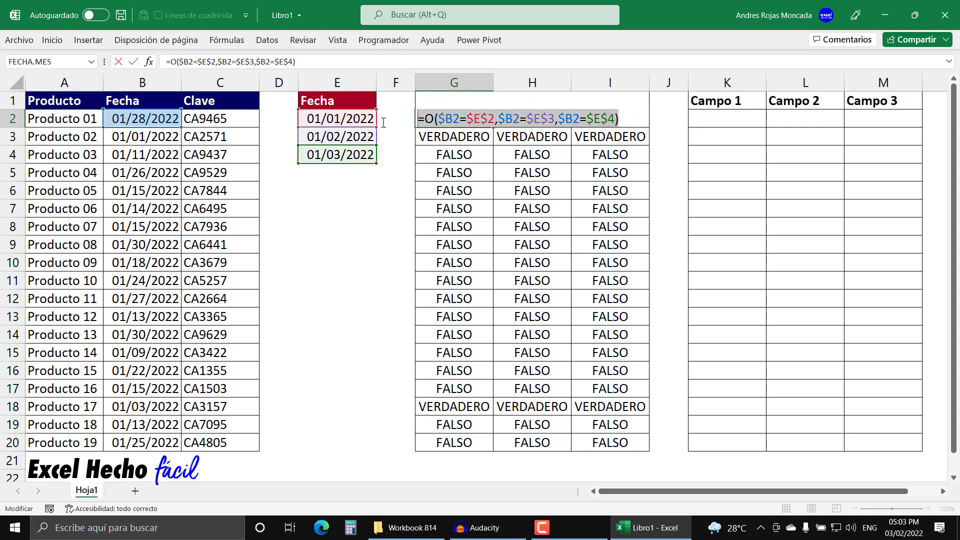
key("ctrl+c")
key("Escape")
Step: Start a formula-based conditional formatting rule for A2:C20 with the copied formula =O($B2=$E$2,$B2=$E$3,$B2=$E$4)
left_click_drag(77, 120, 226, 442)
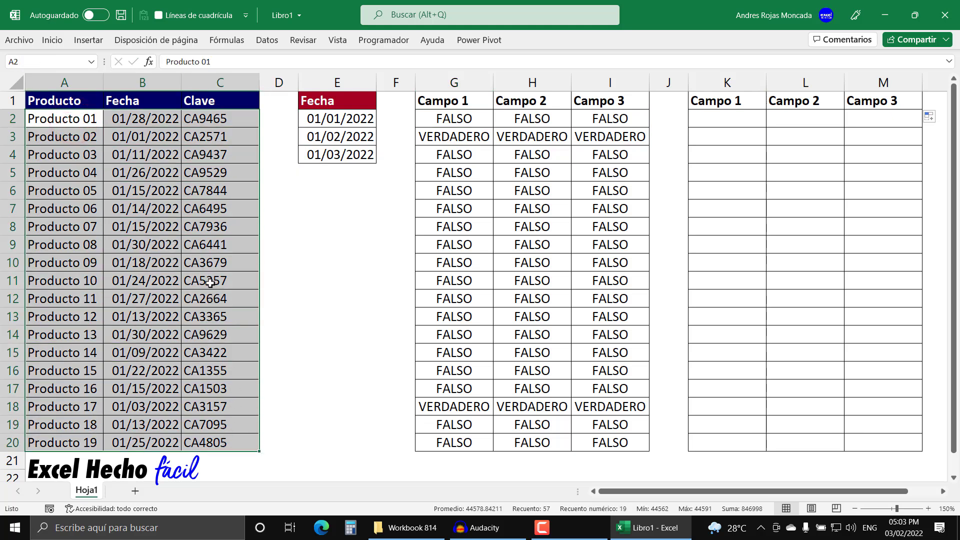
left_click(49, 40)
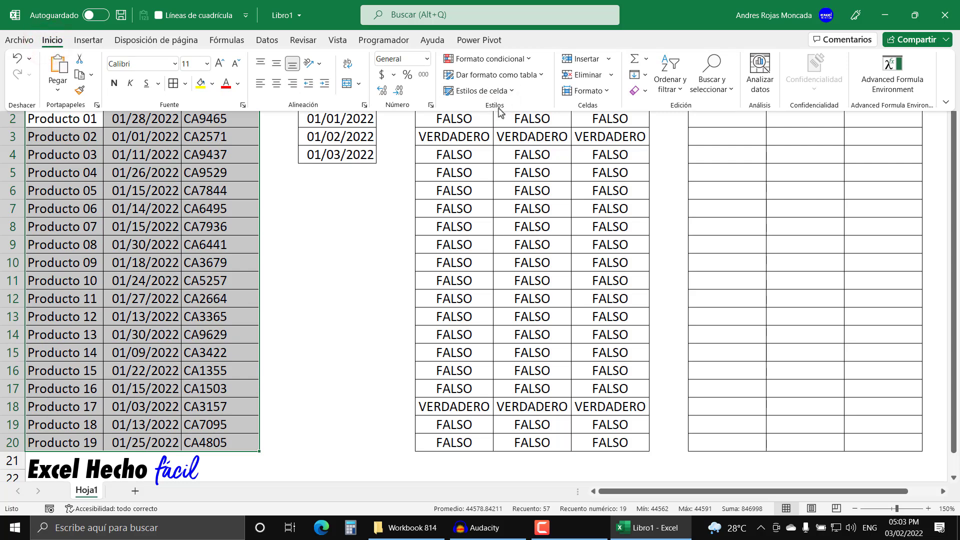
left_click(508, 59)
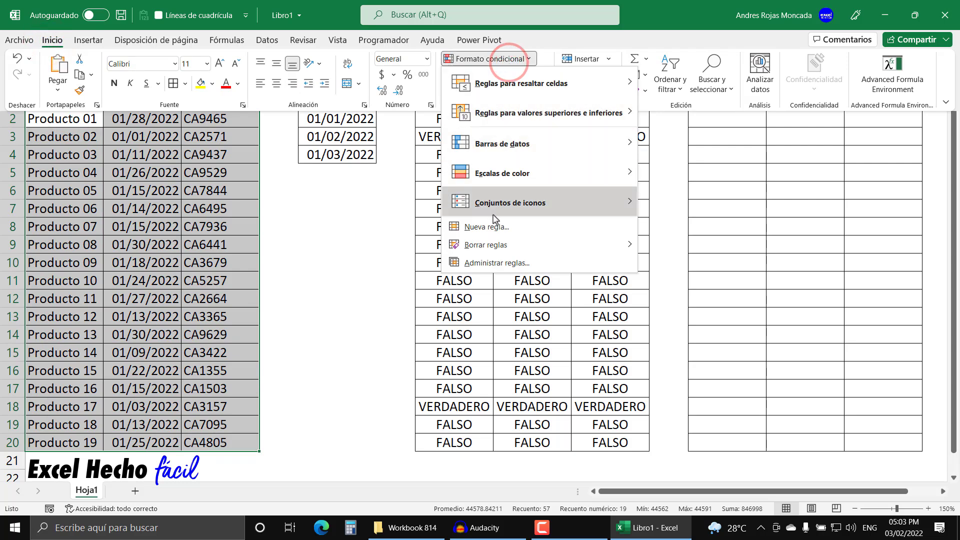
left_click(490, 228)
left_click(464, 197)
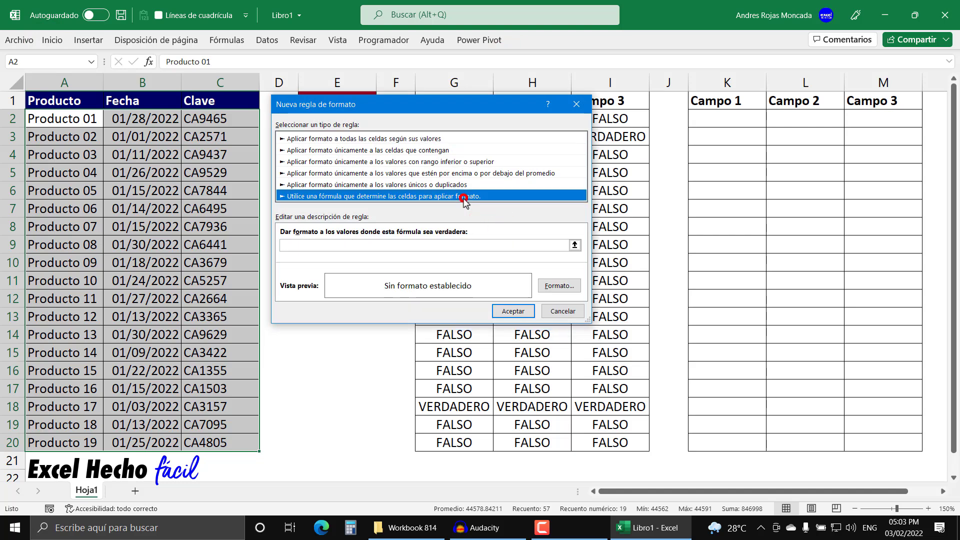
left_click(444, 246)
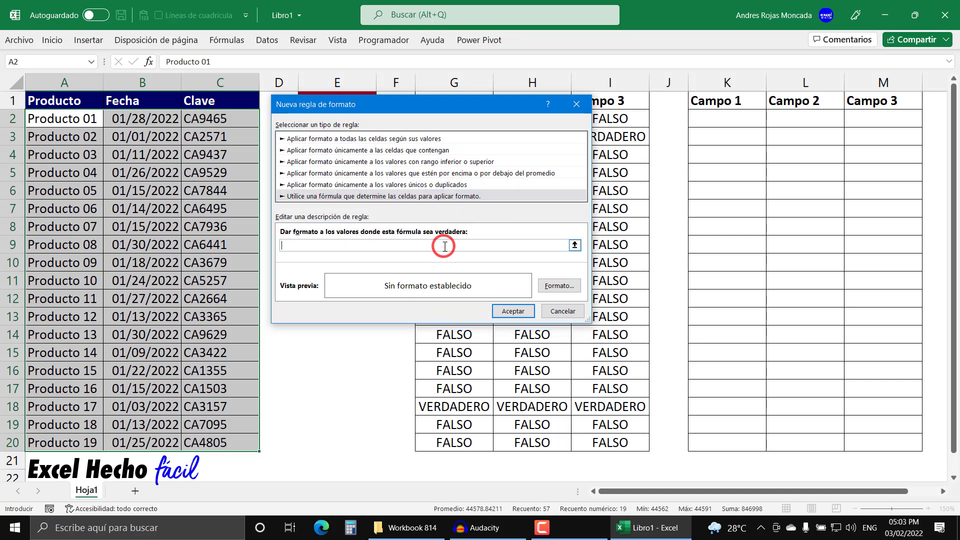
key("ctrl+v")
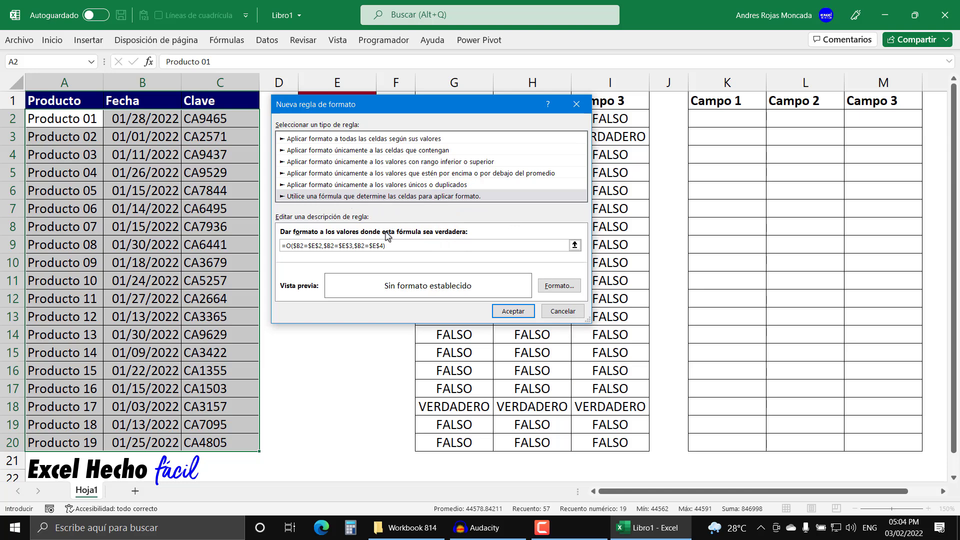
Step: Give the conditional formatting rule a green fill and apply it to the product table
left_click(559, 285)
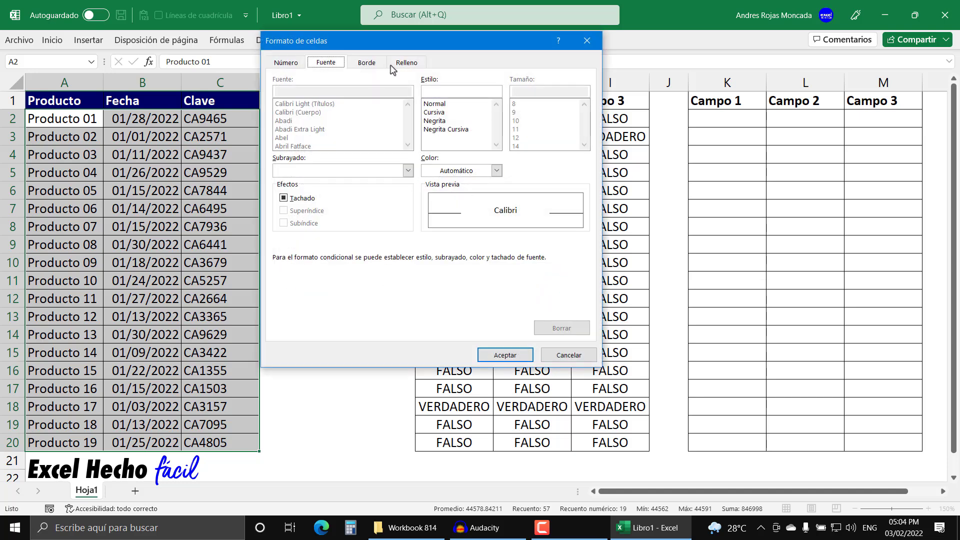
left_click(398, 65)
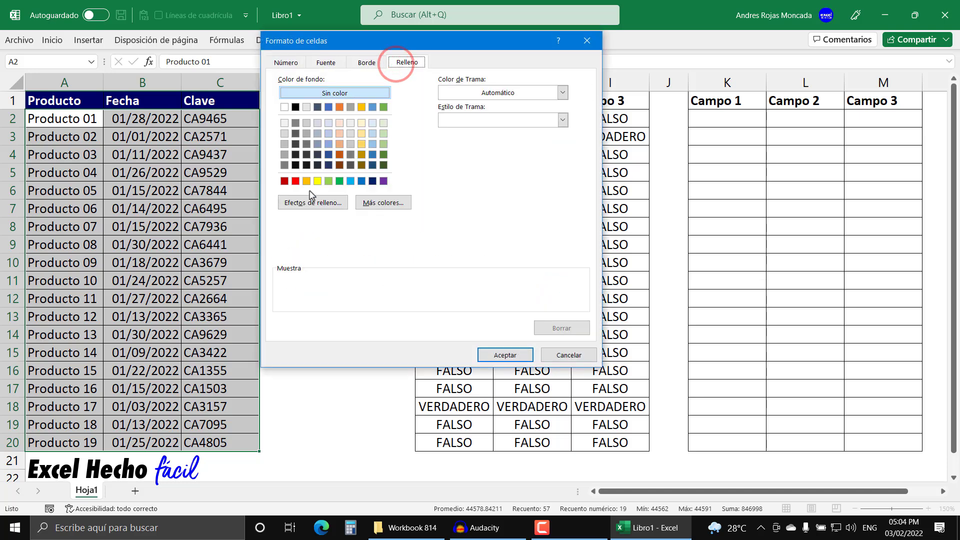
left_click(340, 181)
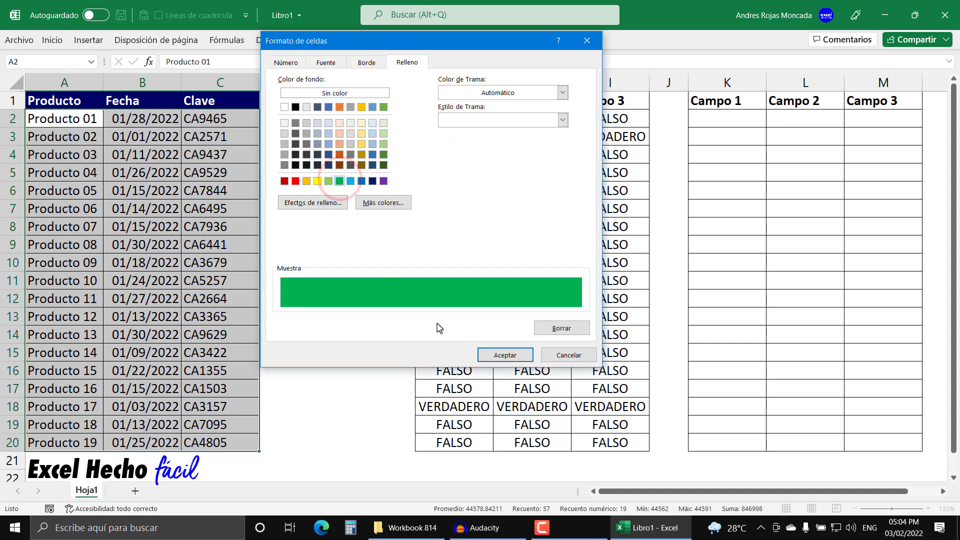
left_click(489, 356)
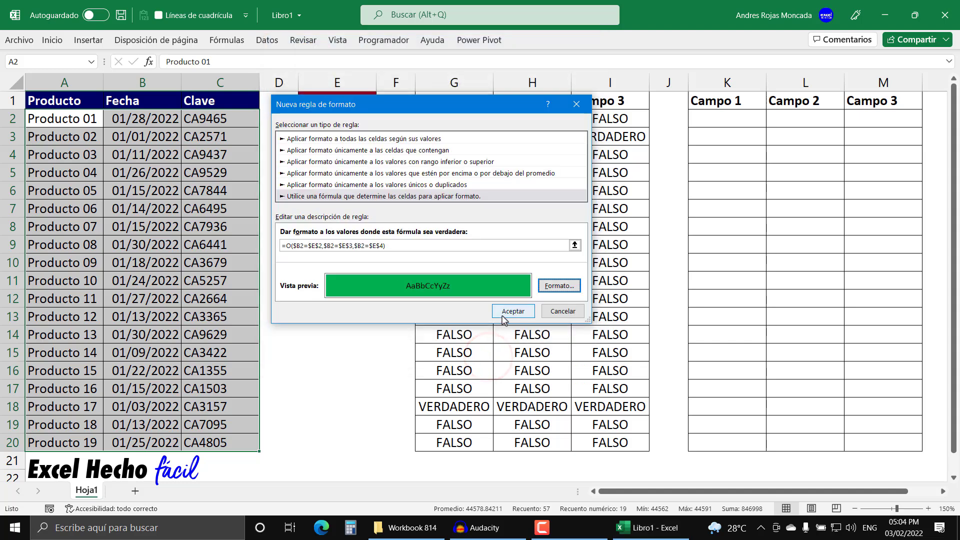
left_click(503, 311)
left_click(194, 137)
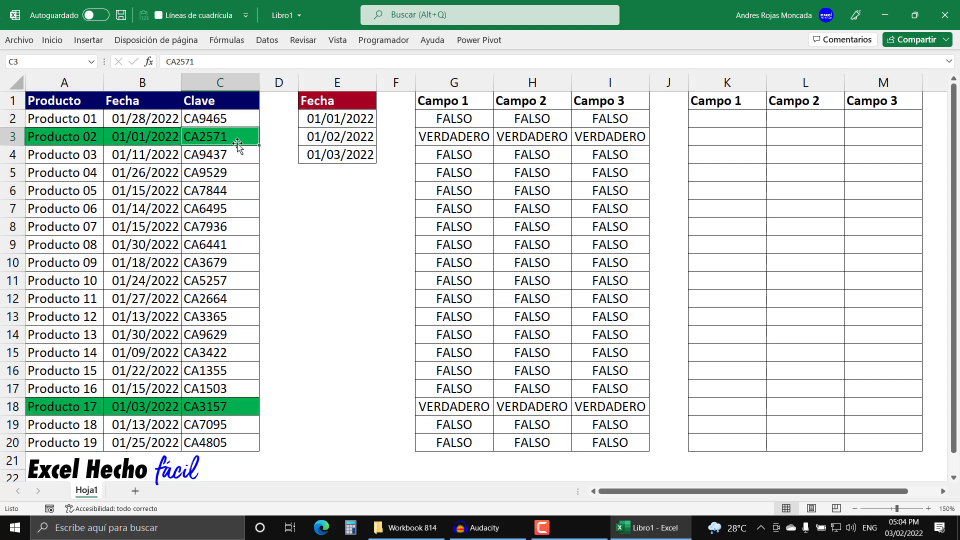
Step: Clear the three dates listed in E2:E4 under the Fecha header
left_click(343, 120)
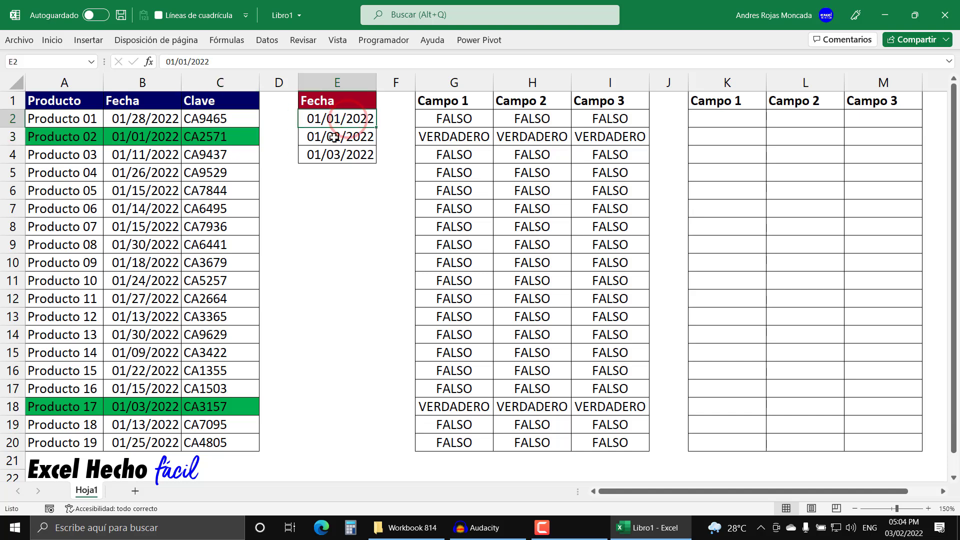
left_click(331, 155)
double_click(325, 118)
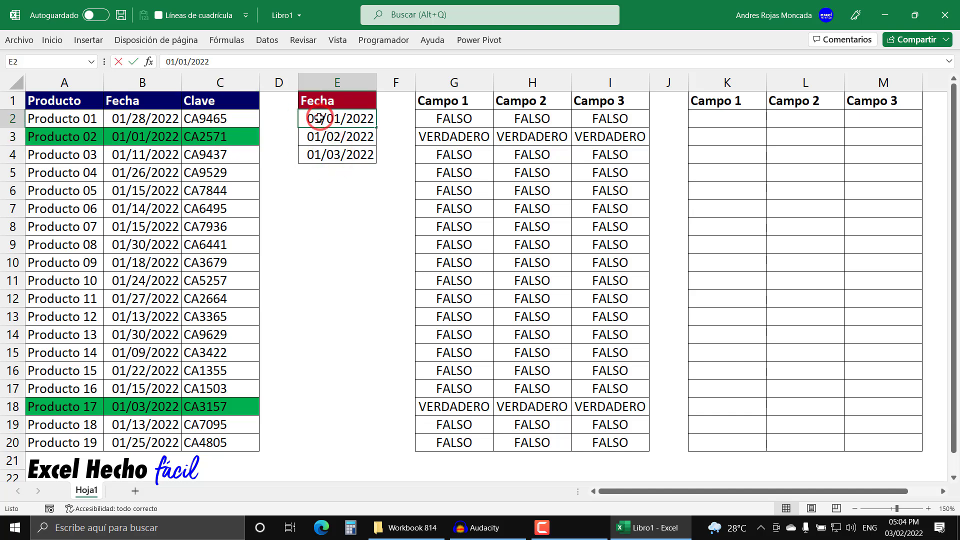
key("Escape")
left_click_drag(327, 116, 322, 155)
key("Delete")
Step: Enter the dates 01/15/2022, 01/16/2022 and 01/17/2022 in E2:E4
key("Up")
key("Down")
type("1")
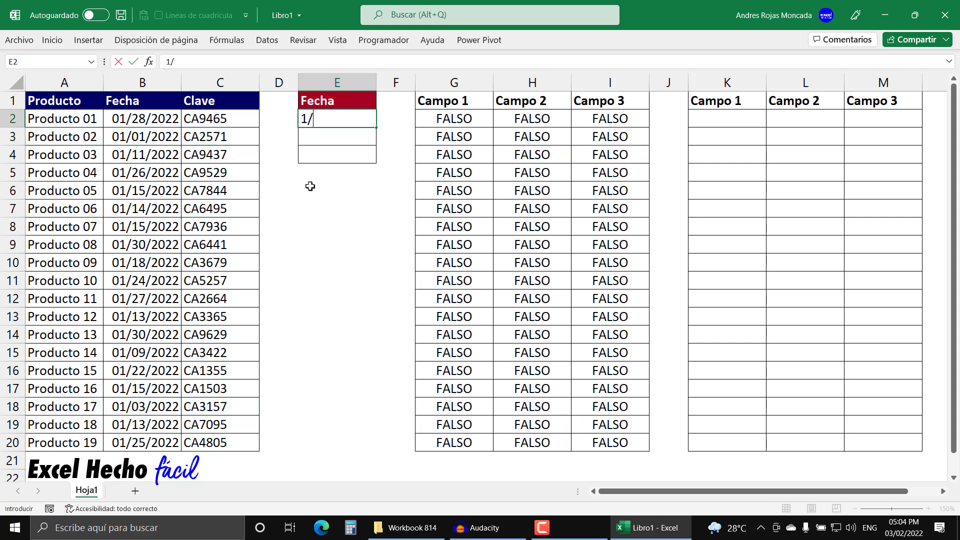
key("Return")
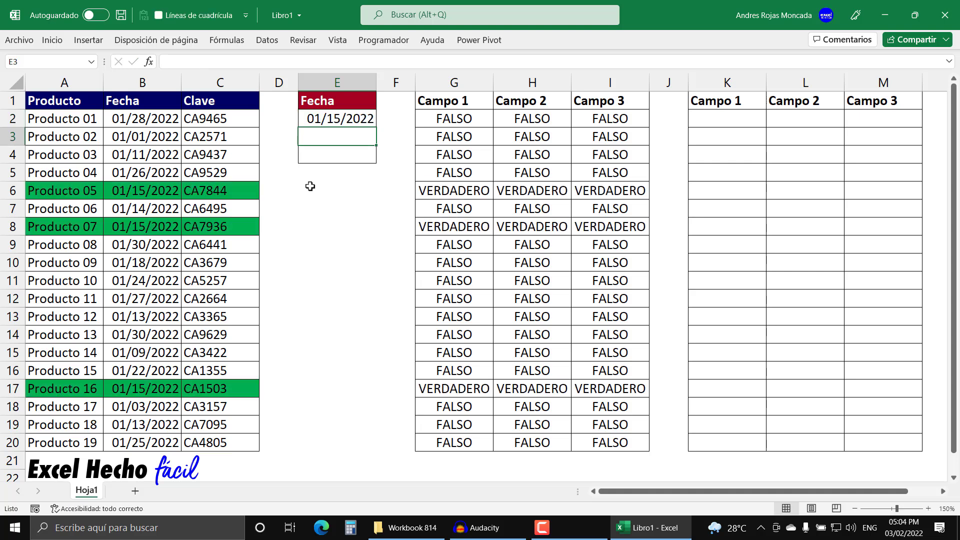
type("1/16/22")
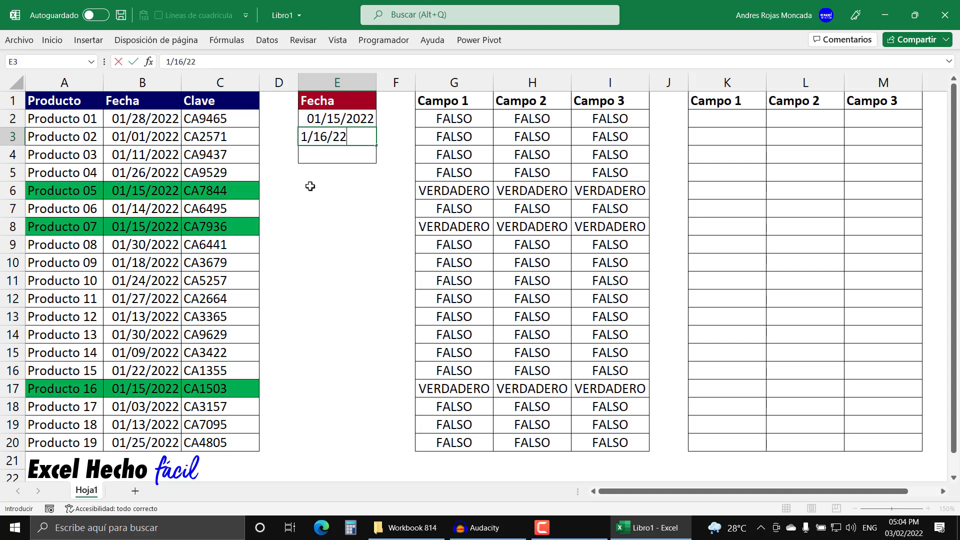
key("Return")
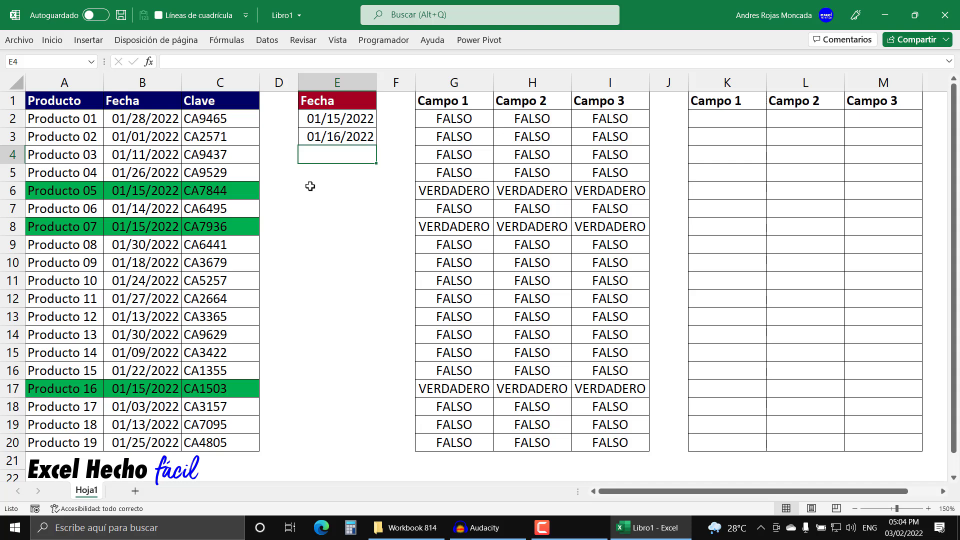
type("1/17/22")
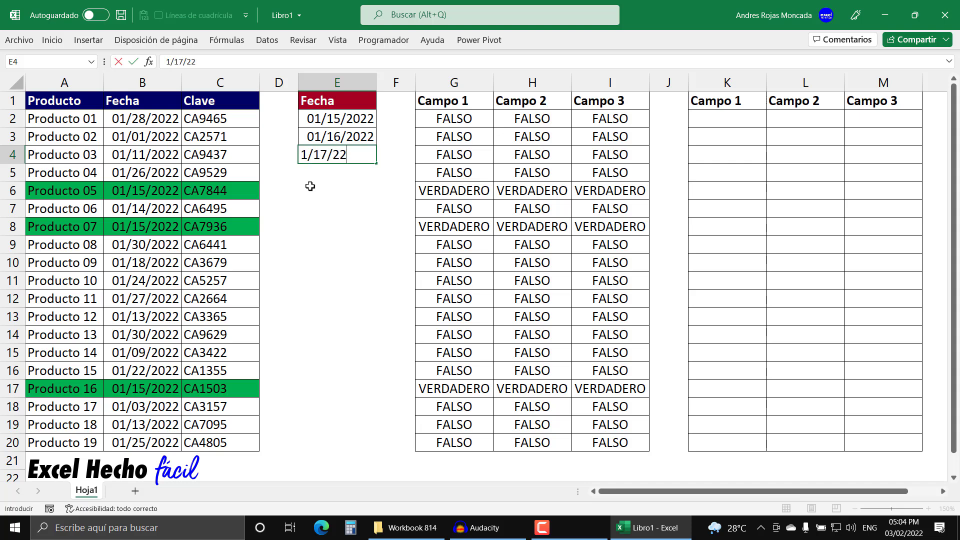
key("Return")
Step: Change the date in E3 to 01/22/2022 and the one in E4 to 01/30/2022
left_click_drag(326, 141, 328, 154)
left_click(329, 136)
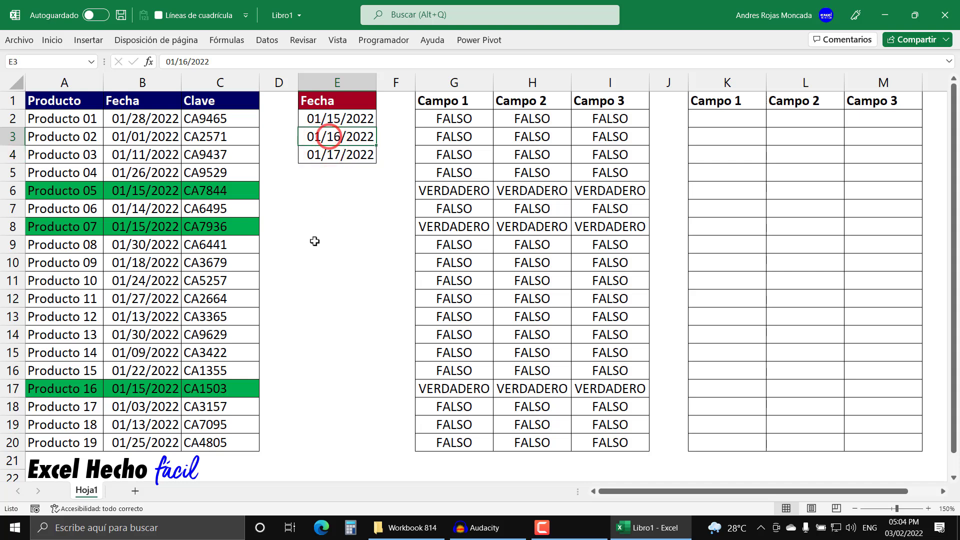
type("1/")
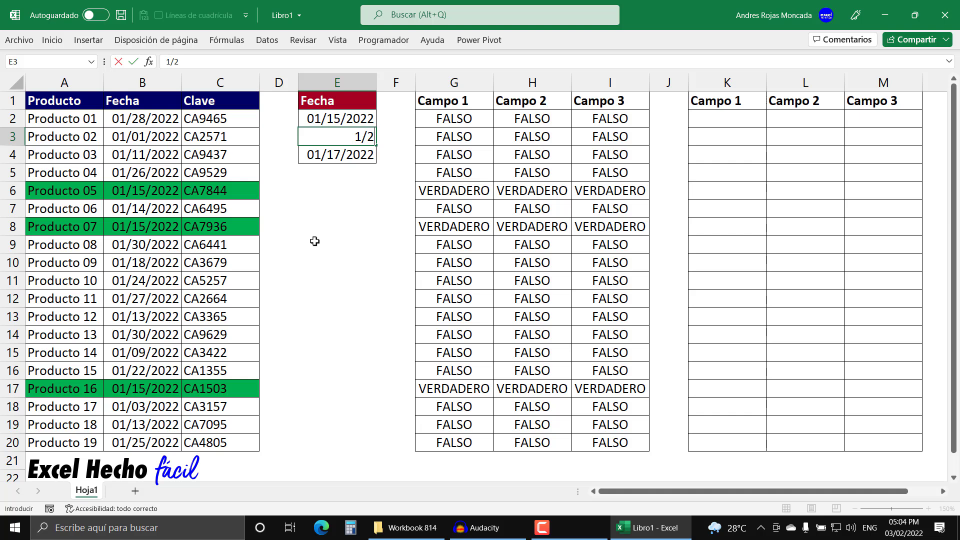
type("2/22")
key("Return")
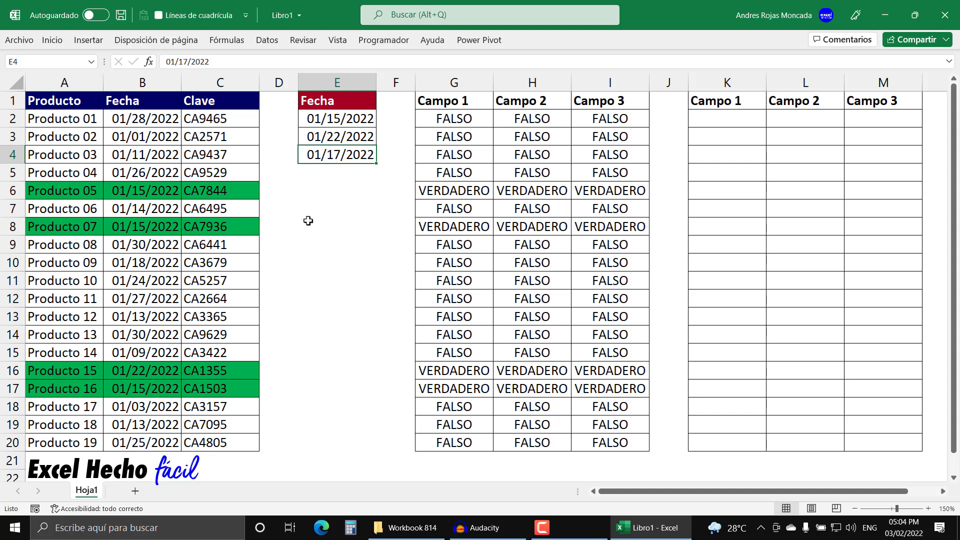
type("1/30/2022")
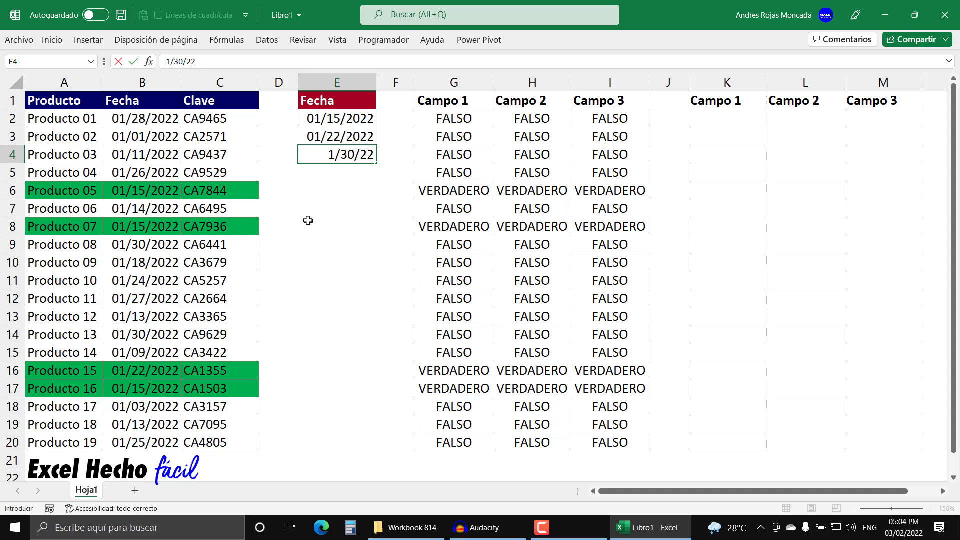
key("Return")
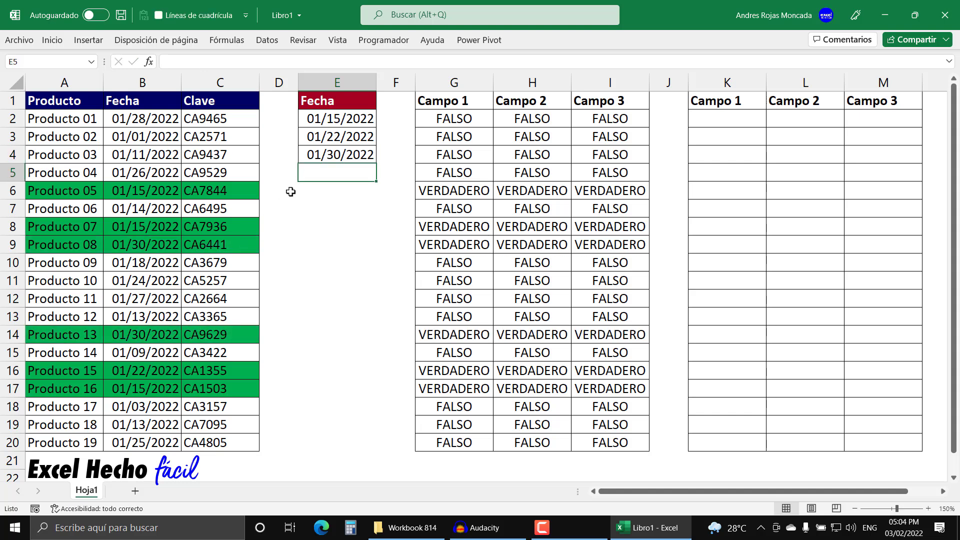
Step: Review the O formula in G2 and the listed dates it refers to, leaving it unedited
left_click_drag(336, 119, 336, 159)
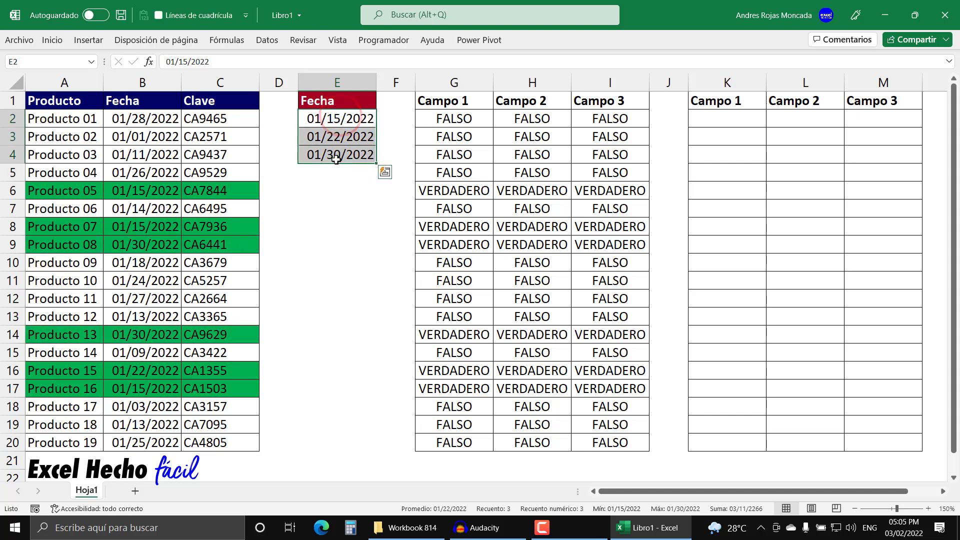
left_click(426, 120)
key("F2")
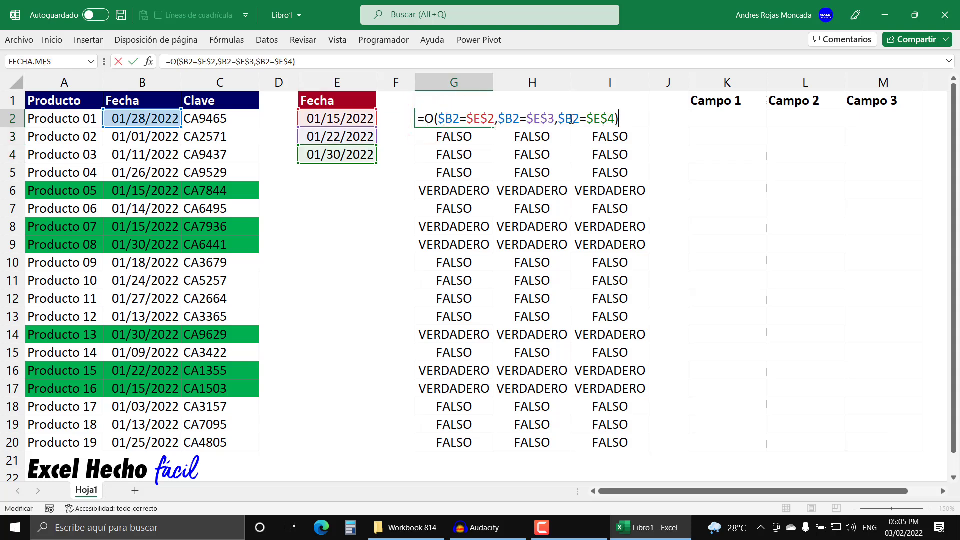
key("Escape")
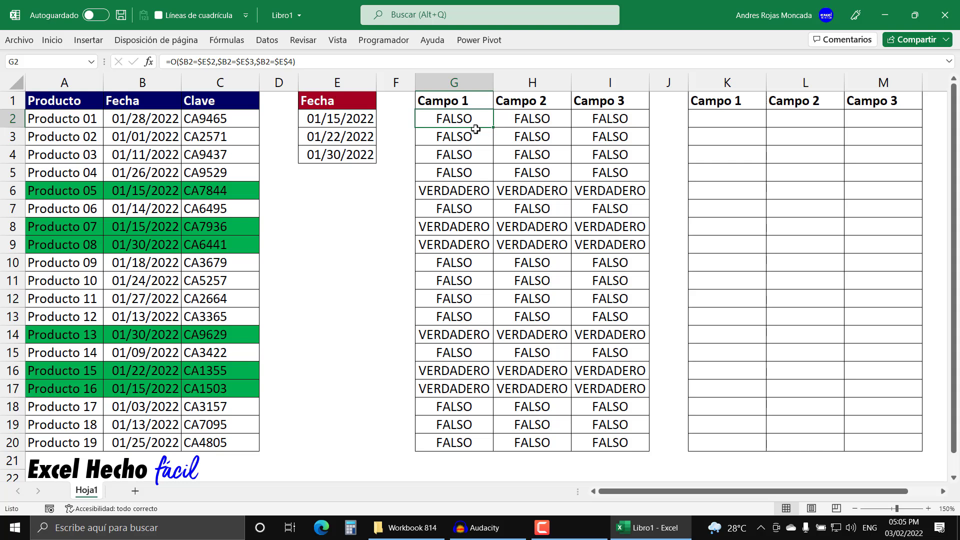
key("F2")
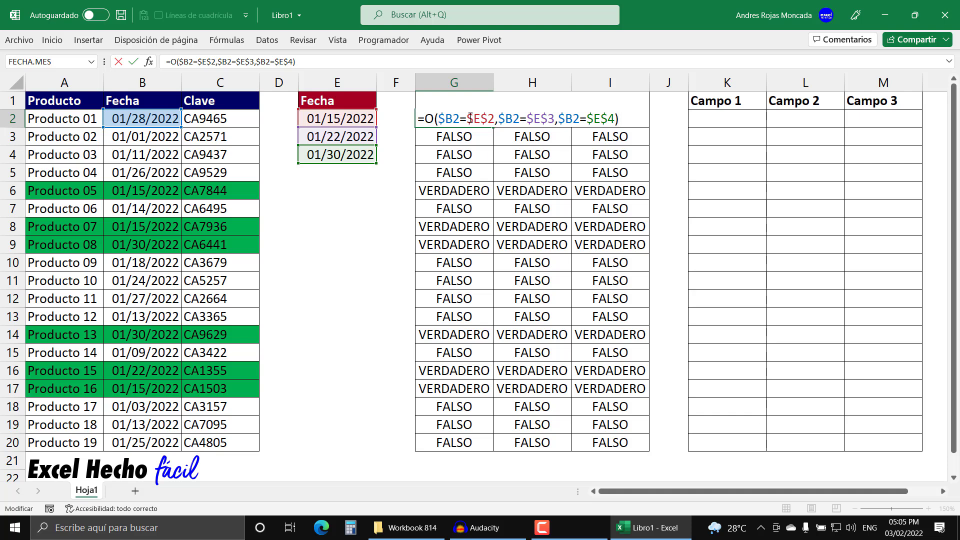
key("ctrl+Return")
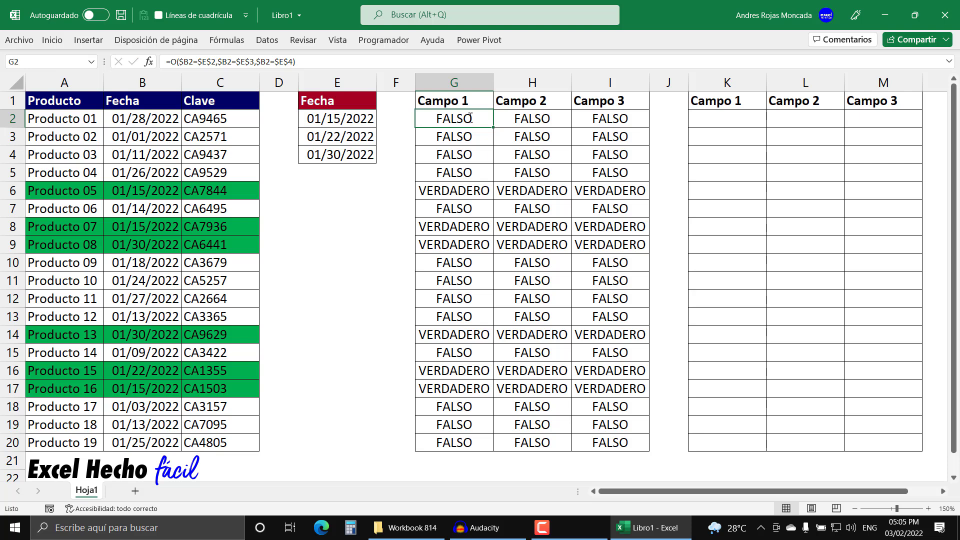
Step: Clear the conditional formatting rules from the entire sheet
left_click(720, 115)
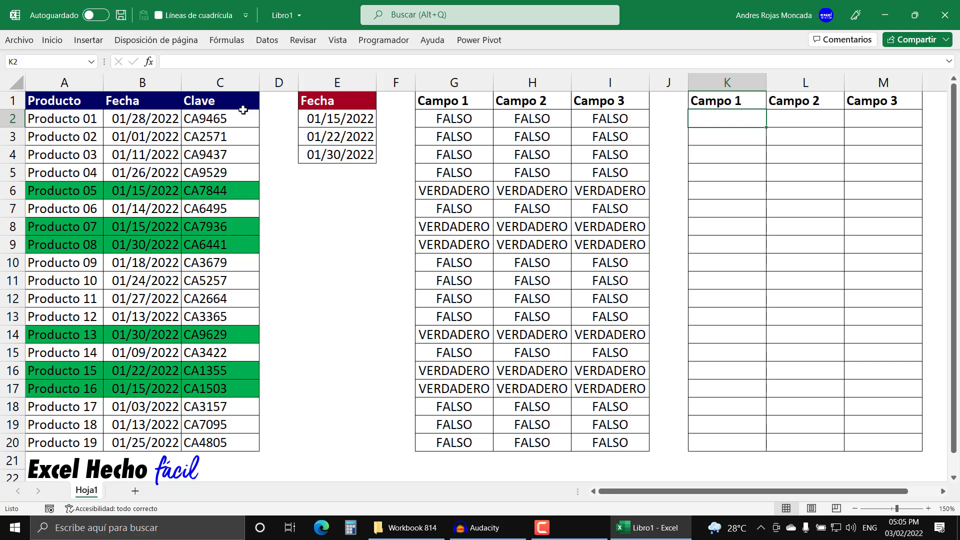
left_click(44, 40)
left_click(500, 59)
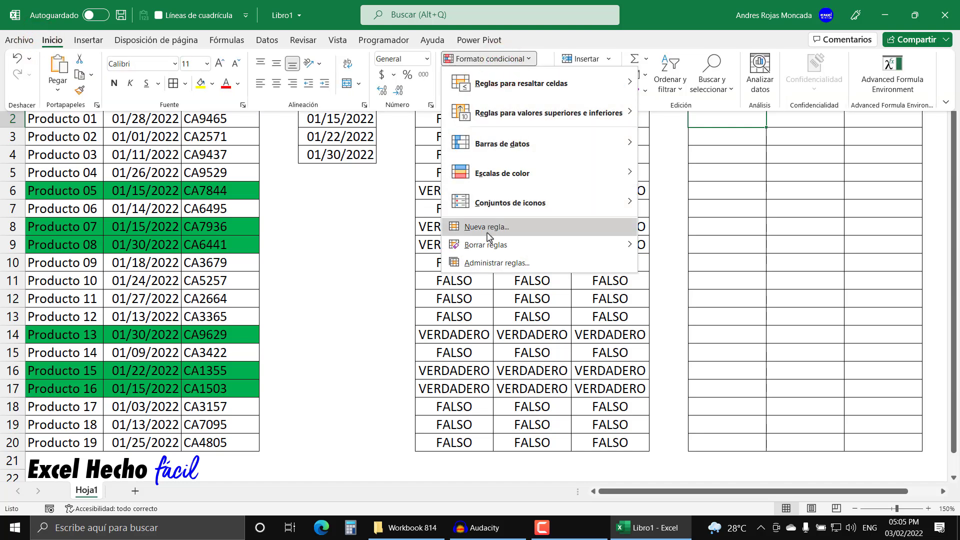
mouse_move(485, 245)
left_click(703, 265)
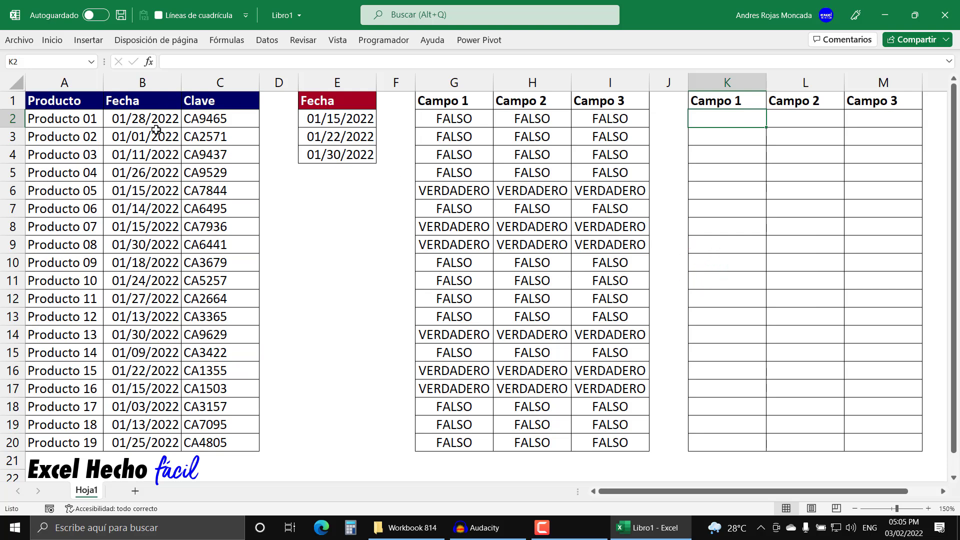
Step: Convert the product data in A1:C20 into a table with headers
left_click_drag(355, 103, 348, 151)
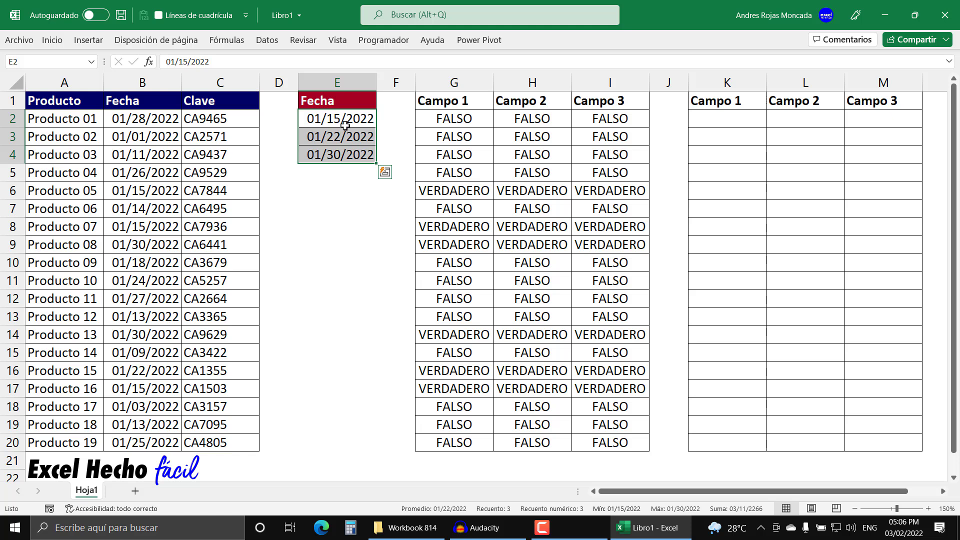
left_click(74, 102)
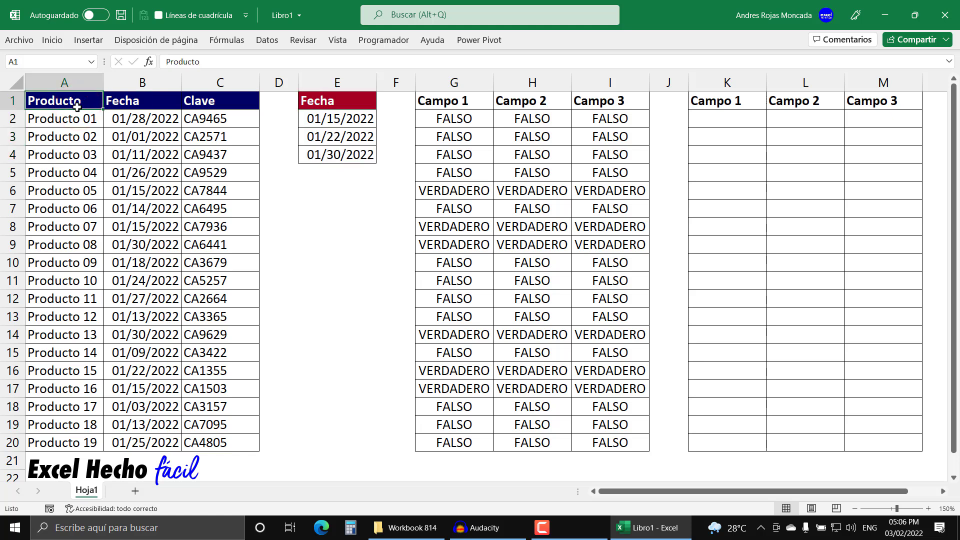
key("ctrl+a")
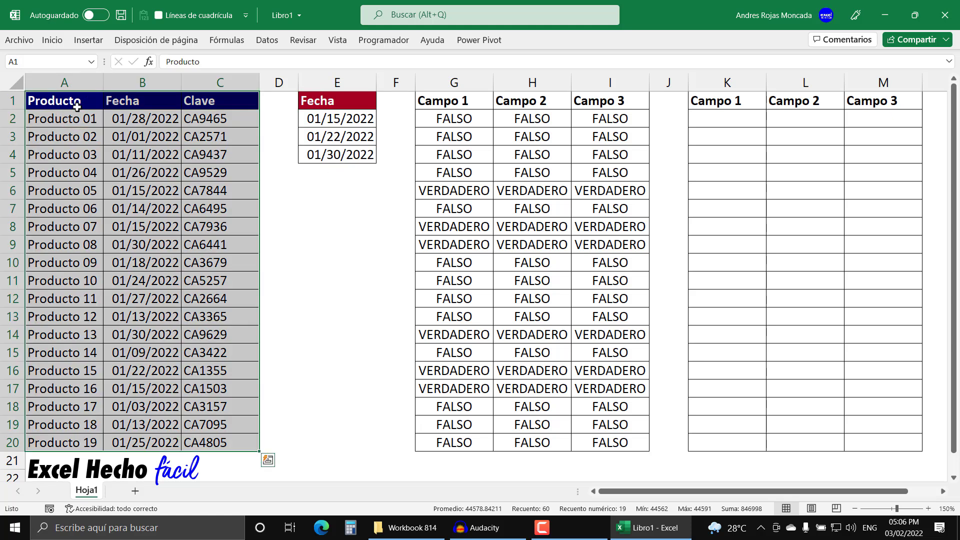
left_click(76, 107)
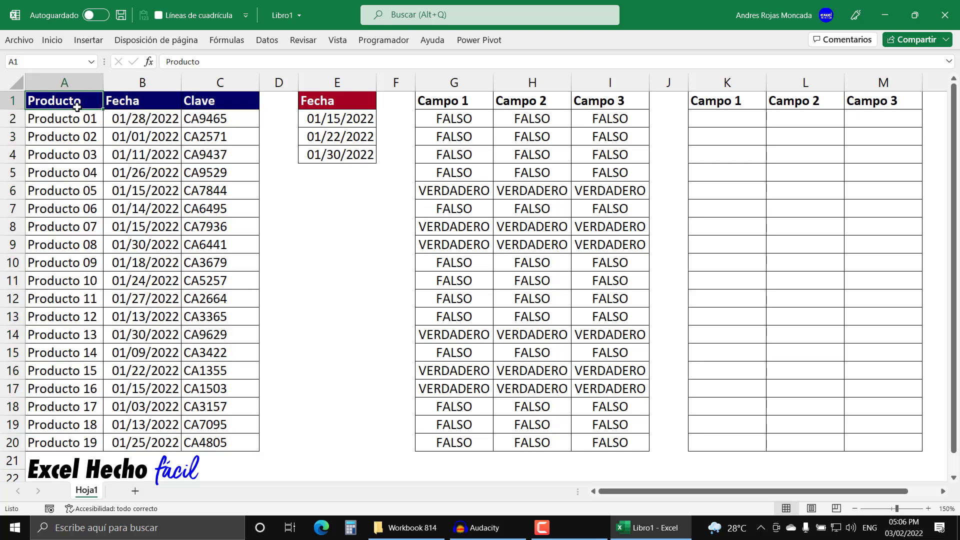
key("ctrl+a")
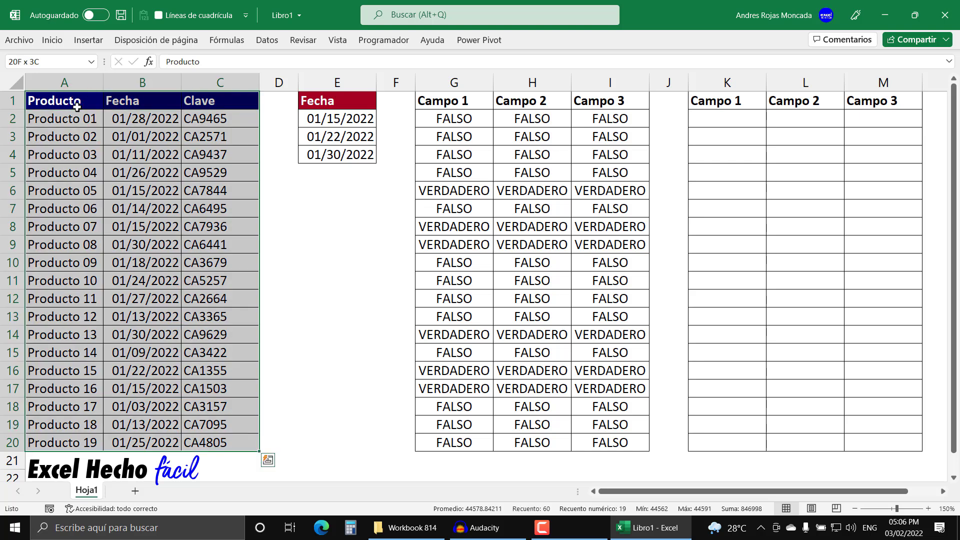
key("ctrl+t")
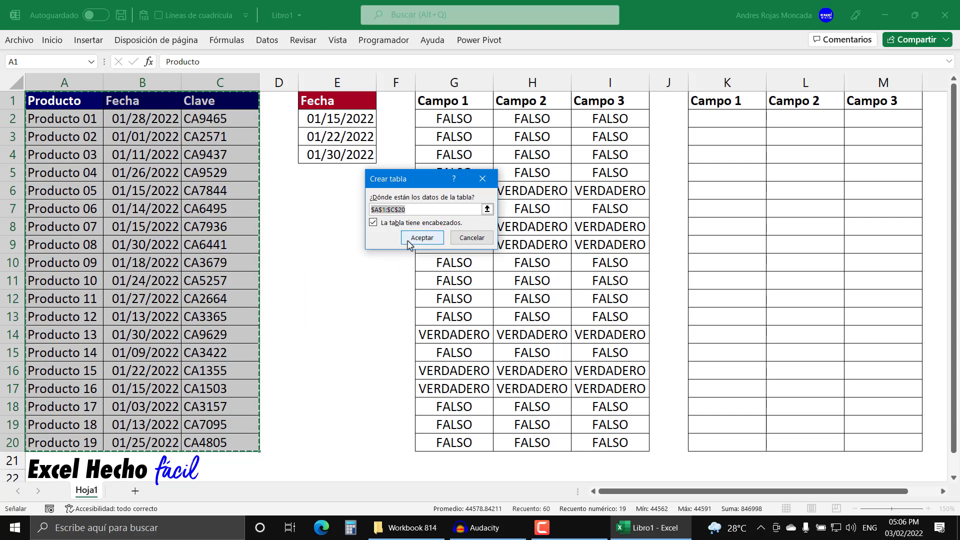
left_click(408, 241)
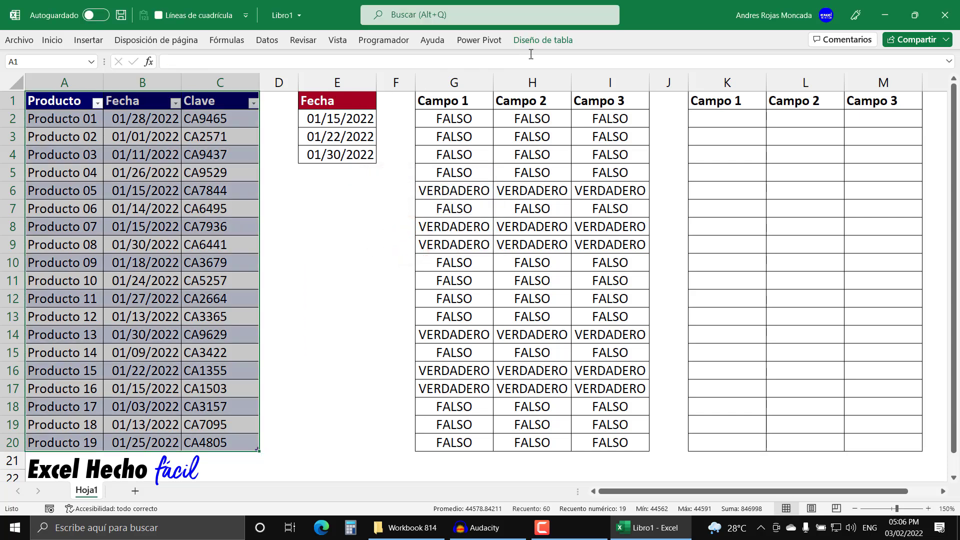
Step: Name the product table Datos and select its data by that name to check it
left_click(558, 38)
left_click(96, 77)
type("Dat")
key("Return")
left_click(86, 121)
left_click(93, 62)
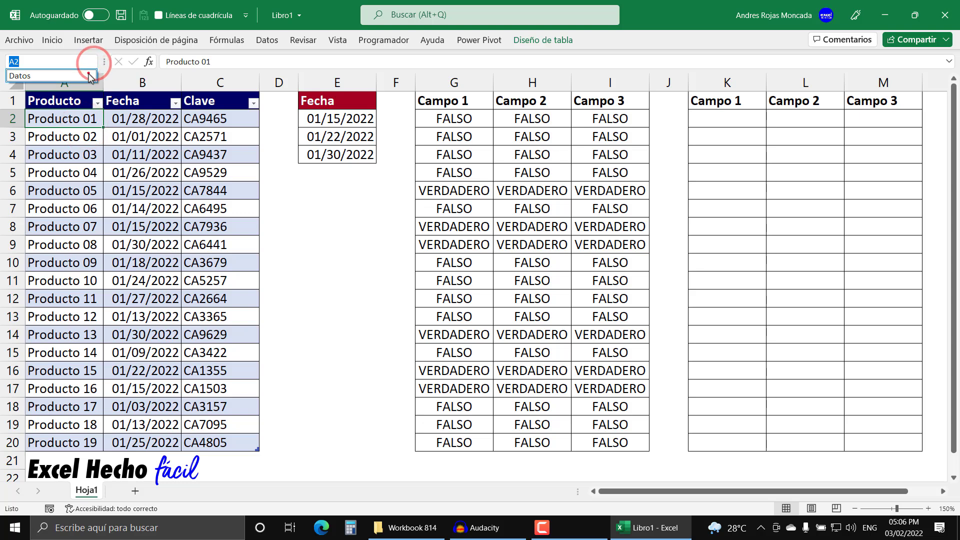
left_click(91, 76)
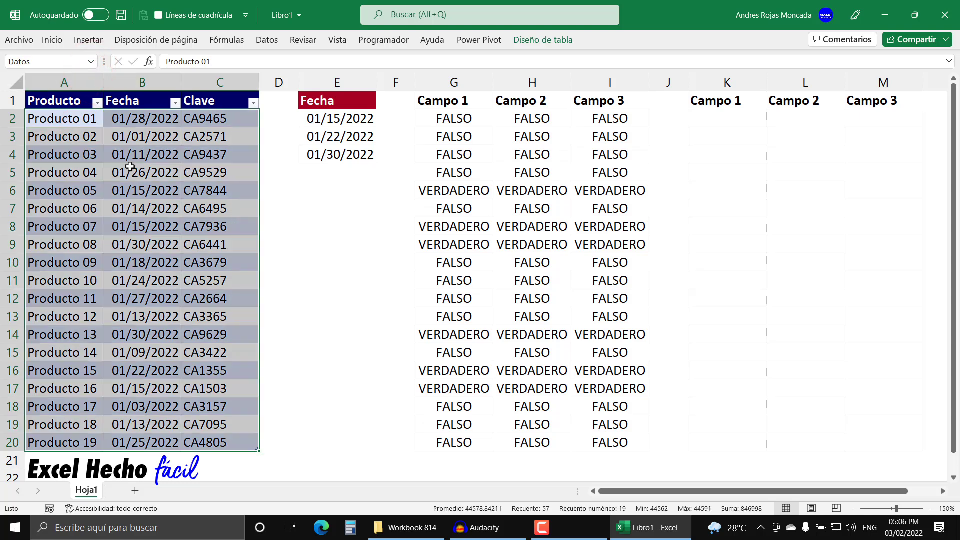
Step: Convert the date list in E1:E4 into a table with headers
left_click(319, 120)
left_click(325, 103)
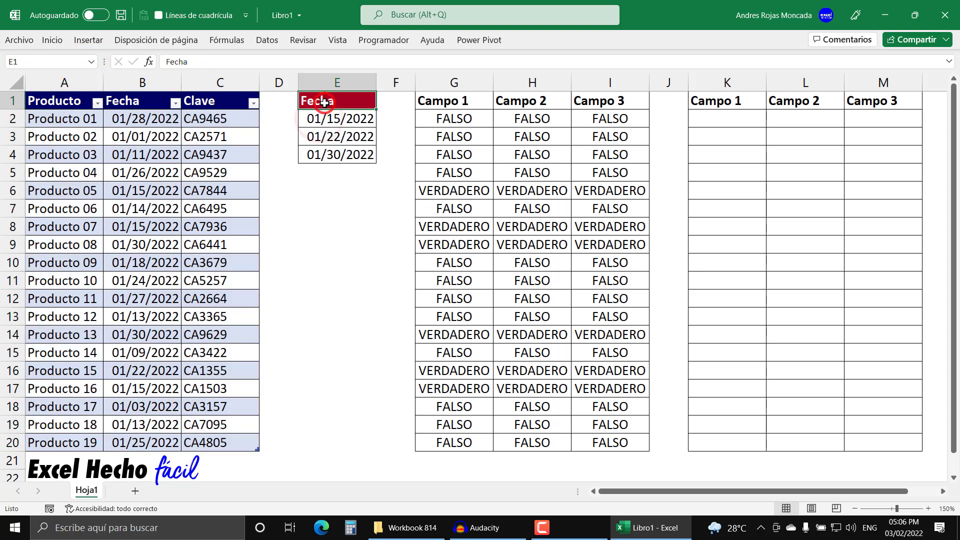
key("ctrl+t")
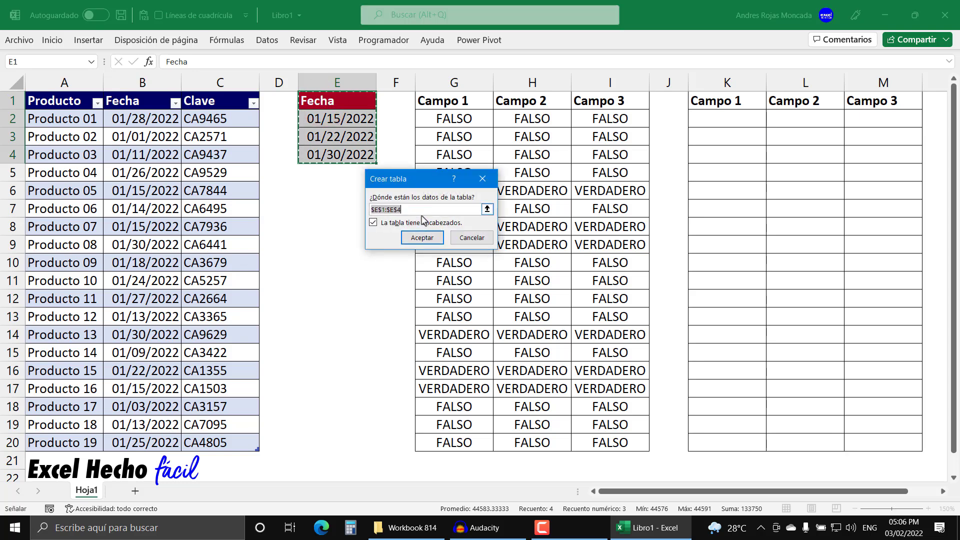
left_click(419, 238)
Step: Give the date list table its own name and select its first date cell
left_click(543, 40)
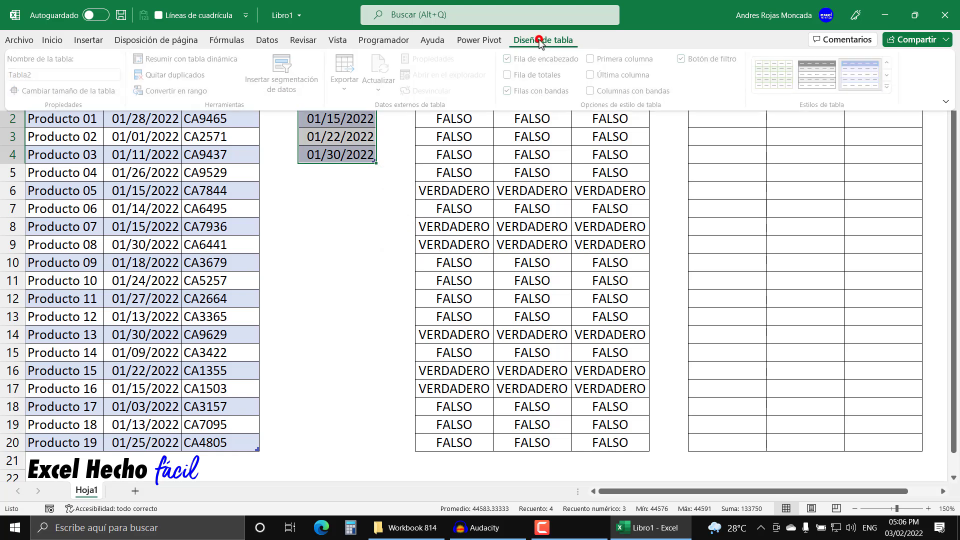
left_click(104, 73)
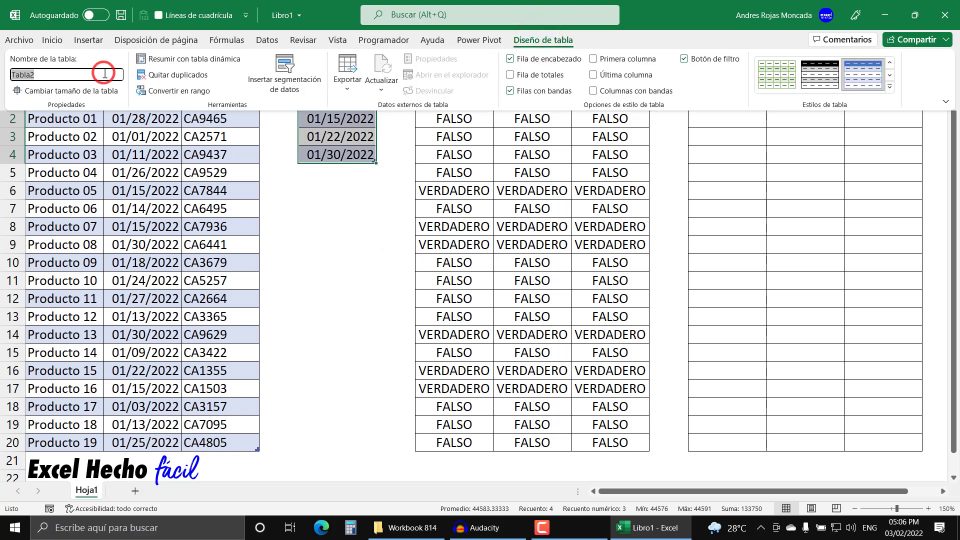
type("tFechas")
key("Return")
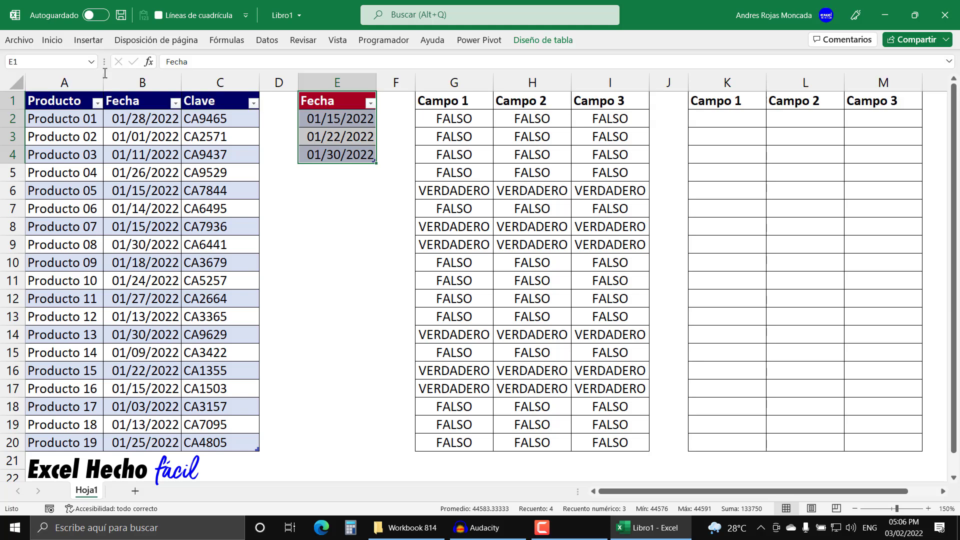
left_click(326, 121)
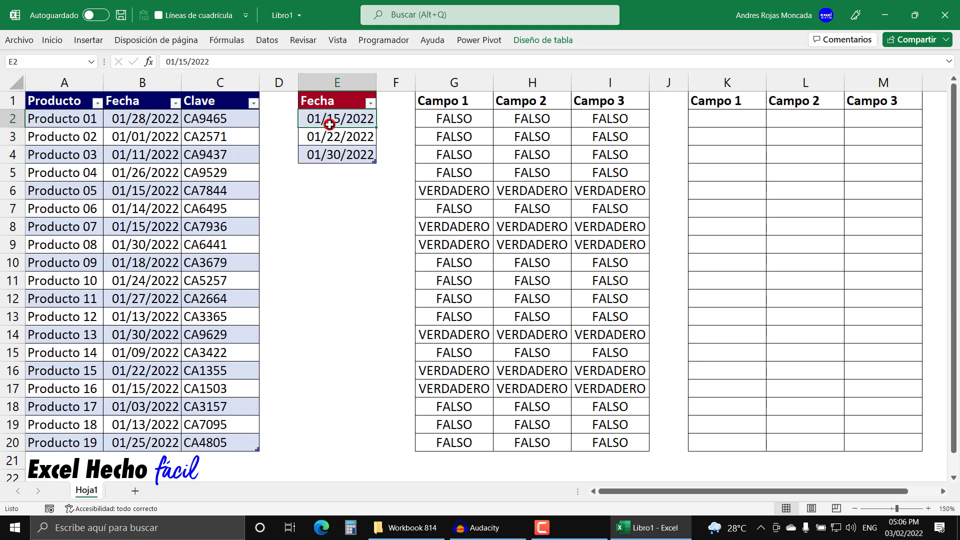
Step: Select the date list table by its name tFechas to check its range, and deselect it
left_click(91, 61)
left_click(83, 89)
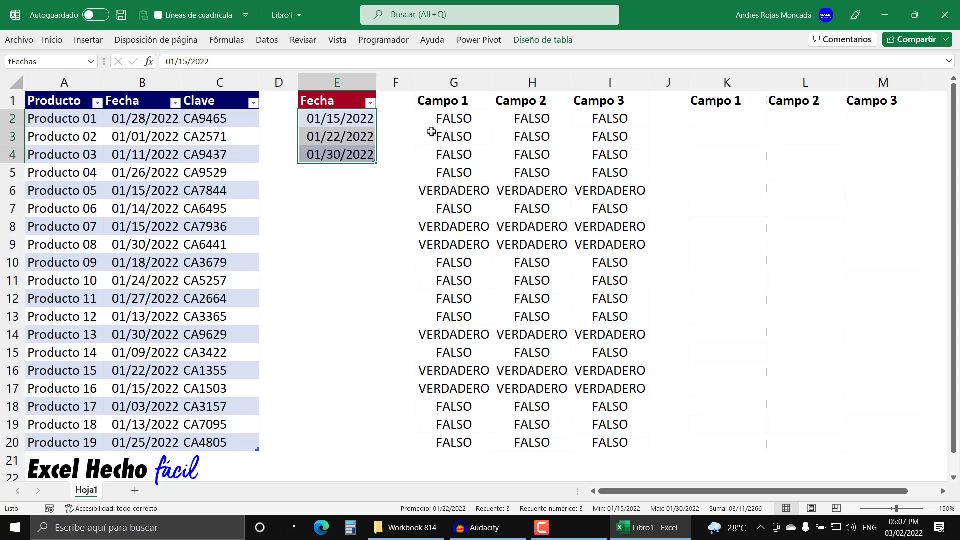
left_click(344, 190)
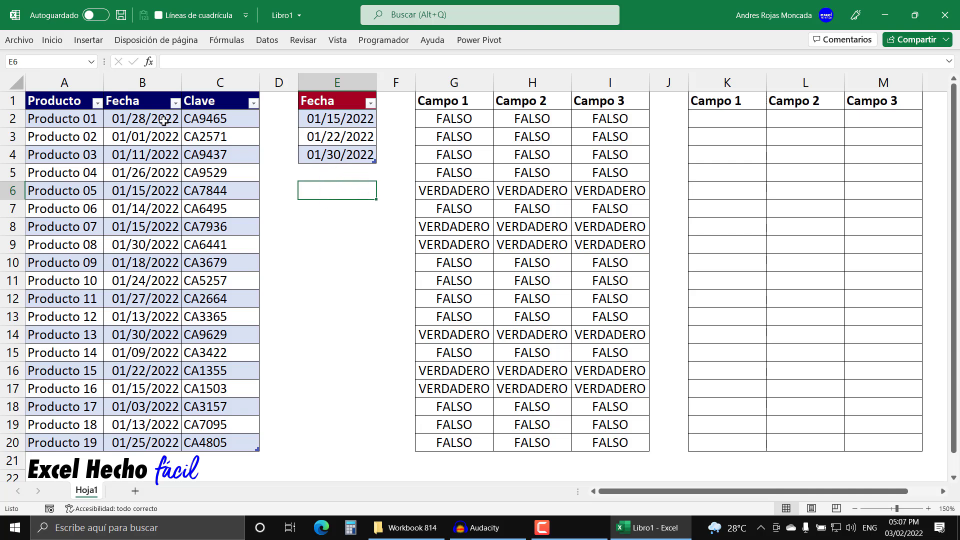
Step: Copy the full O formula text from cell G2 and leave the cell's edit mode
left_click(457, 116)
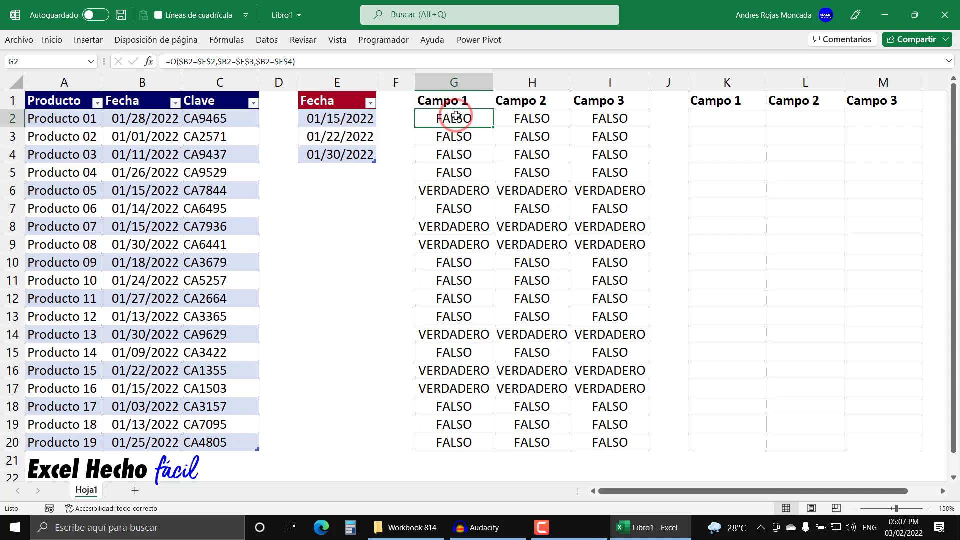
key("F2")
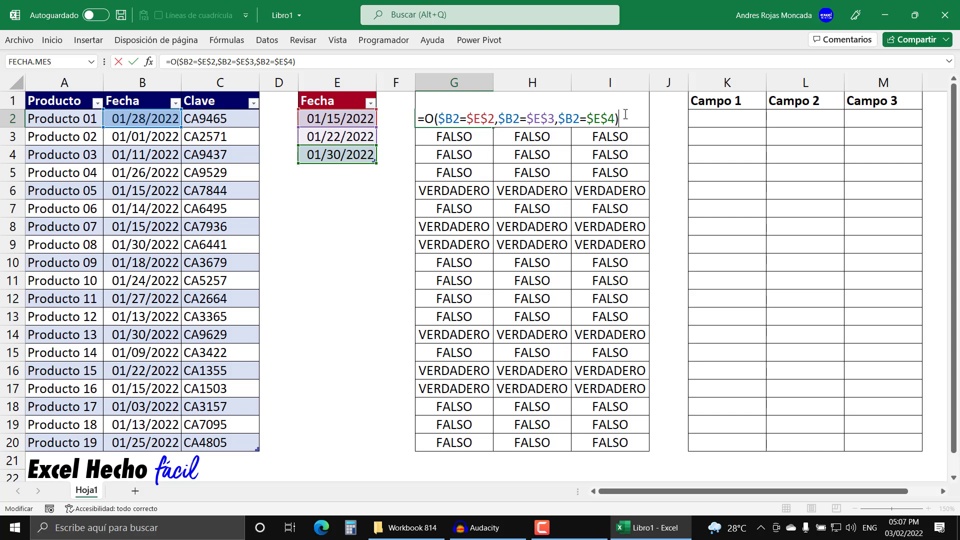
triple_click(626, 117)
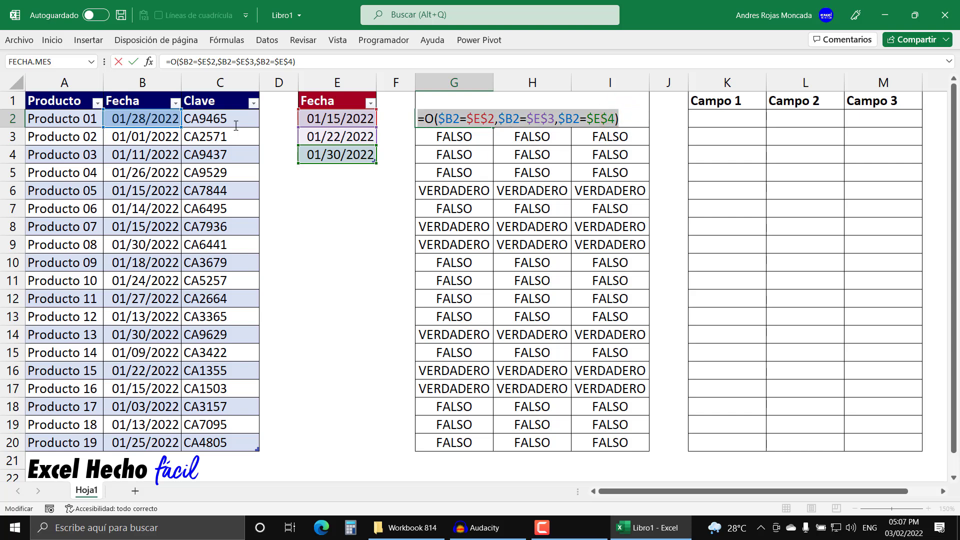
key("ctrl+c")
key("Escape")
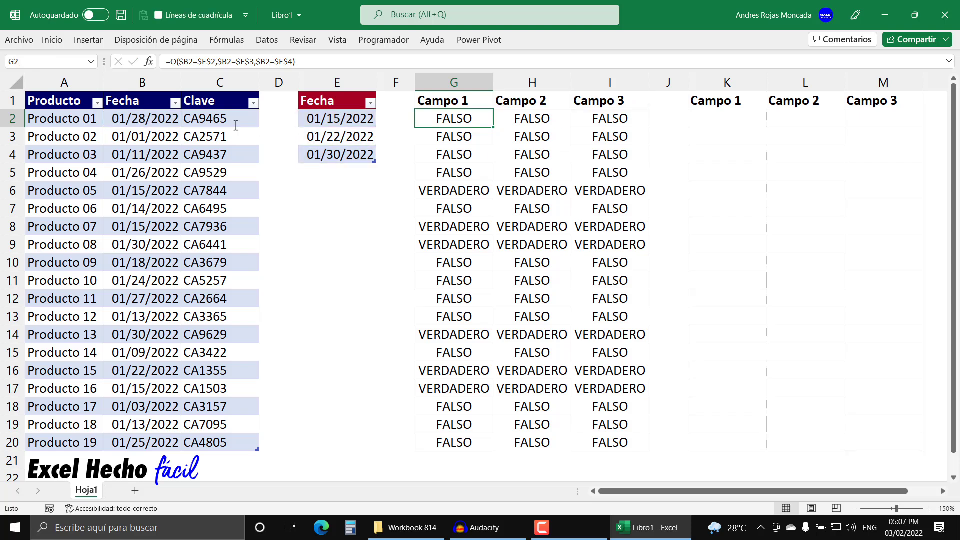
Step: Create a formula-based conditional formatting rule for the Datos table's data using =O($B2=$E$2,$B2=$E$3,$B2=$E$4)
left_click(25, 87)
left_click(50, 41)
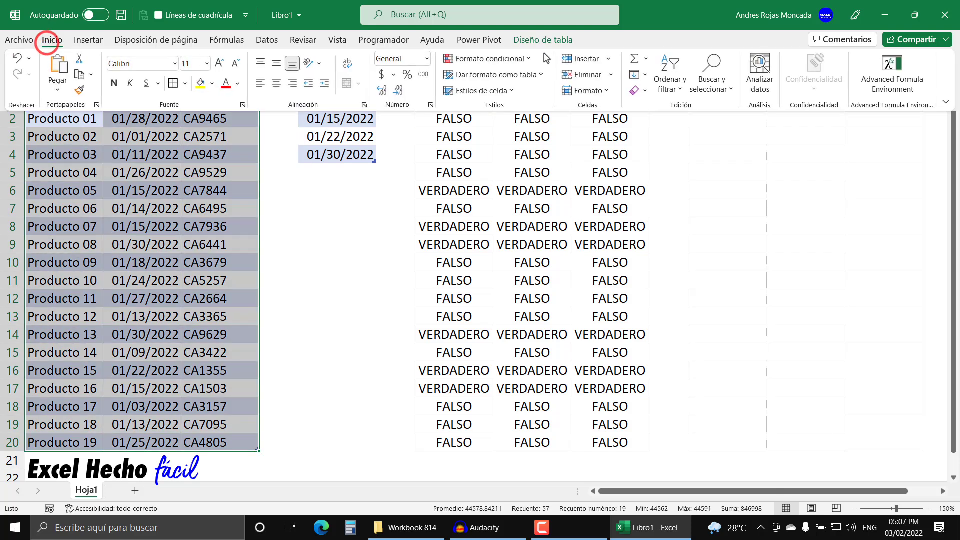
left_click(523, 59)
left_click(524, 230)
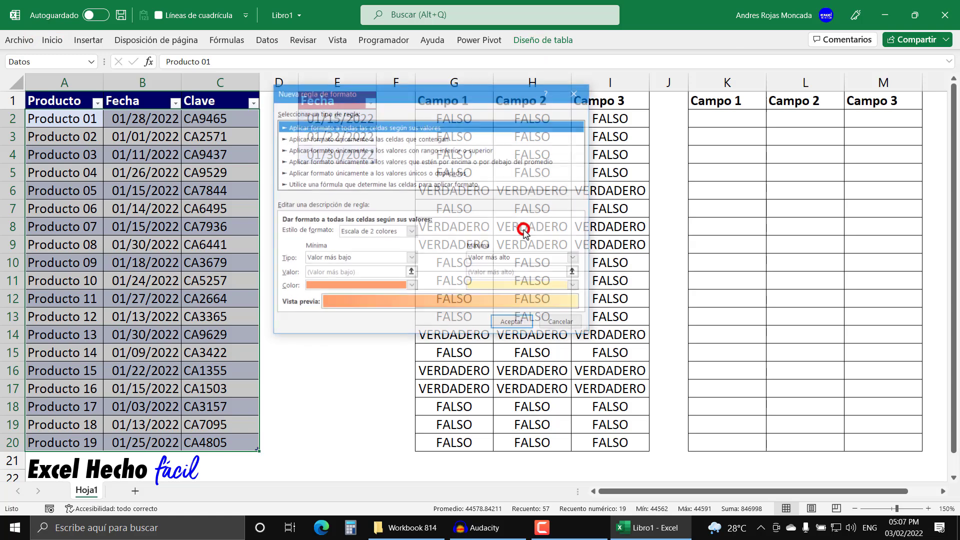
left_click(428, 184)
left_click(409, 234)
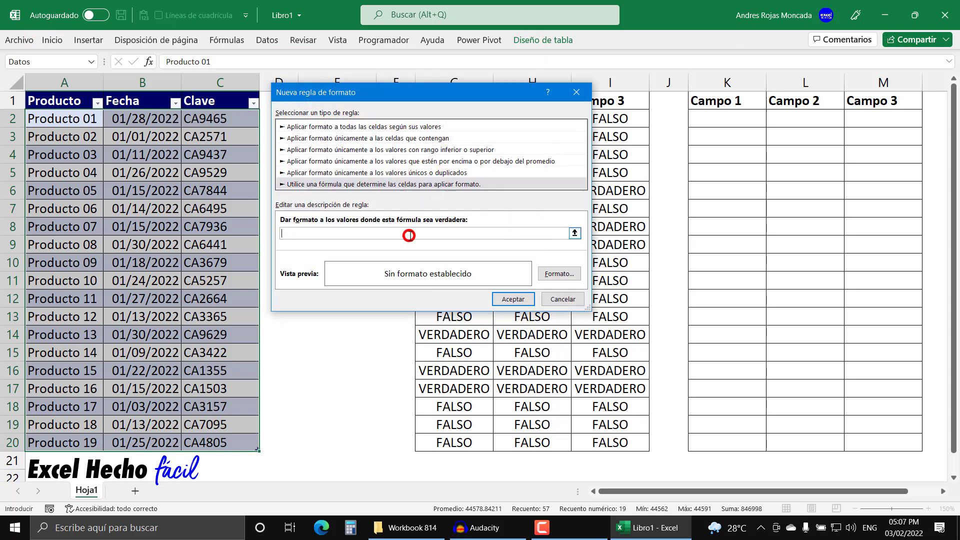
key("ctrl+v")
Step: Give the new conditional formatting rule a green fill and apply it to the product rows
left_click(568, 275)
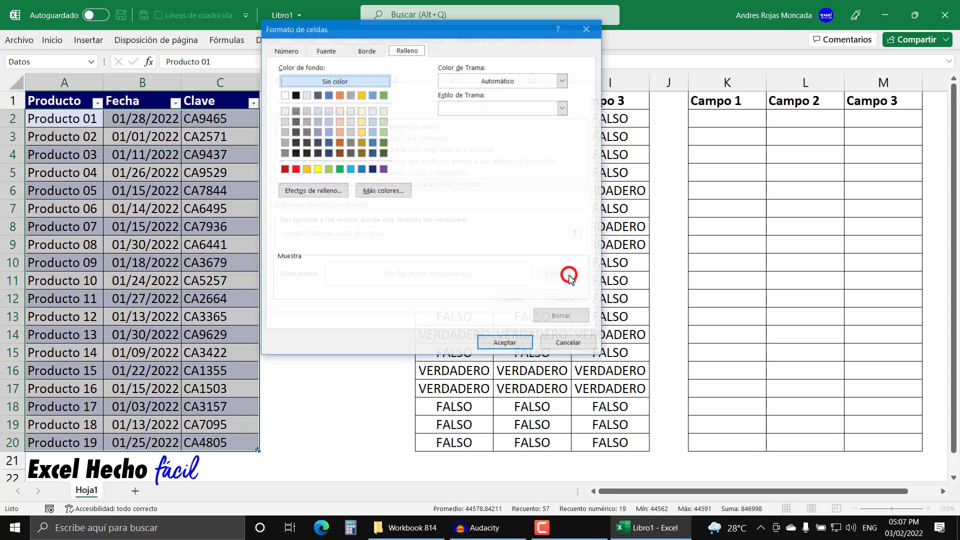
left_click(340, 169)
left_click(497, 341)
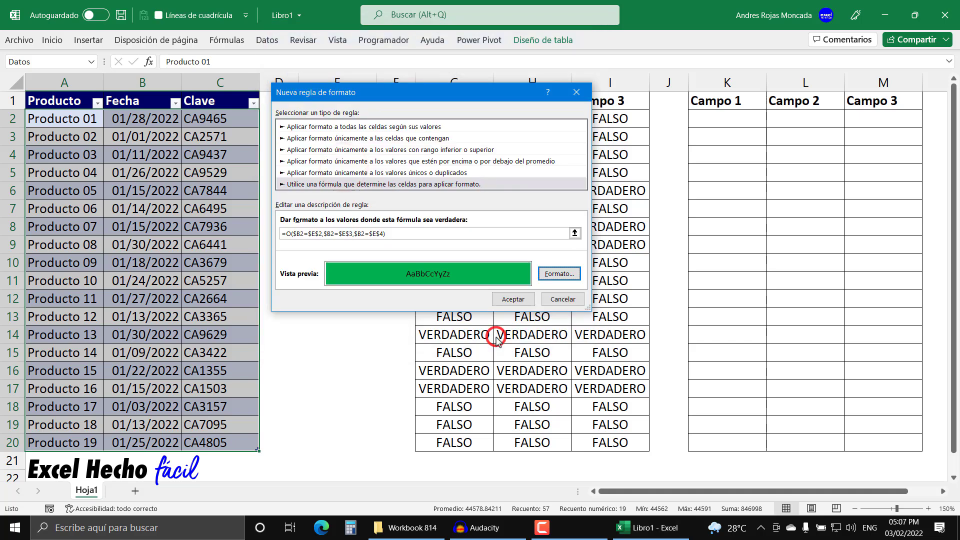
left_click(502, 302)
left_click(230, 210)
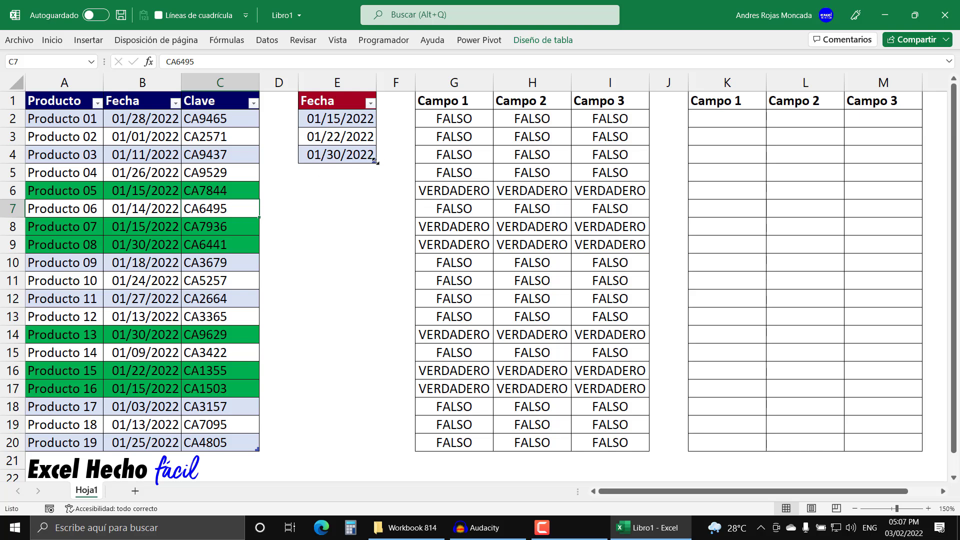
Step: Shrink the date table to its first date row and clear the dates in E3:E4 below it
mouse_move(374, 161)
left_mouse_down()
mouse_move(374, 129)
mouse_move(374, 159)
left_mouse_up()
mouse_move(373, 160)
left_mouse_down()
mouse_move(374, 128)
mouse_move(374, 161)
left_mouse_up()
left_click_drag(375, 162, 374, 126)
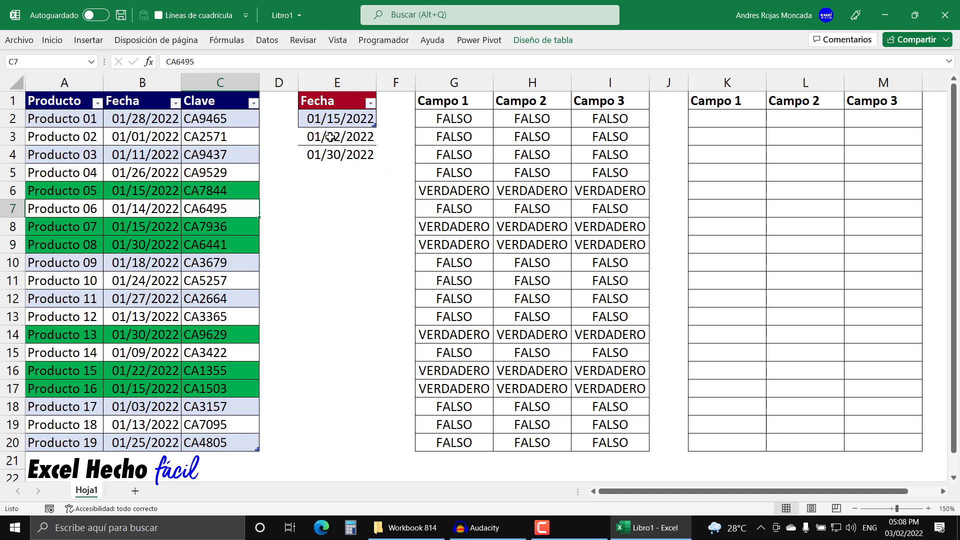
left_click_drag(330, 137, 328, 159)
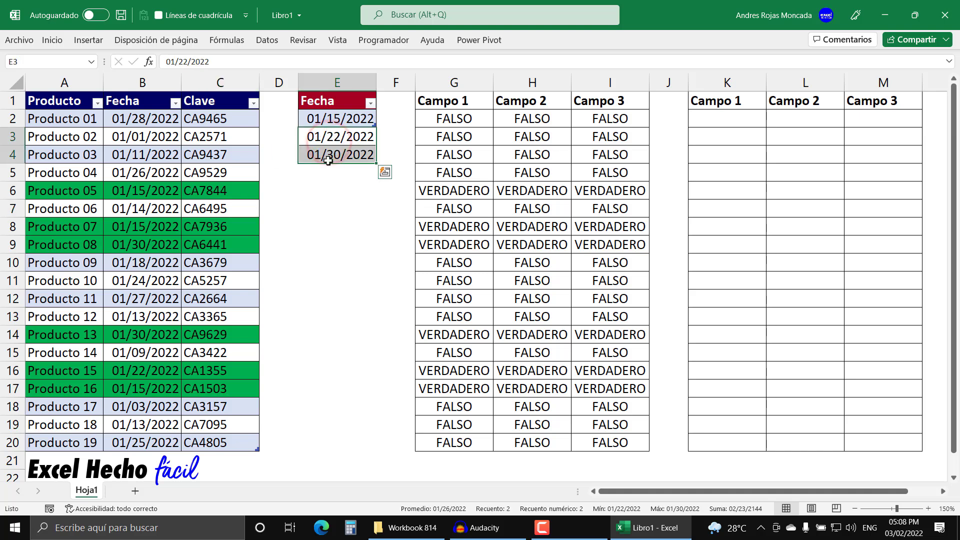
key("Delete")
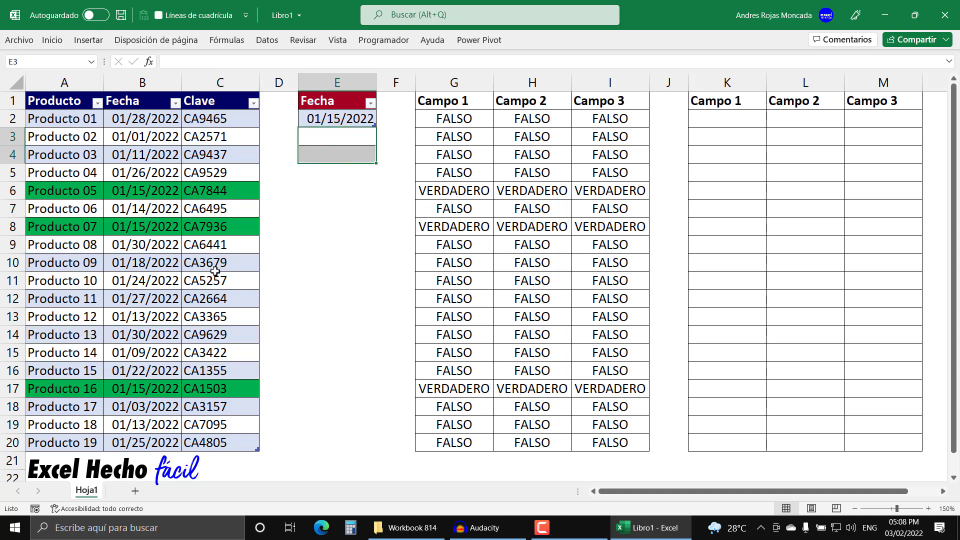
Step: Undo the clearing of the two dates and extend the date table back down to E4
key("ctrl+z")
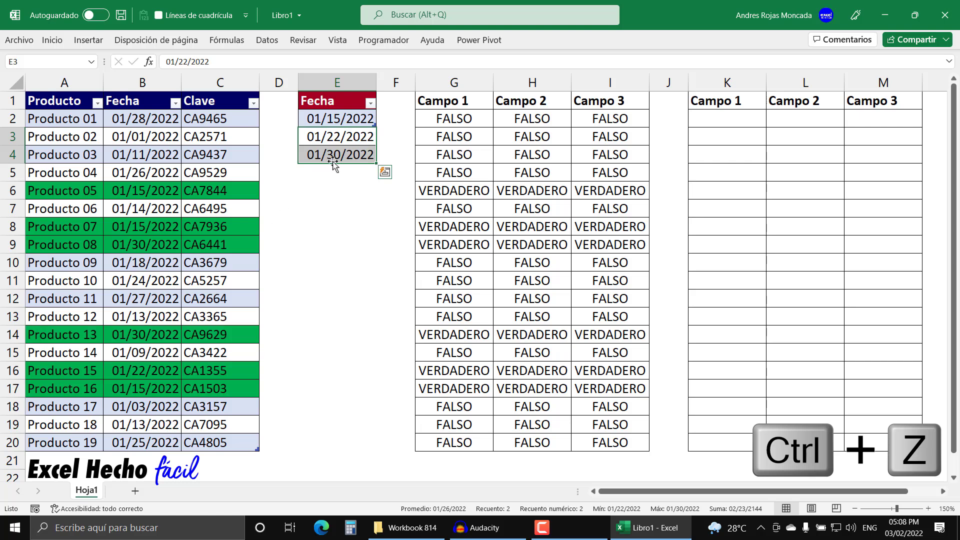
left_click_drag(374, 124, 373, 157)
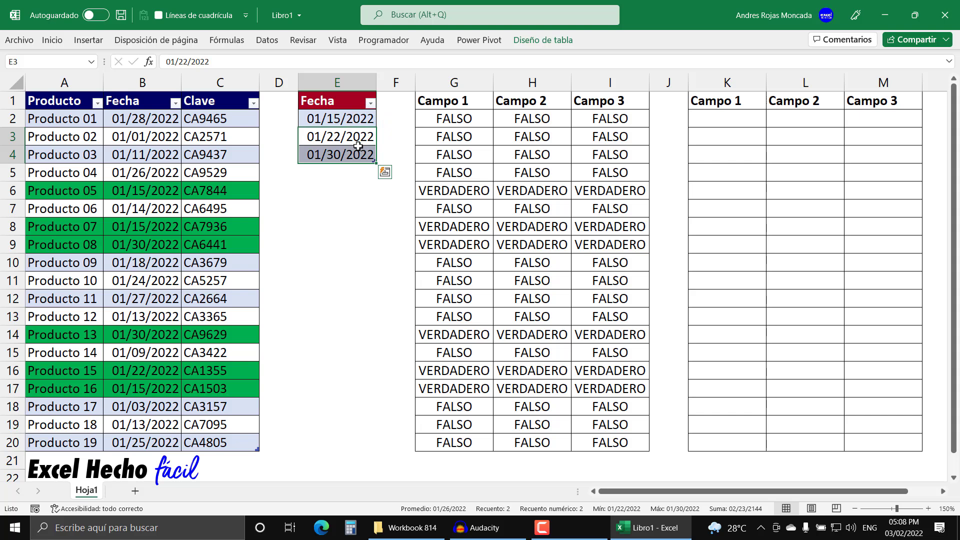
left_click(358, 189)
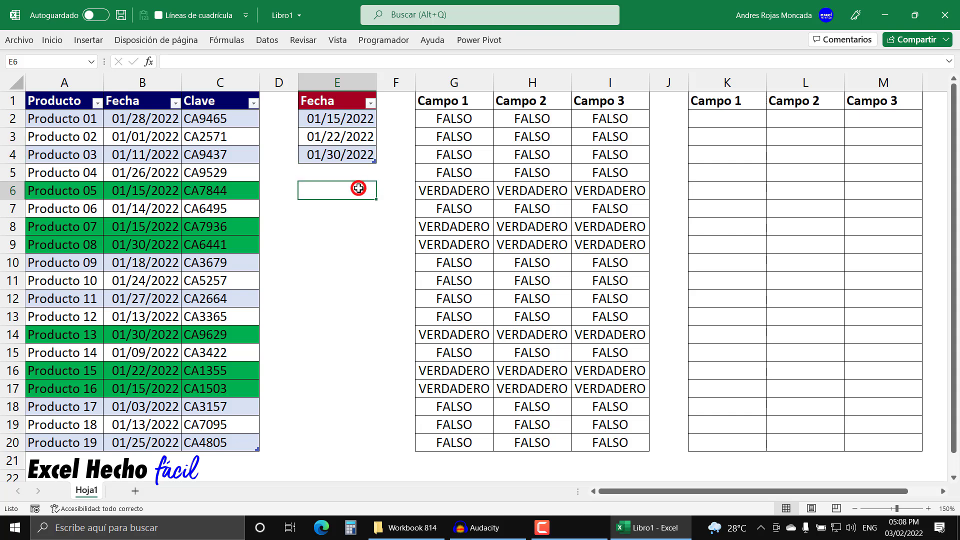
Step: Define the workbook-level name nFechas for the date table's column, referring to =tFechas[Fecha]
left_click(338, 92)
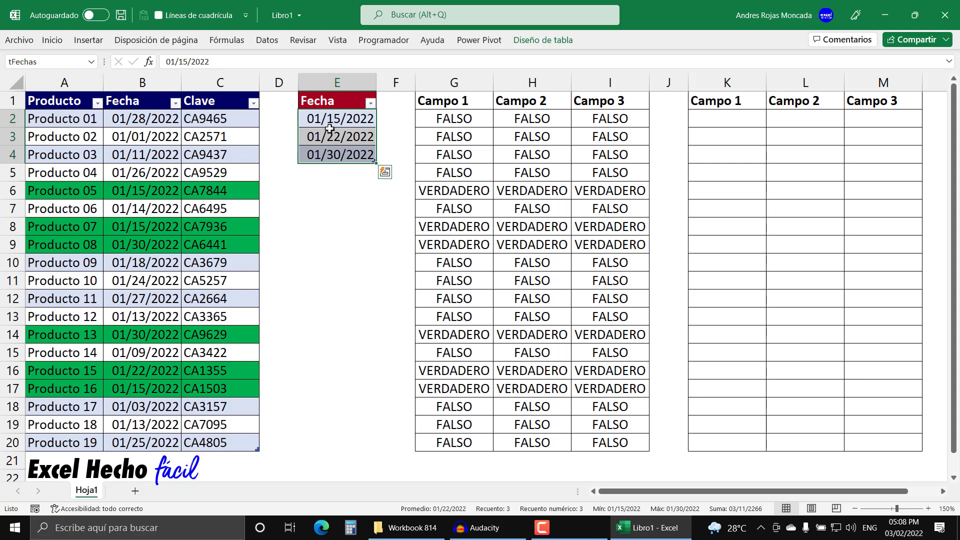
left_click(227, 40)
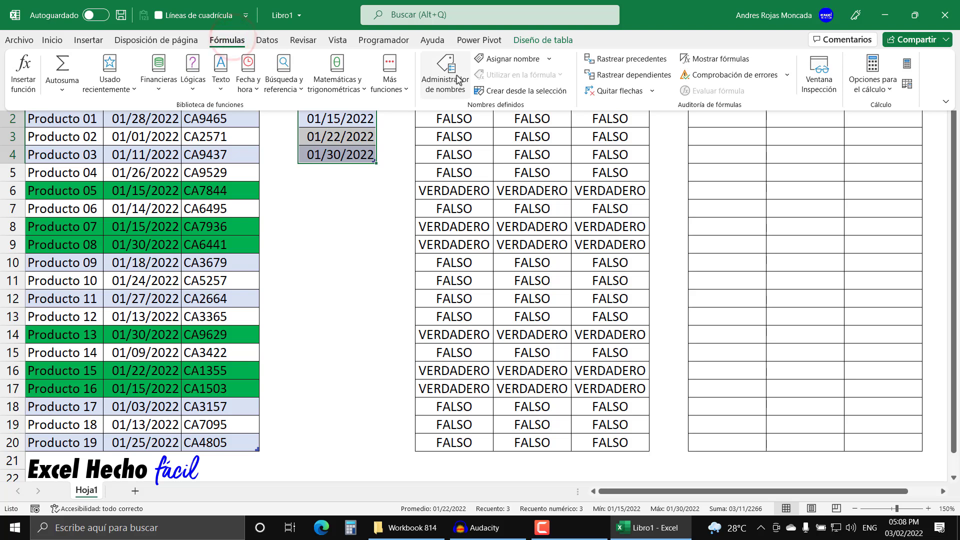
left_click(458, 80)
left_click(295, 70)
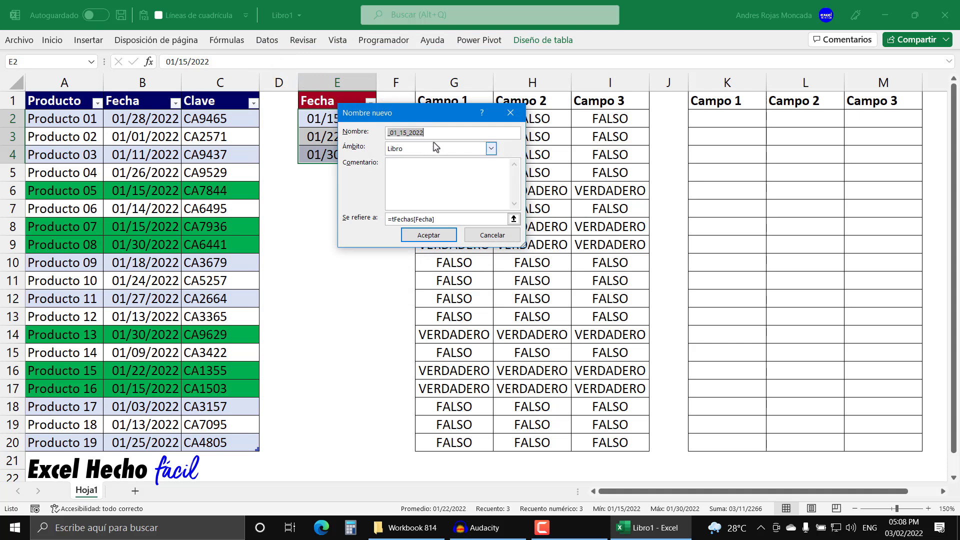
left_click_drag(431, 114, 501, 172)
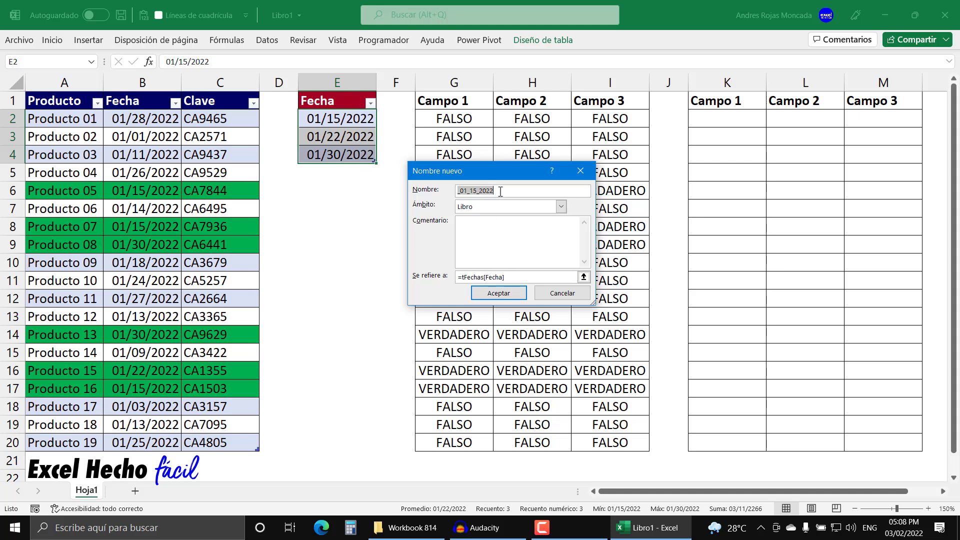
key("BackSpace")
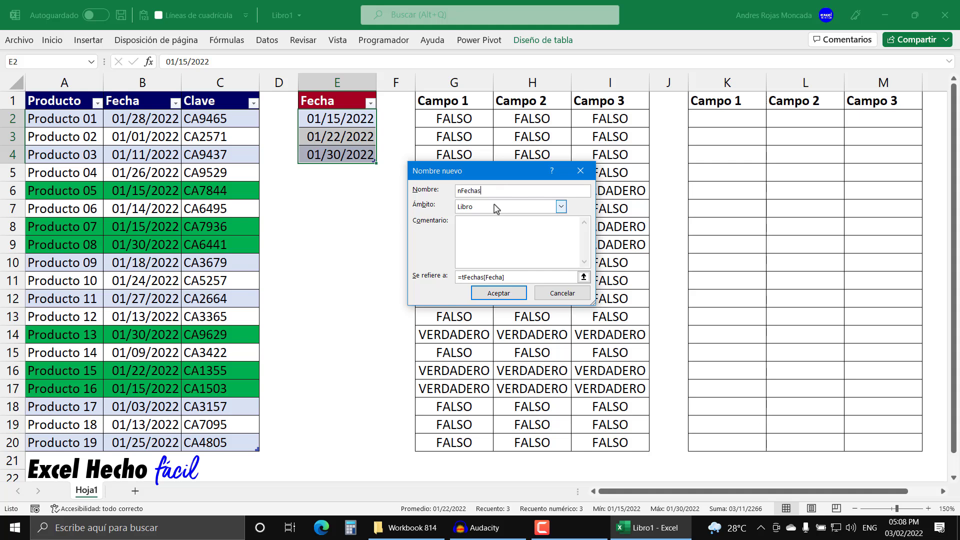
left_click(510, 293)
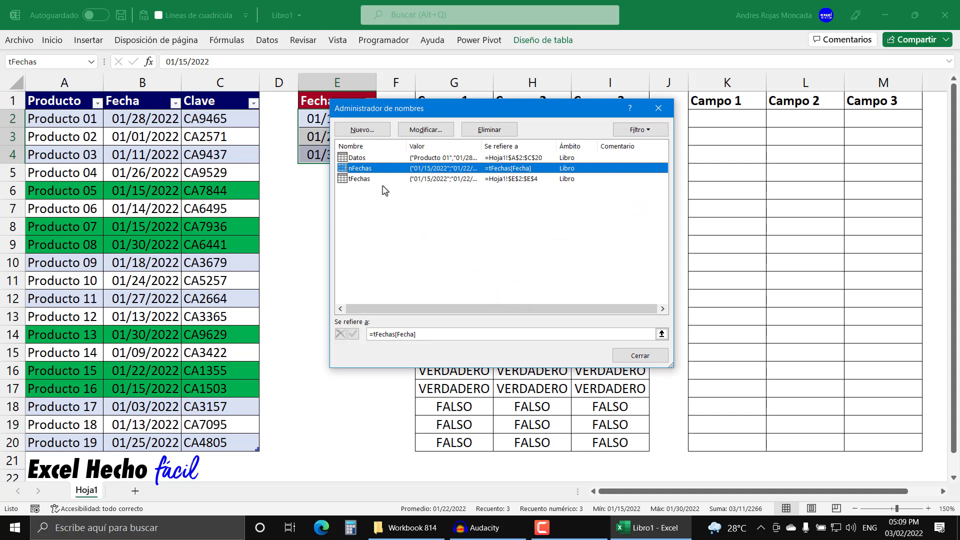
Step: Compare the references of Datos, nFechas and tFechas in the name manager, and close it
left_click(382, 180)
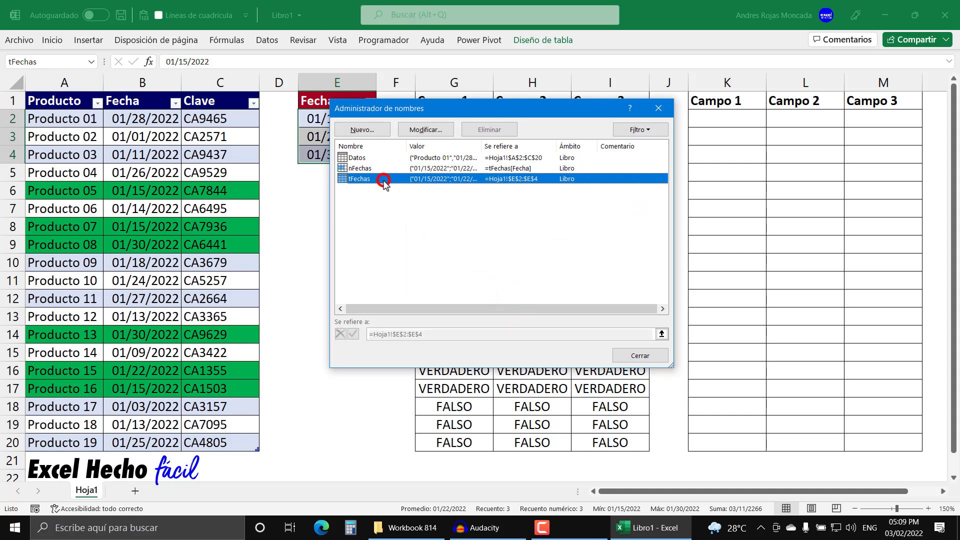
left_click(353, 158)
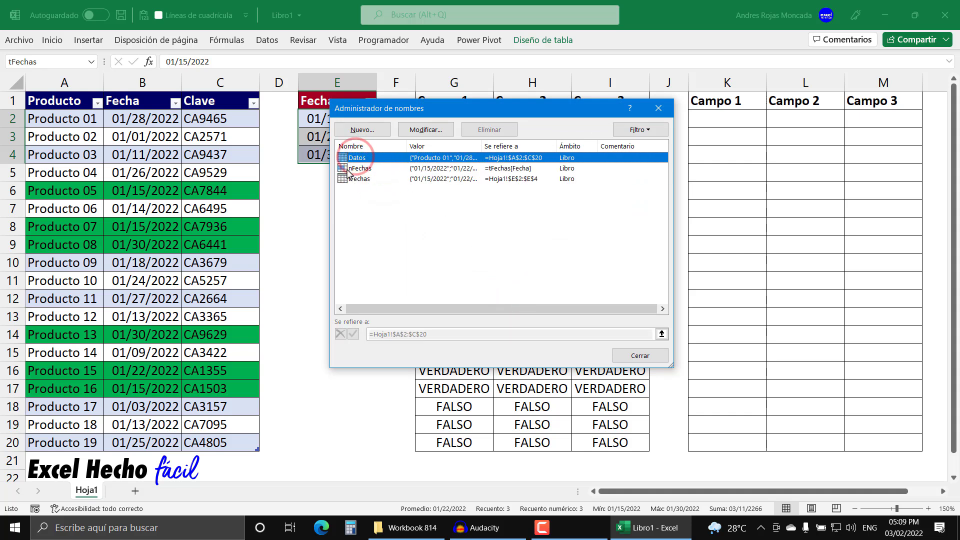
left_click(348, 179)
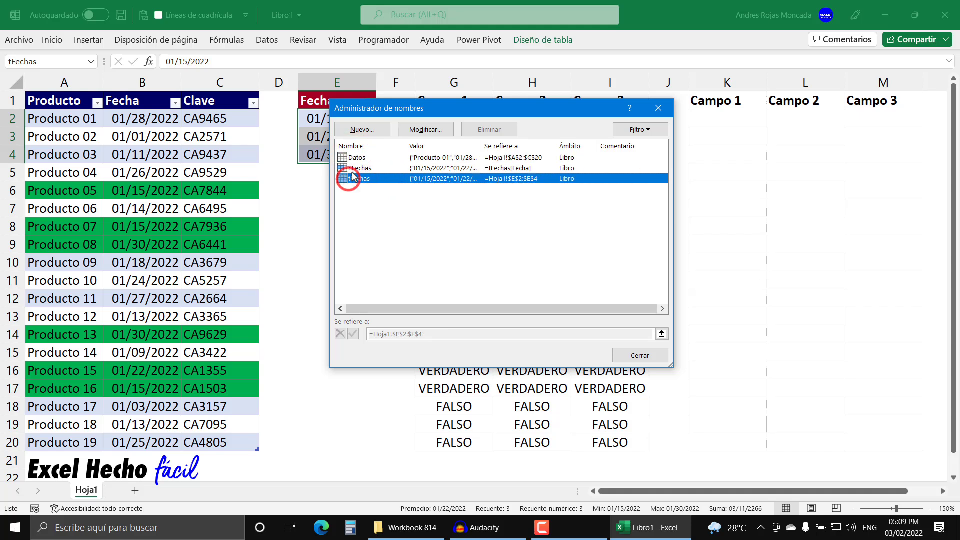
left_click(356, 156)
left_click(352, 169)
left_click(352, 178)
left_click(644, 356)
left_click(351, 185)
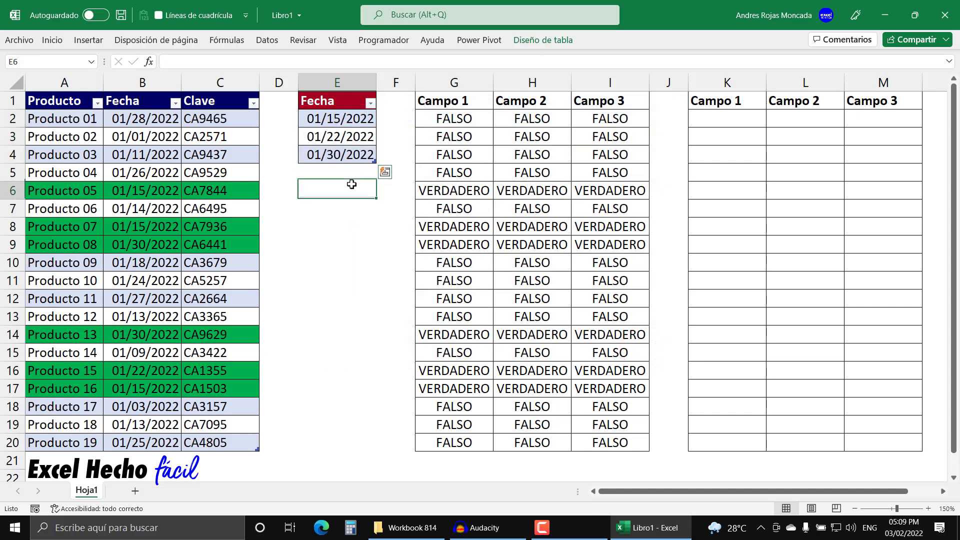
Step: Clear the conditional formatting rules from the entire sheet
left_click(720, 121)
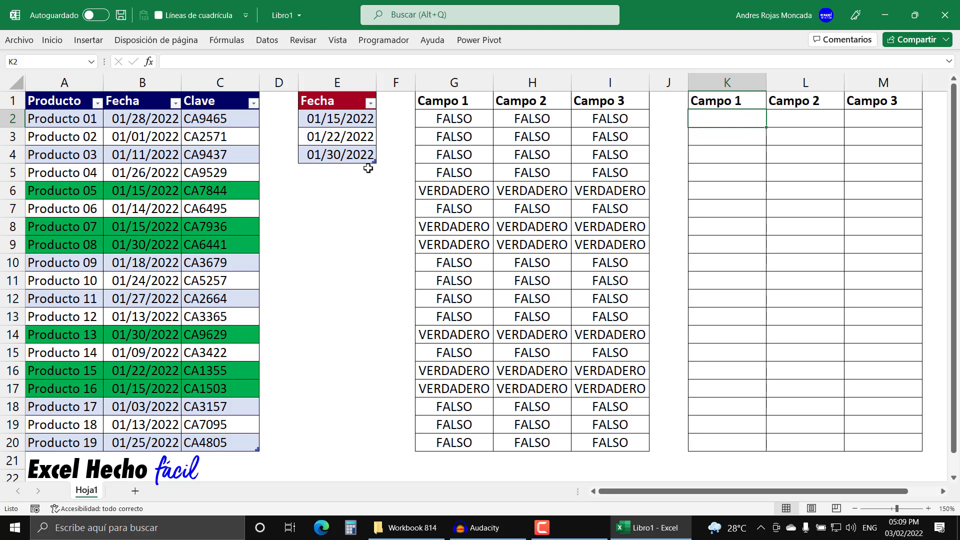
left_click(52, 40)
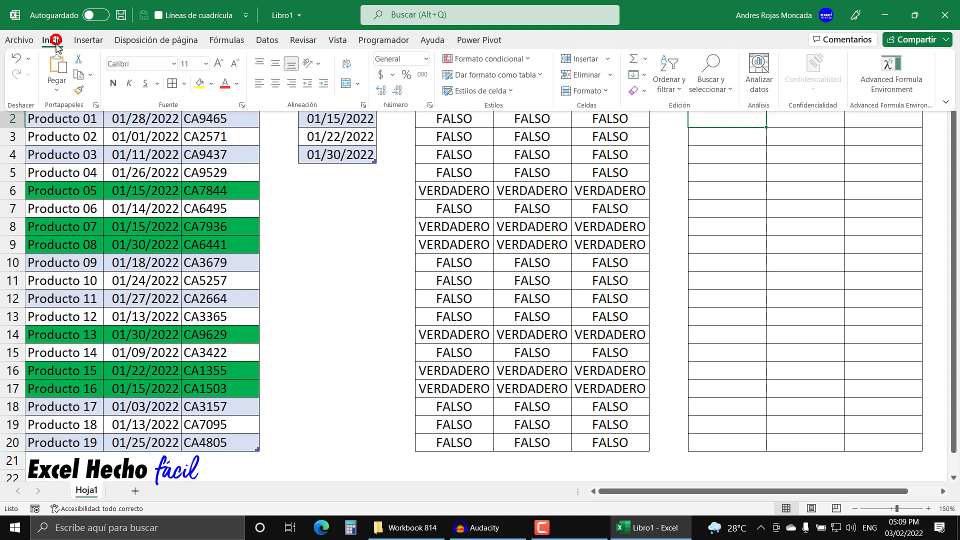
left_click(517, 59)
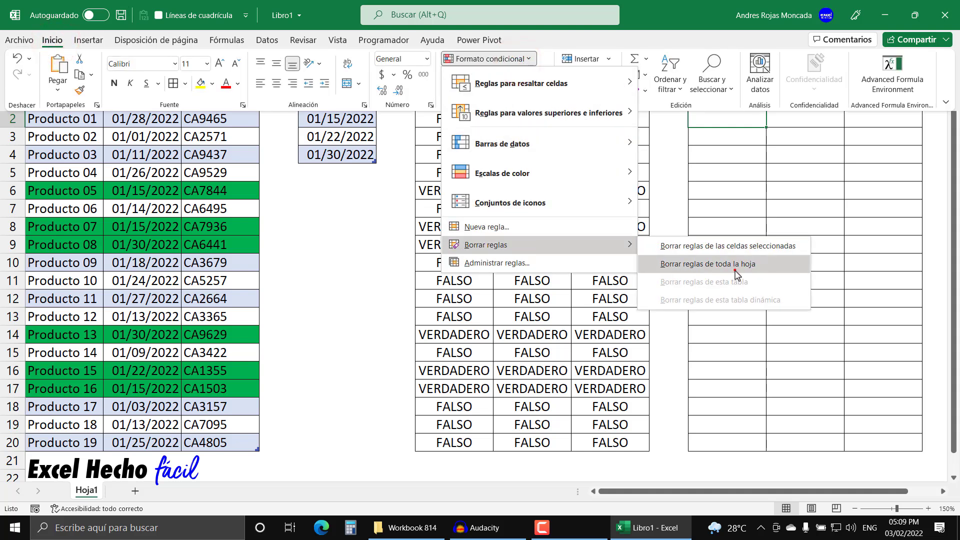
left_click(735, 272)
left_click(744, 121)
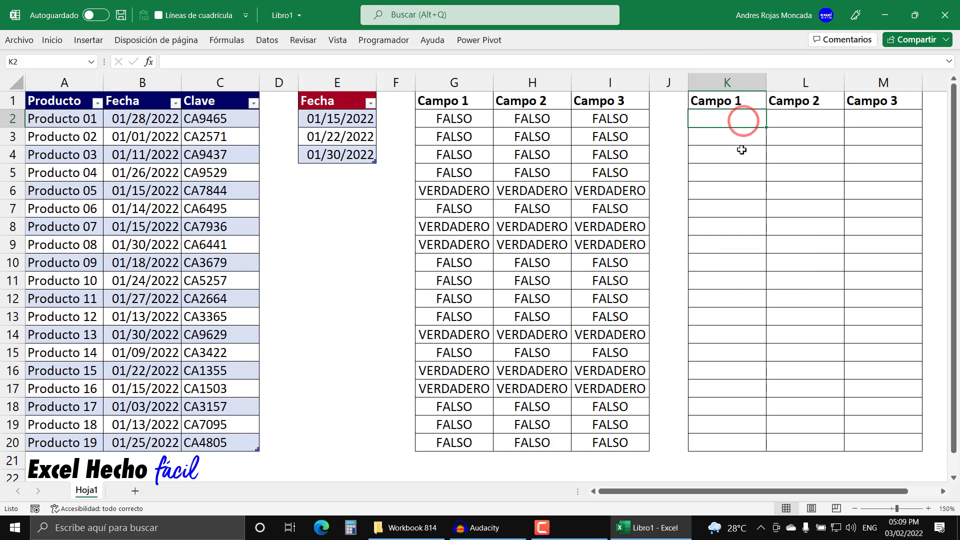
type("=COINCIDIR(")
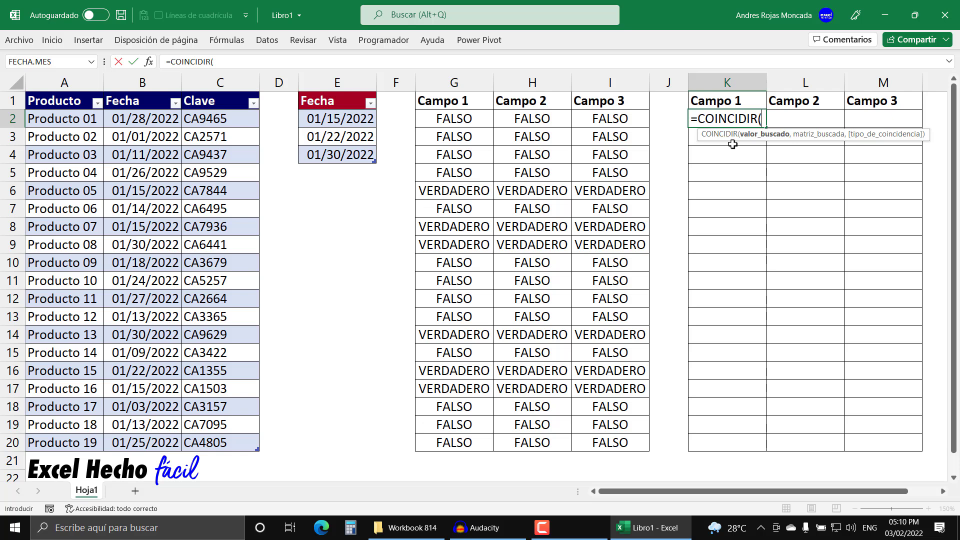
left_click(117, 116)
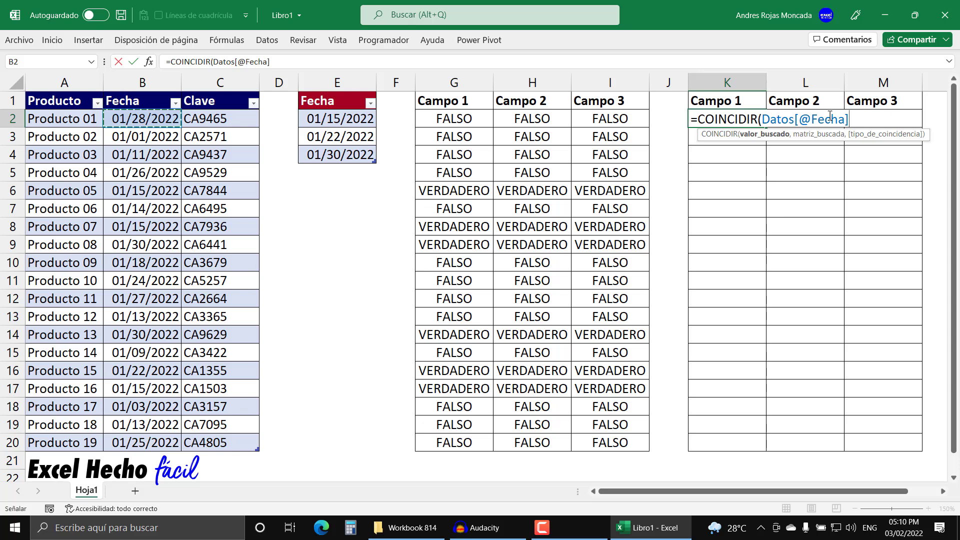
left_click(797, 120)
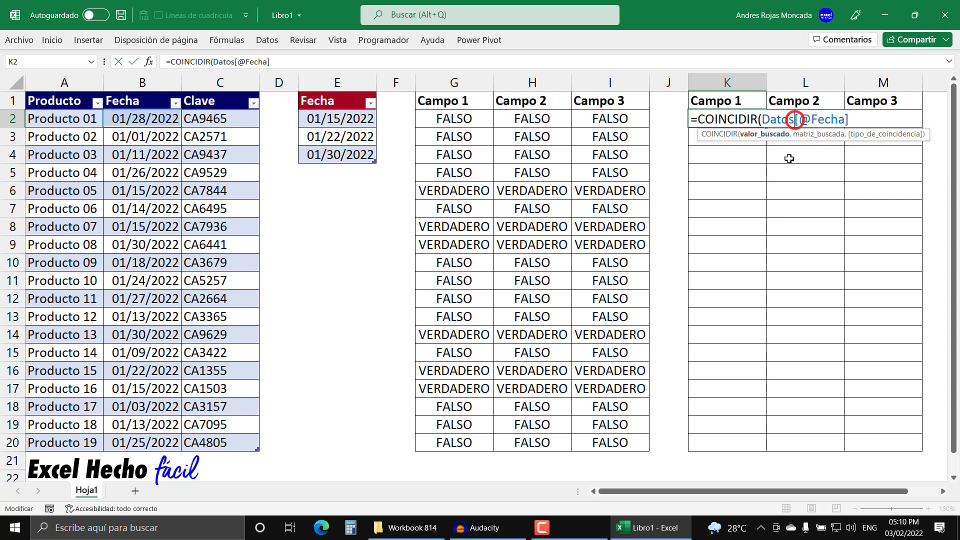
type("[")
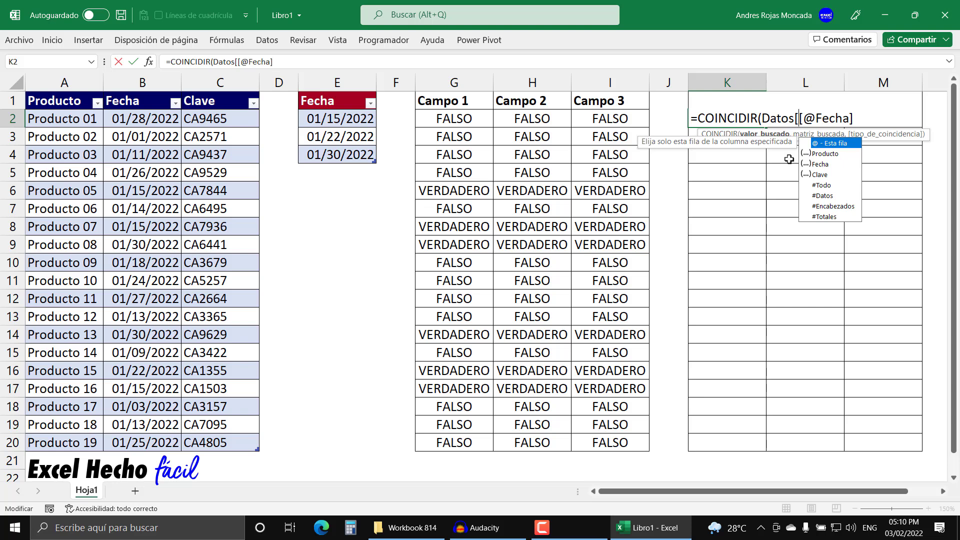
left_click(864, 118)
left_click_drag(864, 118, 799, 119)
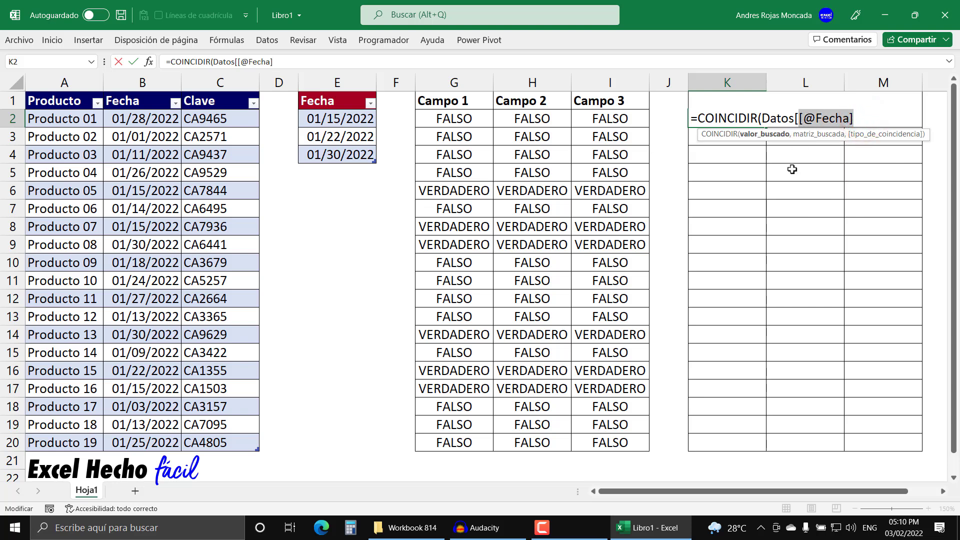
key("ctrl+c")
left_click(859, 118)
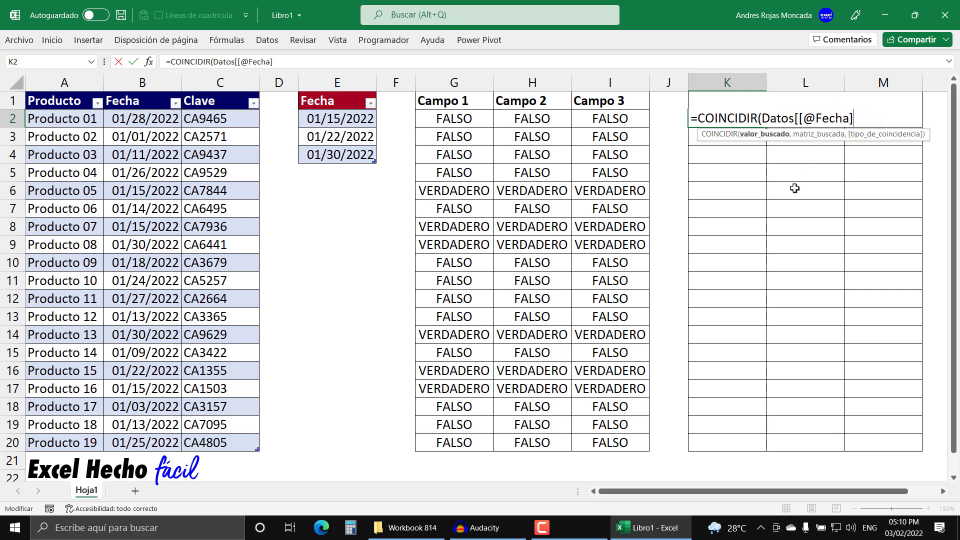
type(":")
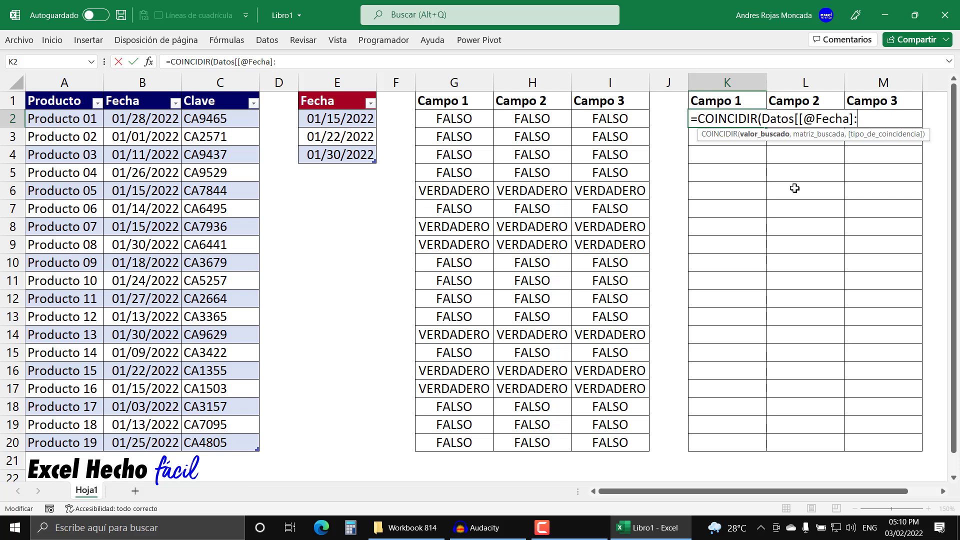
key("ctrl+v")
type("]")
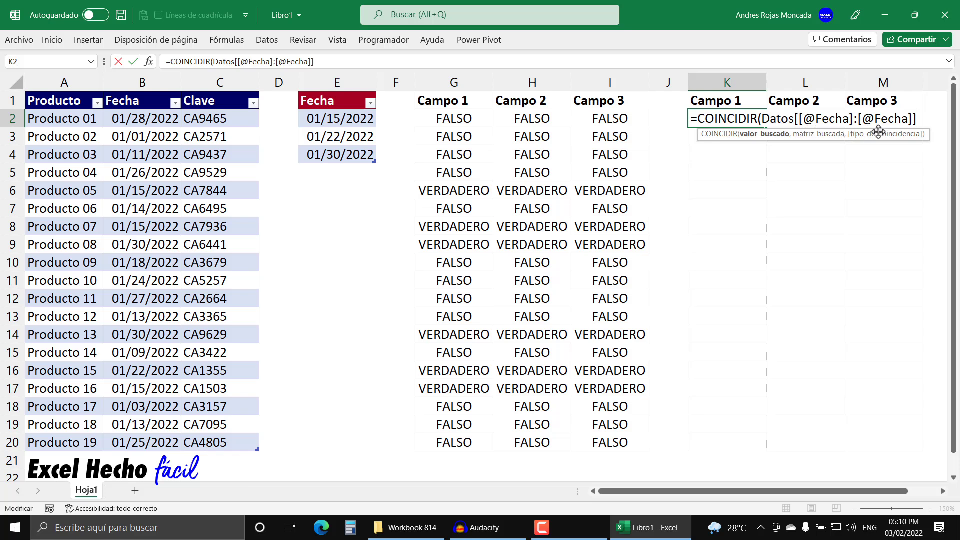
left_click(781, 134)
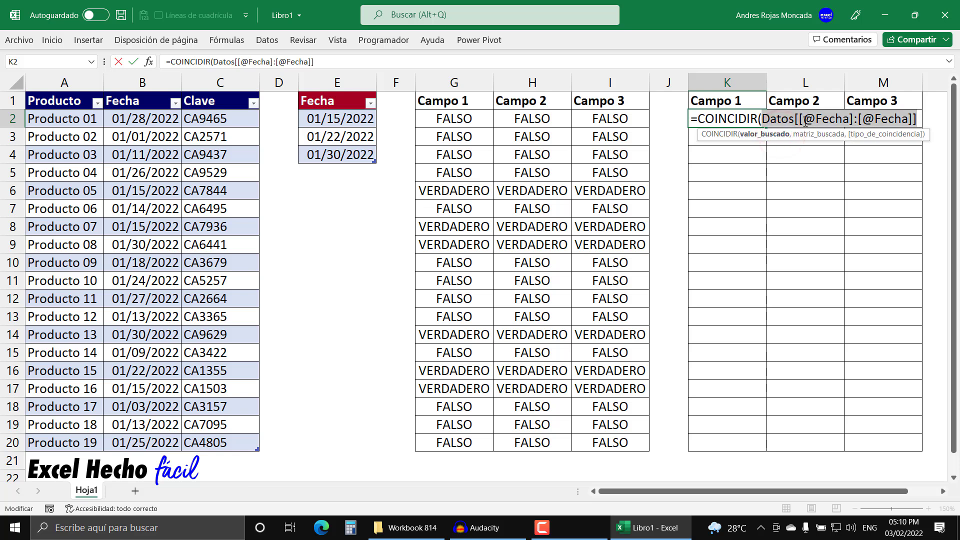
key("F9")
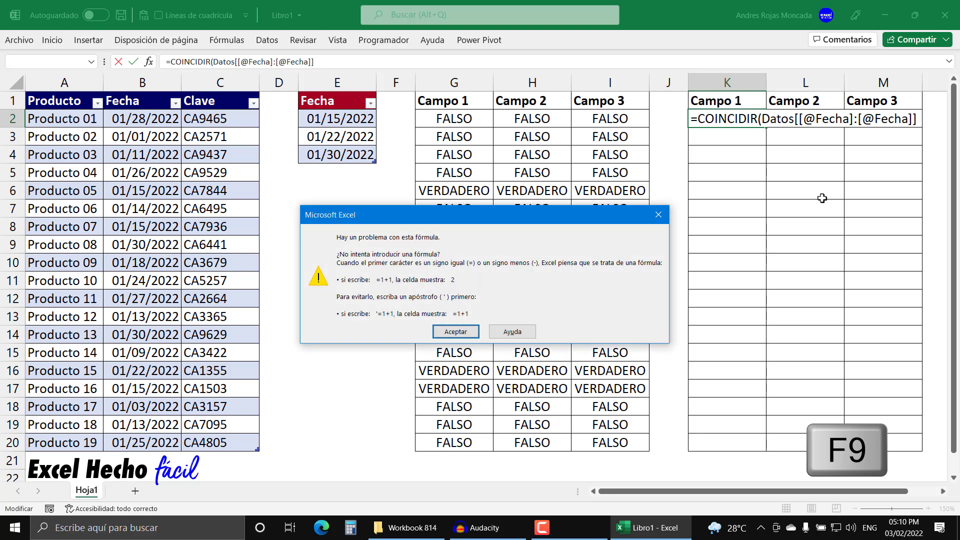
key("Return")
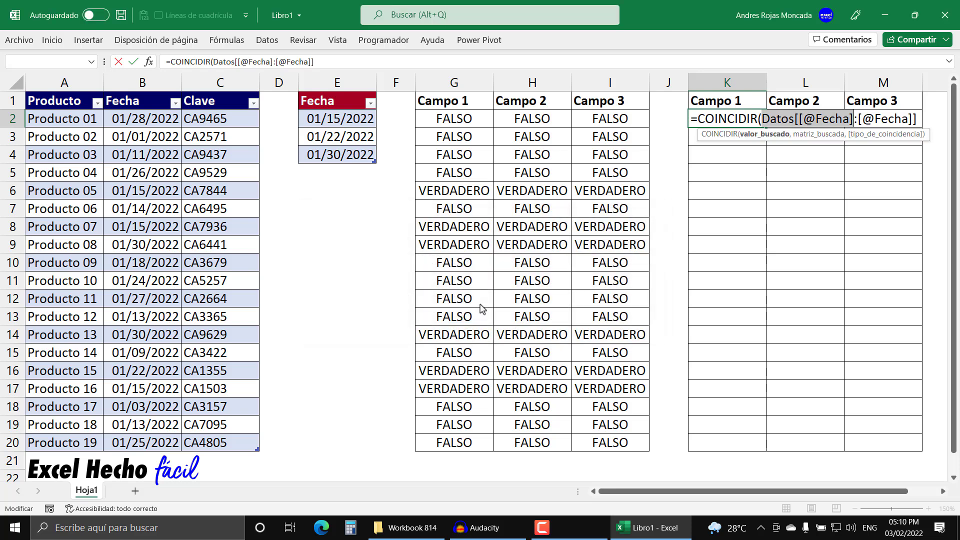
left_click(861, 120)
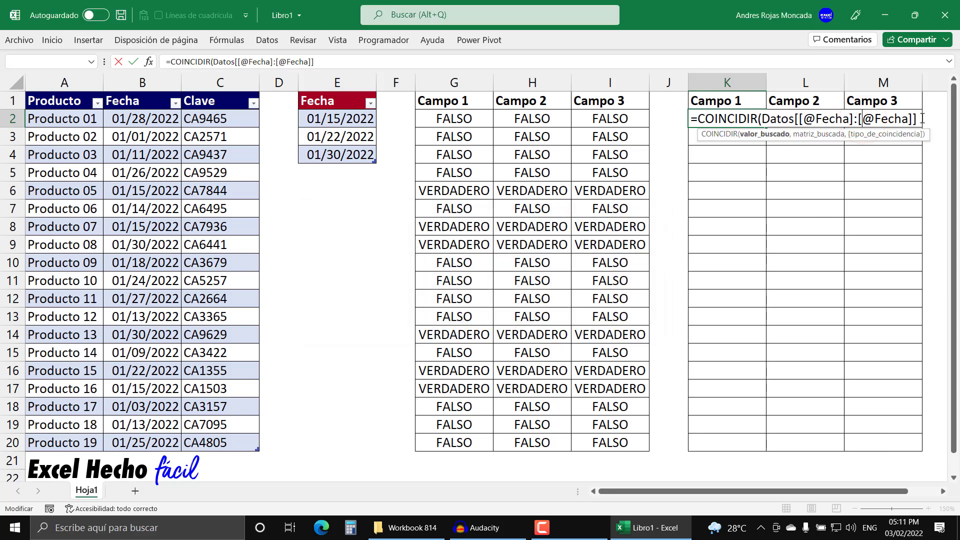
left_click_drag(920, 119, 773, 127)
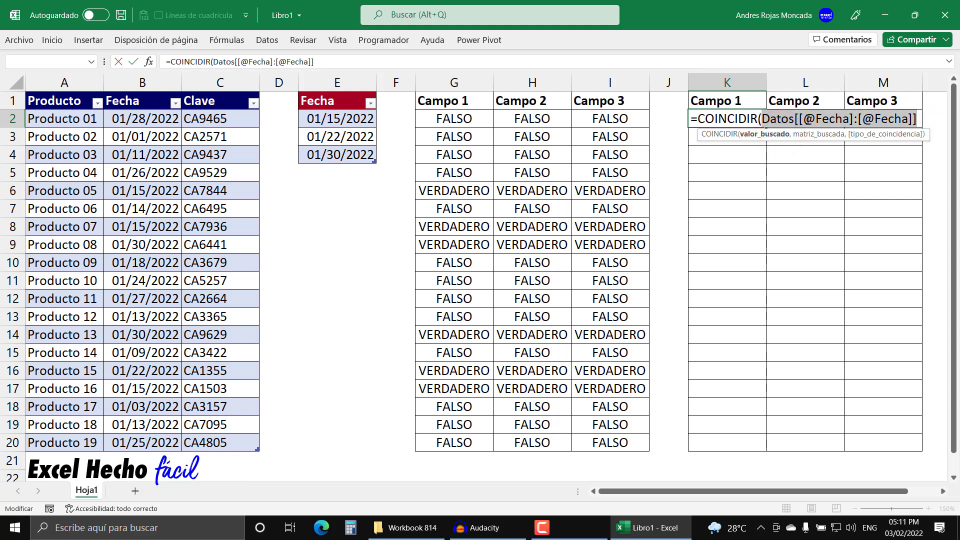
left_click(814, 119)
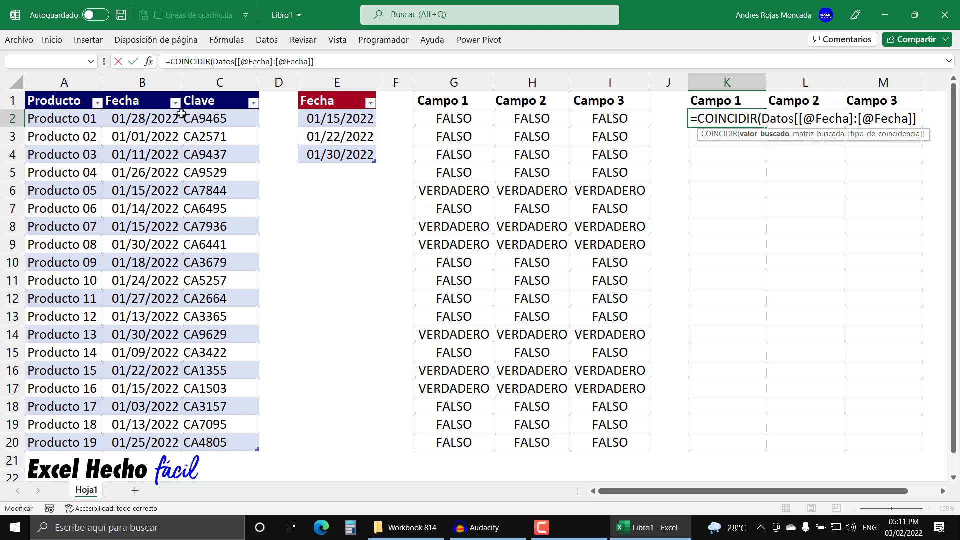
Step: Remove both @ signs so the lookup value reads Datos[[Fecha]:[Fecha]]
left_click(853, 118)
left_click(812, 118)
key("BackSpace")
left_click(862, 119)
key("BackSpace")
Step: Evaluate the Datos[[Fecha]:[Fecha]] argument within the formula, and undo the evaluation
left_click_drag(893, 119, 761, 120)
left_click(756, 134)
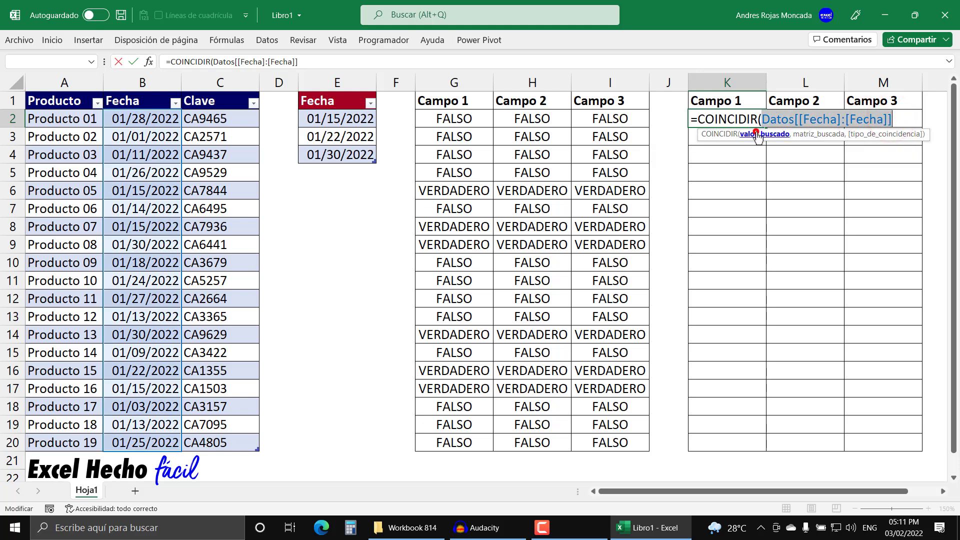
key("F9")
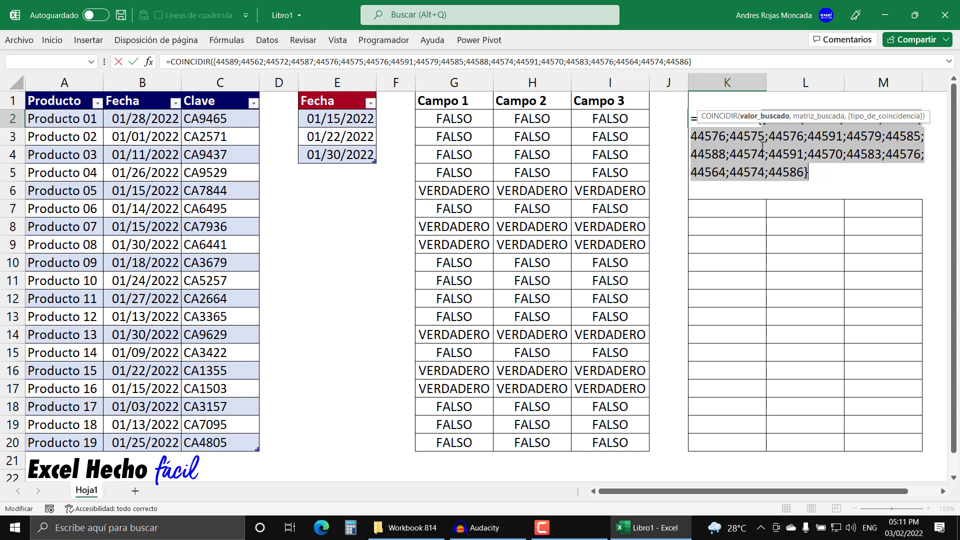
key("ctrl+z")
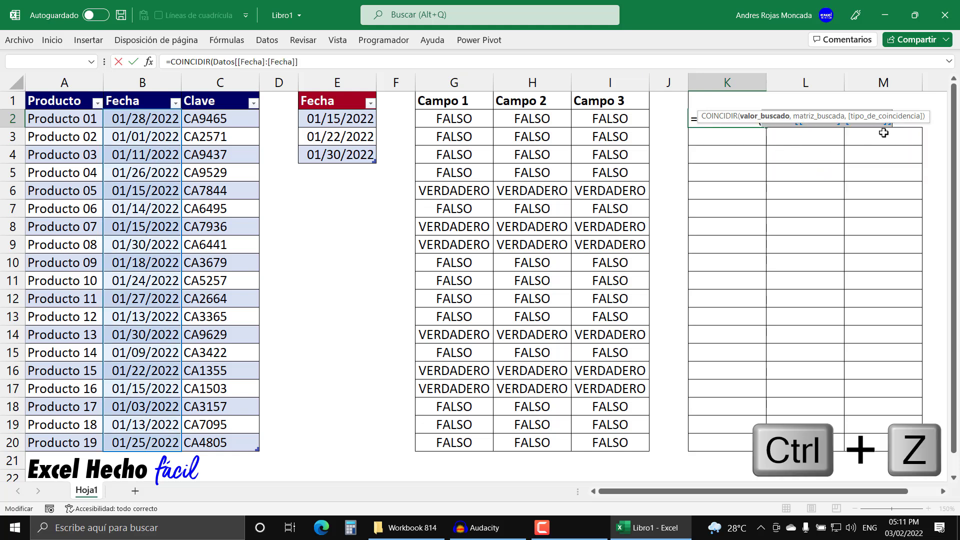
left_click_drag(919, 118, 918, 165)
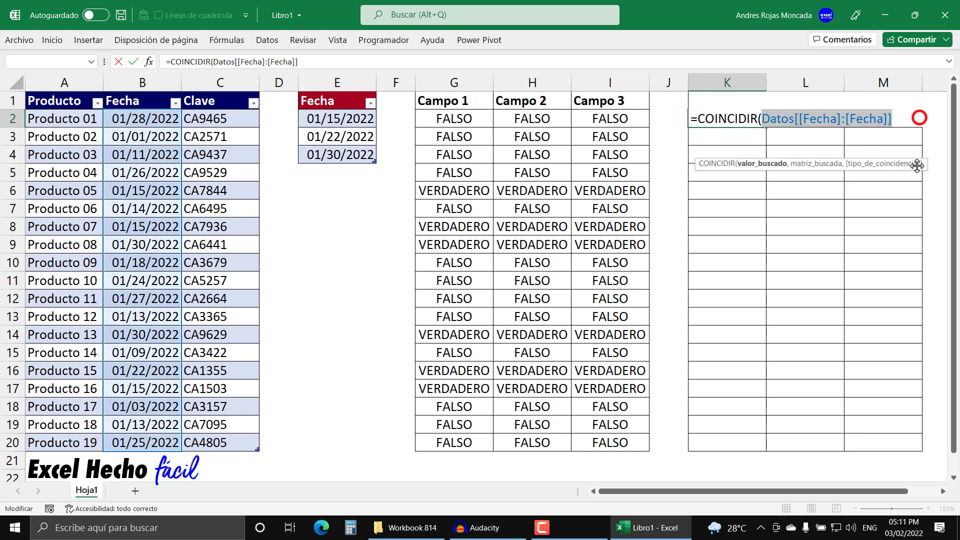
Step: Delete the Datos[[Fecha]:[Fecha]] reference, leaving only =COINCIDIR( in K2
left_click(896, 119)
left_click(803, 119)
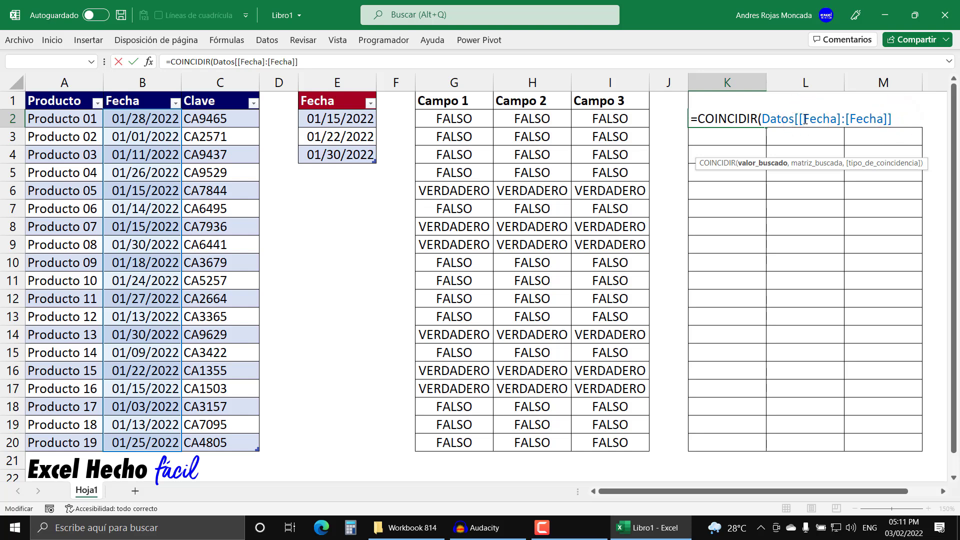
left_click_drag(900, 120, 796, 120)
type("[")
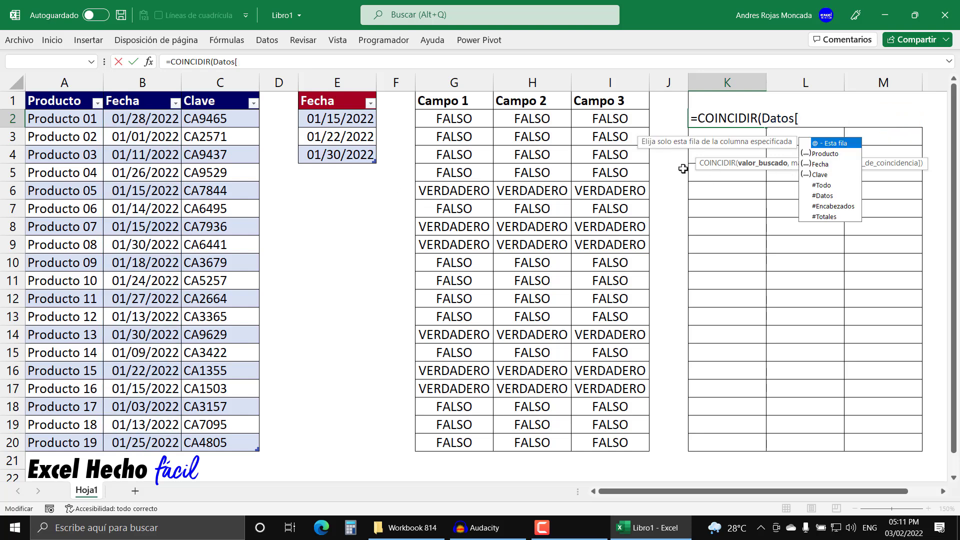
key("BackSpace")
key("BackSpace")
key("BackSpace")
key("BackSpace")
key("BackSpace")
key("BackSpace")
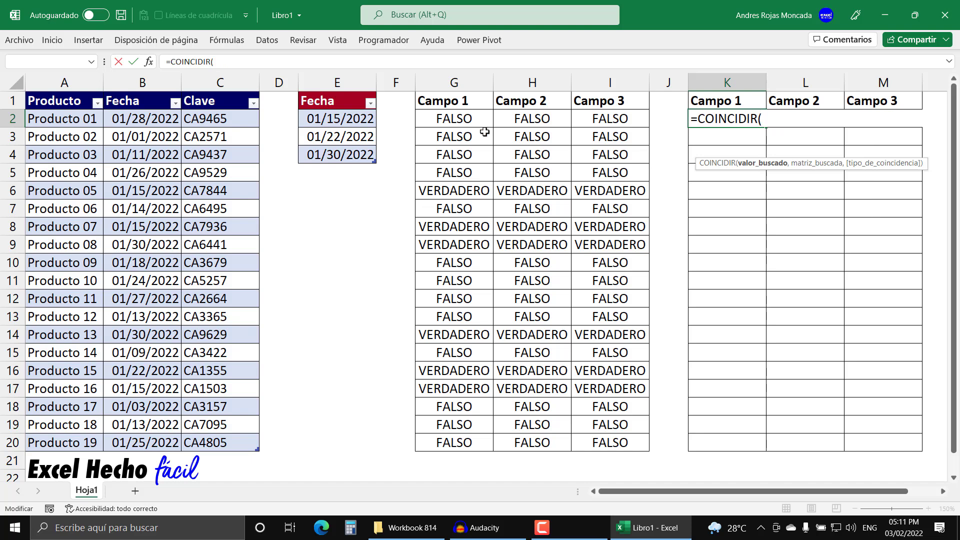
left_click(171, 121)
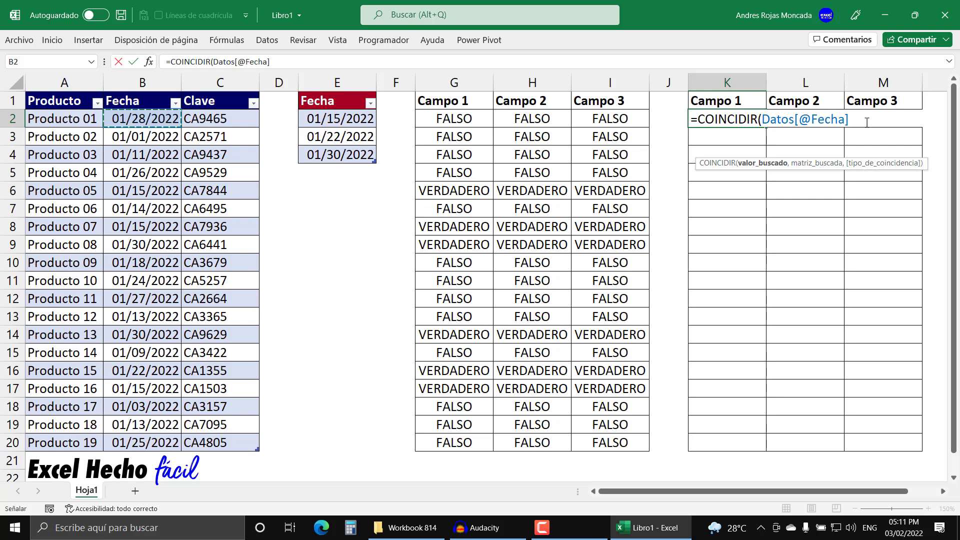
left_click(777, 165)
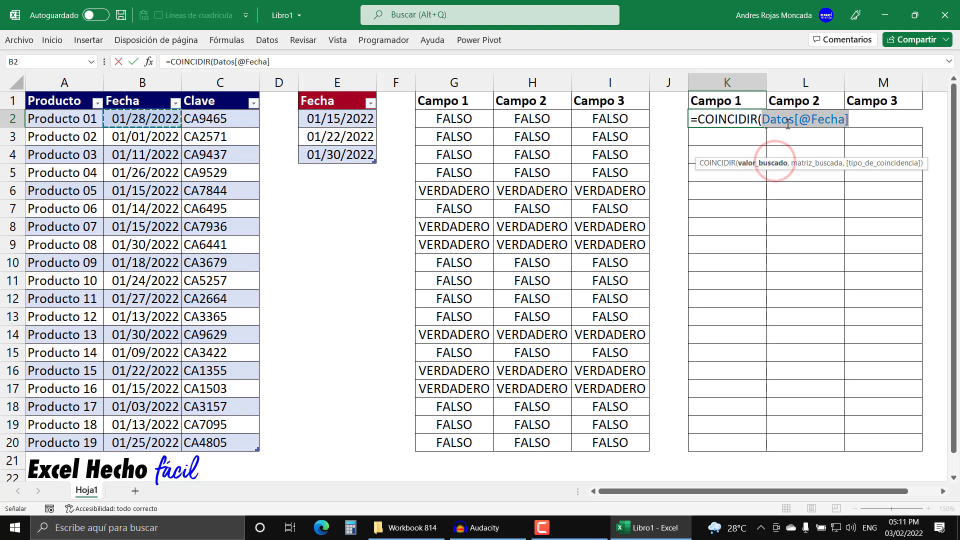
left_click(852, 118)
type(",")
Step: Try the date table column tFechas[Fecha] as the lookup array, and delete that reference
left_click(332, 91)
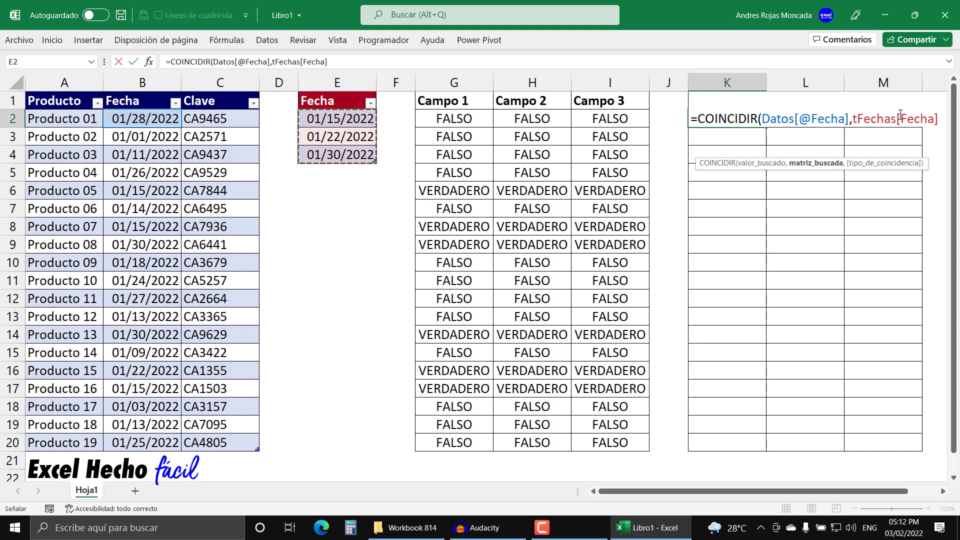
left_click_drag(939, 118, 853, 118)
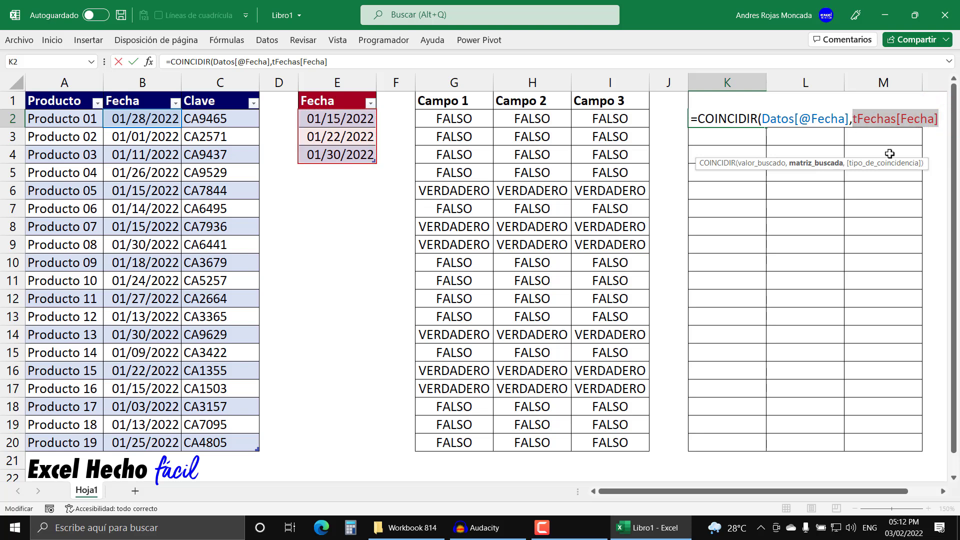
key("BackSpace")
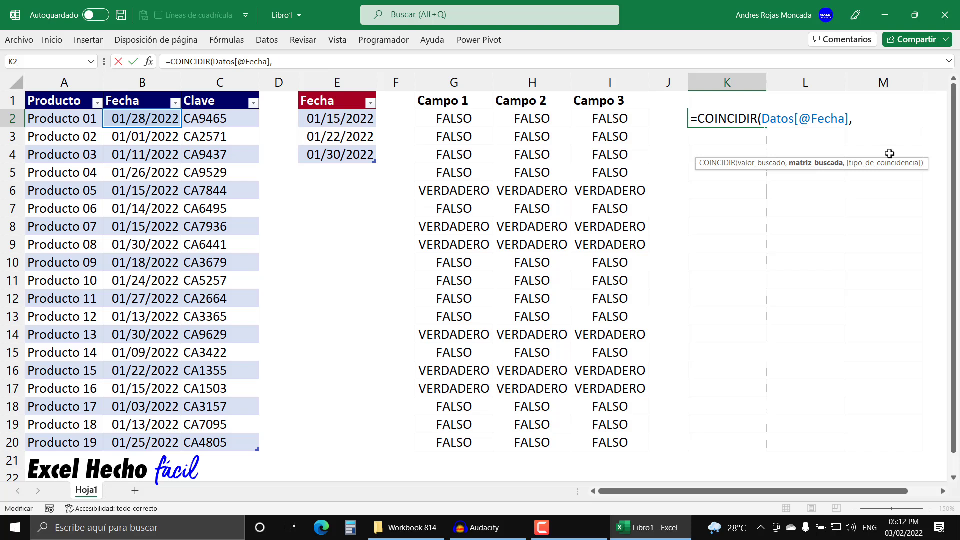
Step: Insert the defined name nFechas as the lookup array of COINCIDIR
key("F3")
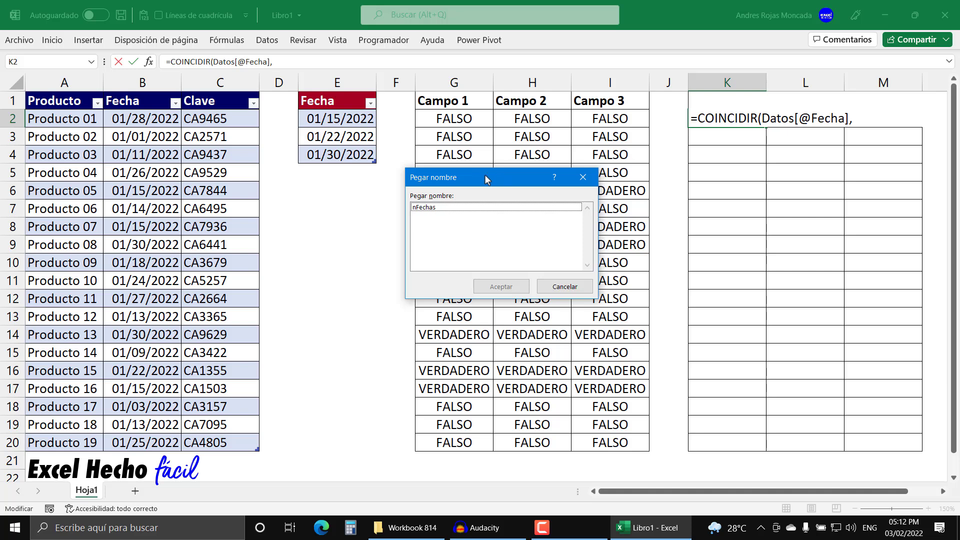
left_click(435, 209)
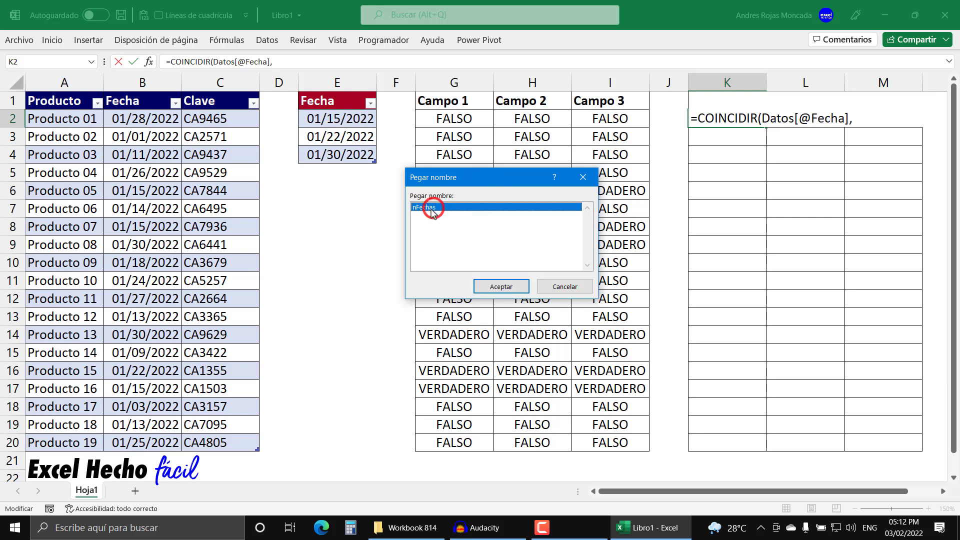
left_click(500, 286)
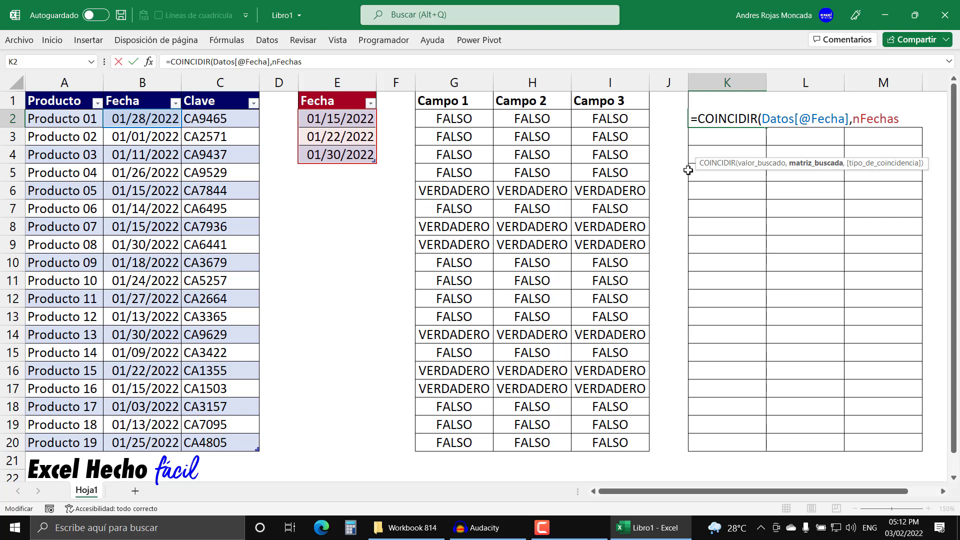
type(",")
double_click(894, 154)
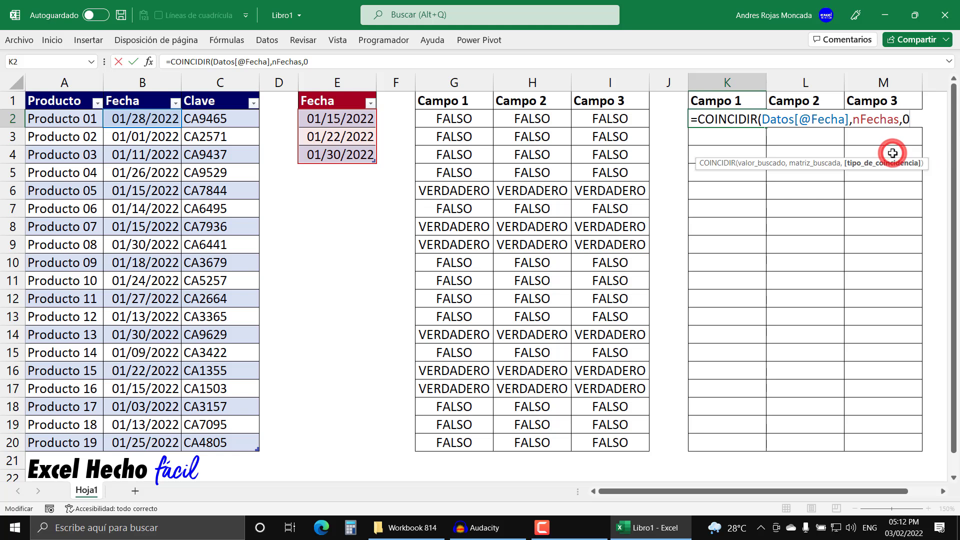
key("BackSpace")
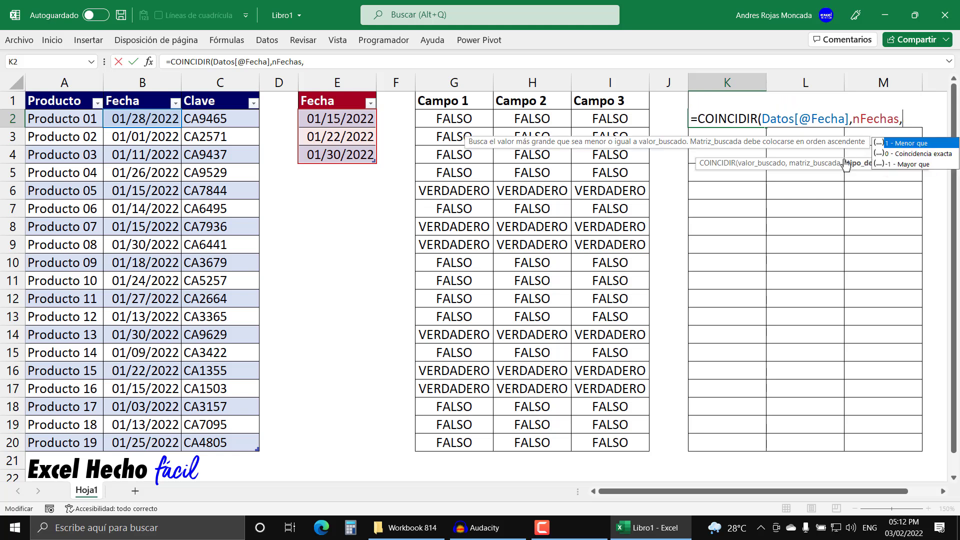
left_click_drag(835, 168, 823, 188)
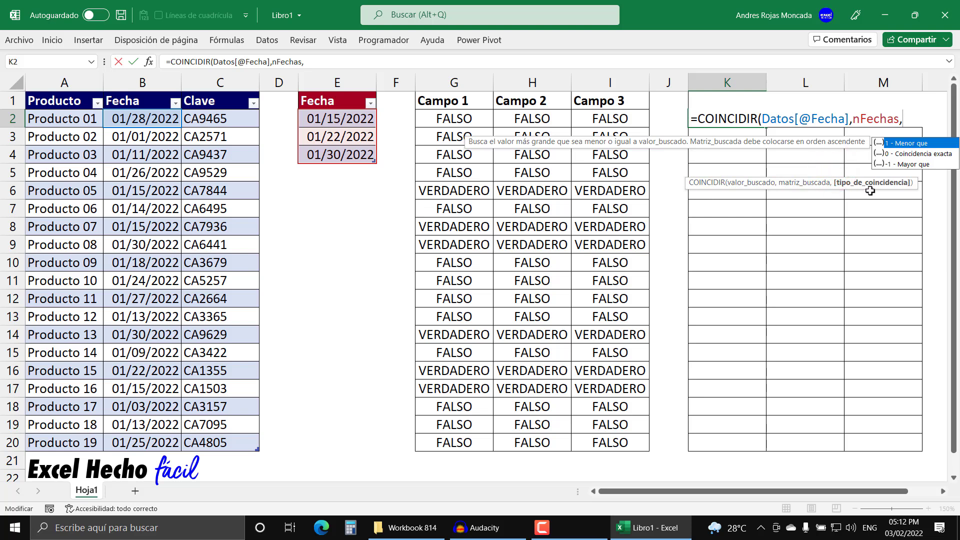
double_click(898, 154)
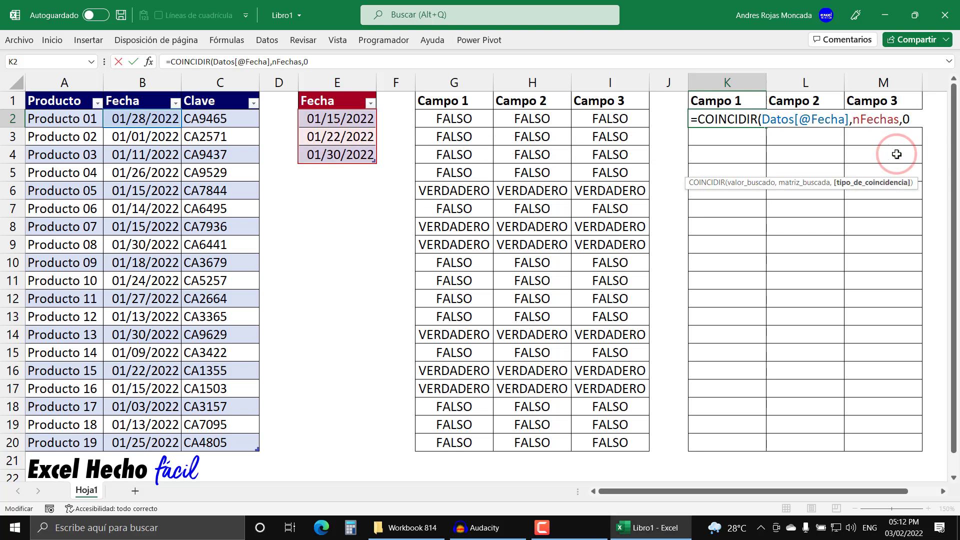
type(")")
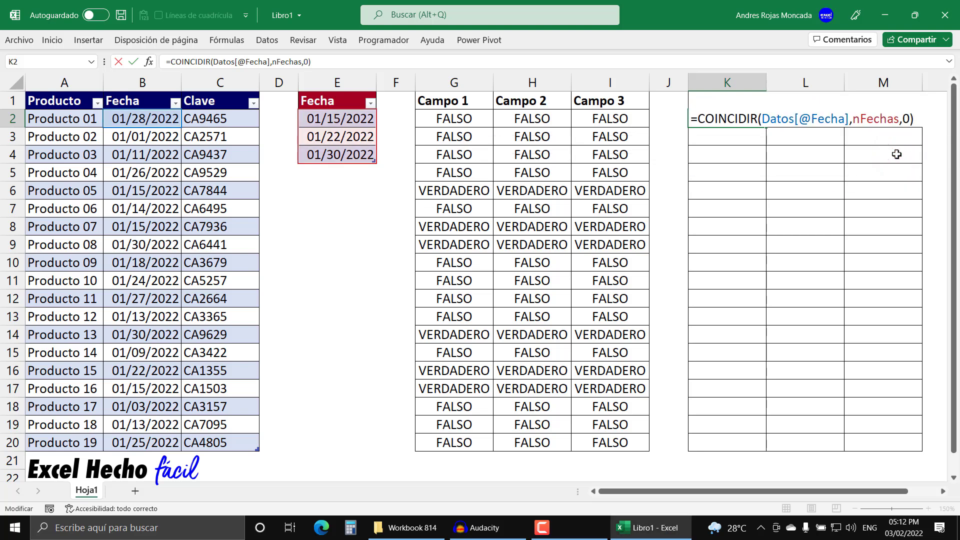
Step: Enter the COINCIDIR formula in K2 and fill it across Campo 1 to Campo 3 through row 20
key("Return")
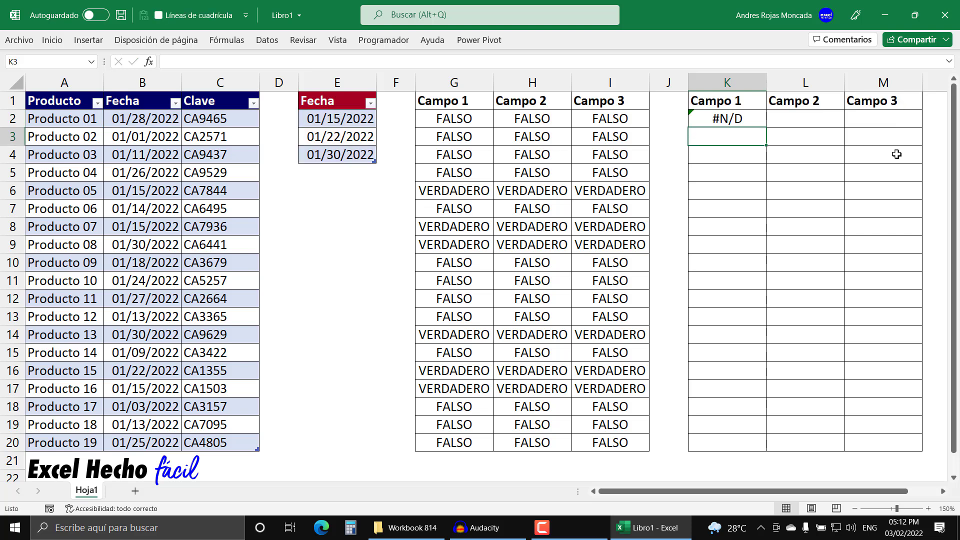
left_click(737, 118)
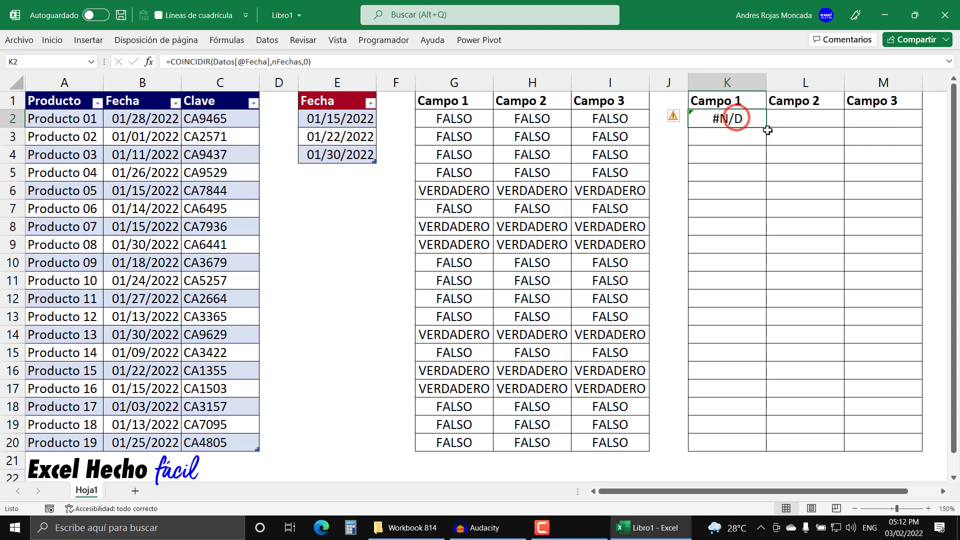
left_click_drag(769, 129, 898, 449)
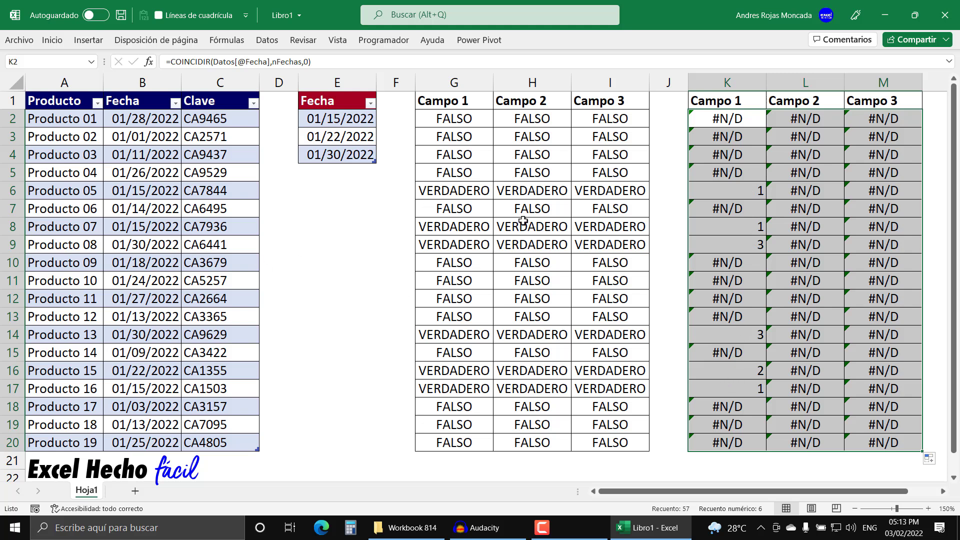
Step: Inspect the copied formula in L2 to check which table column it references
left_click(811, 122)
key("F2")
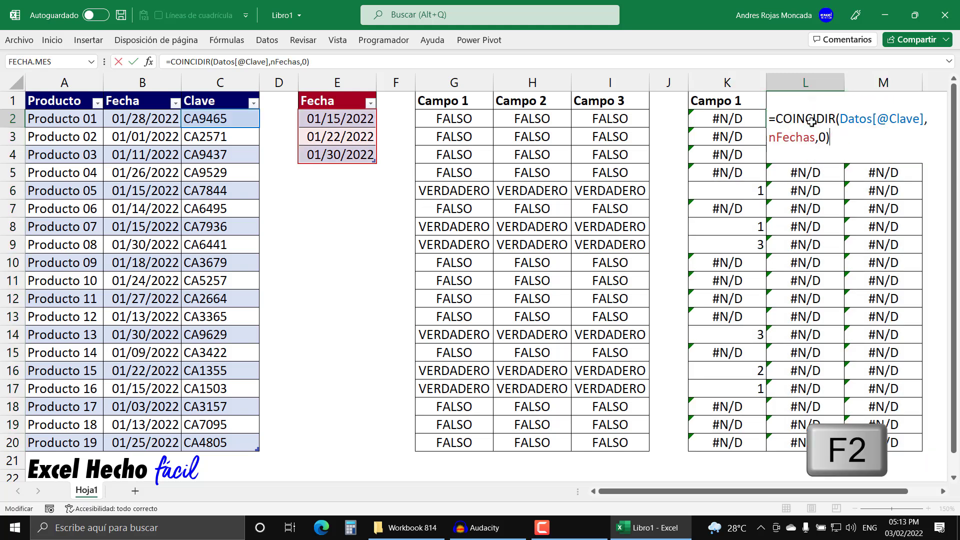
key("Escape")
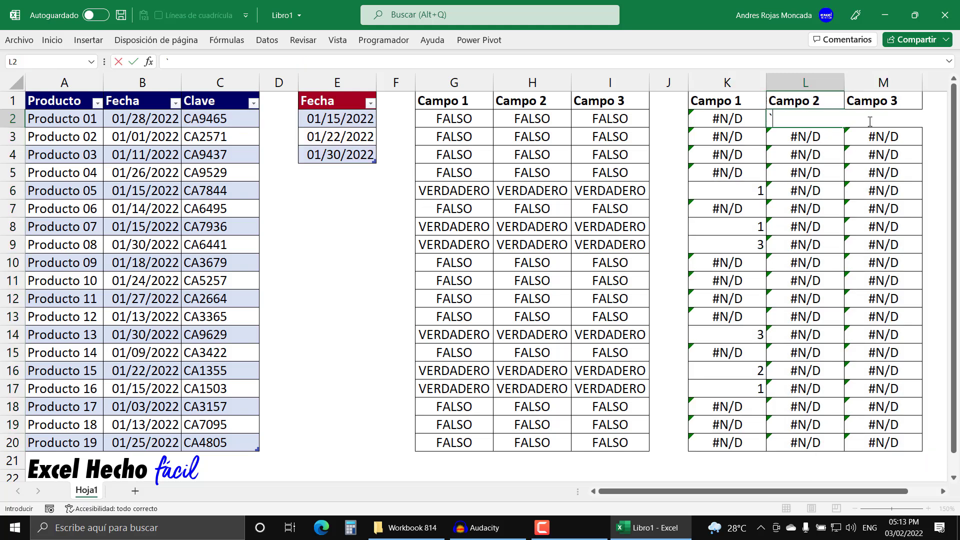
left_click(732, 125)
key("F2")
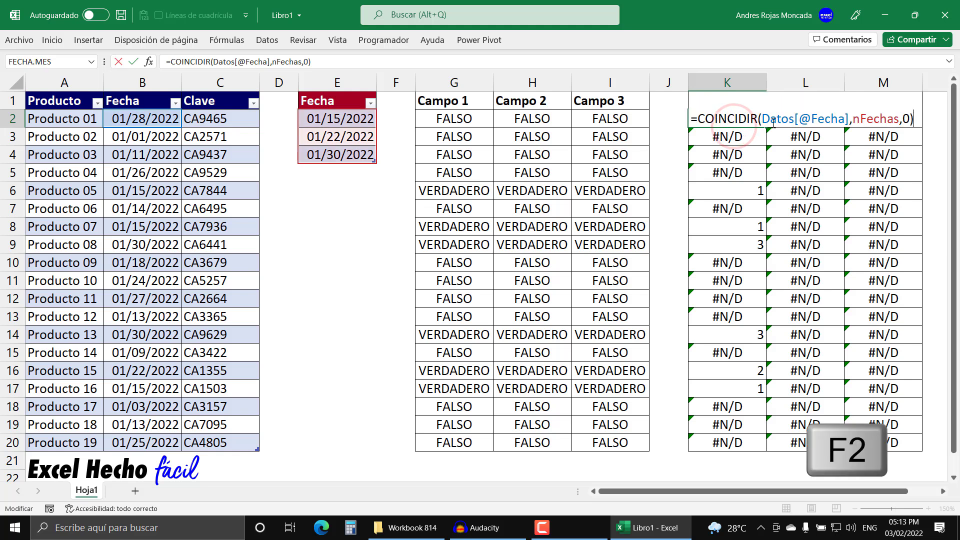
left_click_drag(796, 118, 849, 118)
key("ctrl+c")
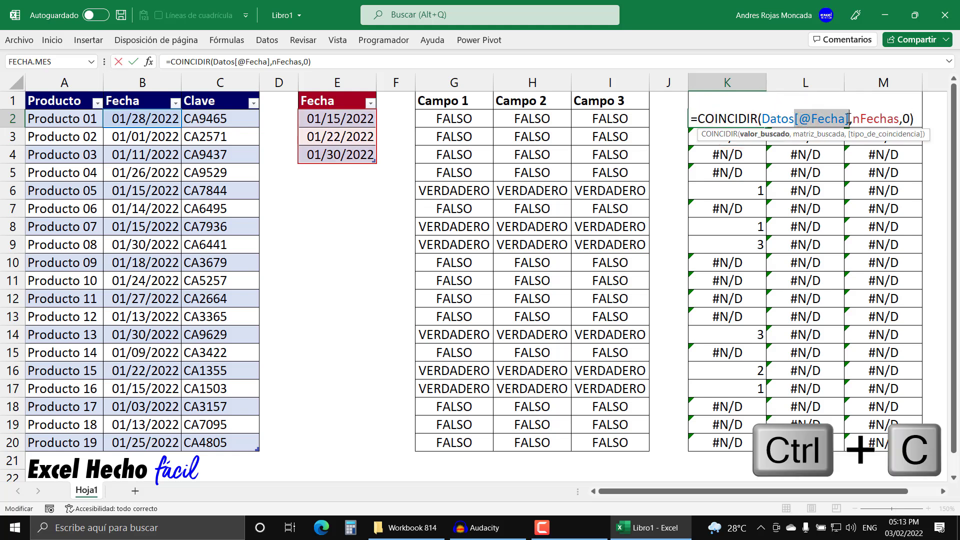
left_click(795, 119)
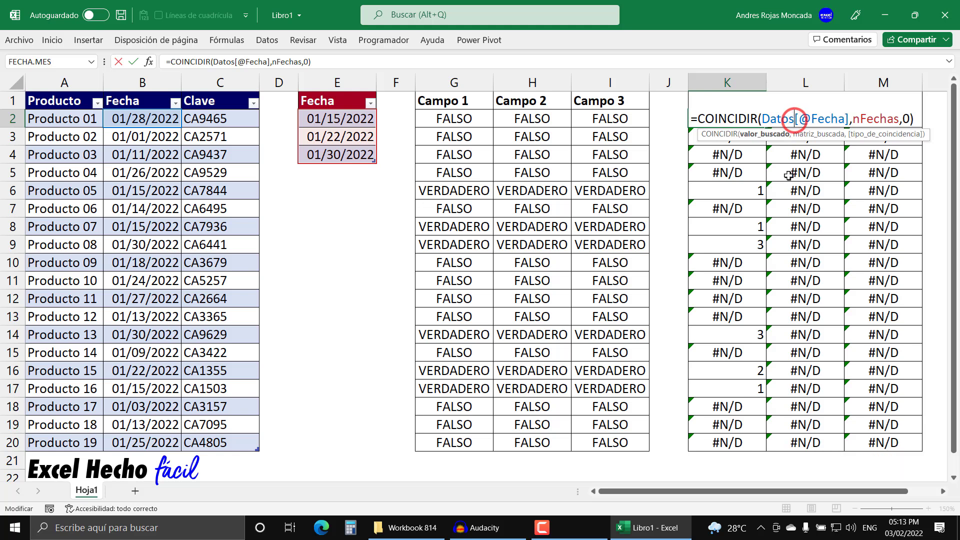
type("[")
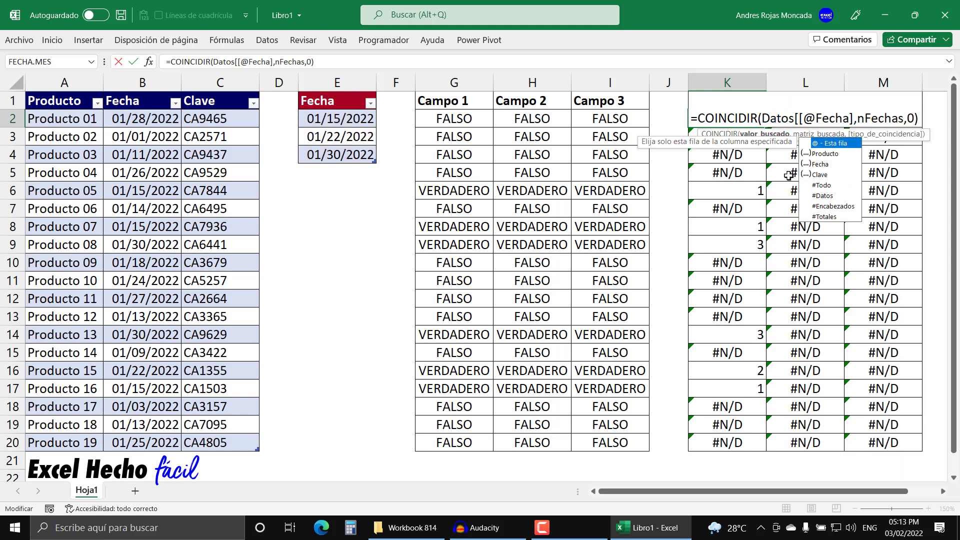
left_click(853, 118)
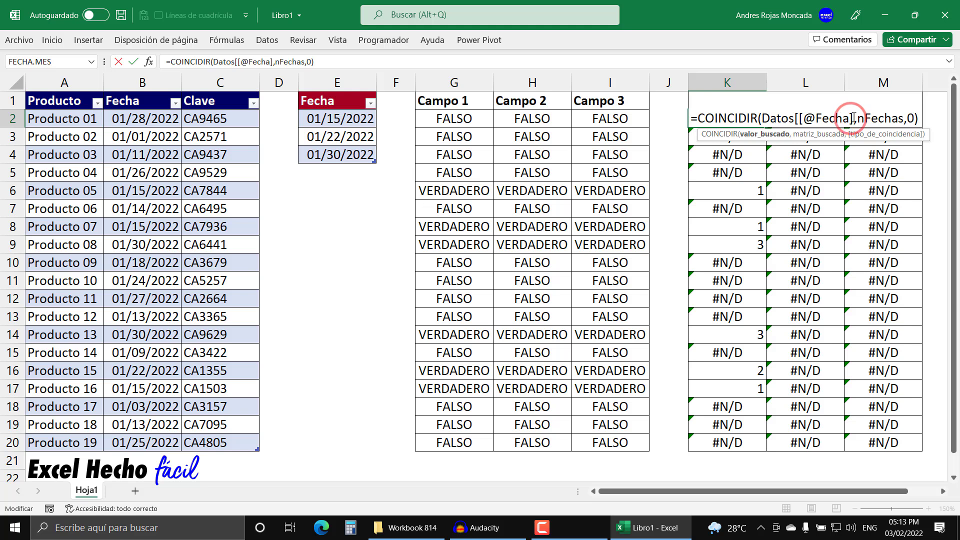
type(":")
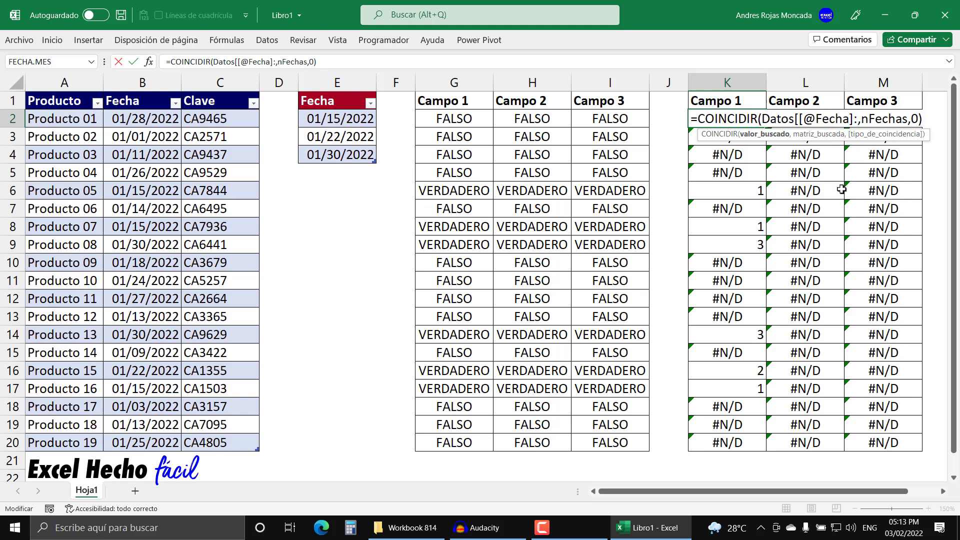
key("ctrl+v")
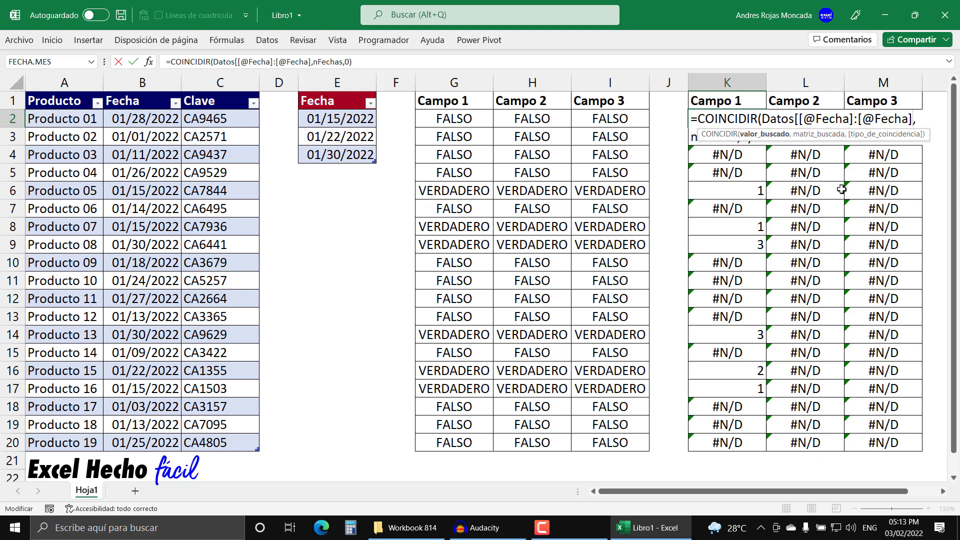
type("]")
left_click(819, 140)
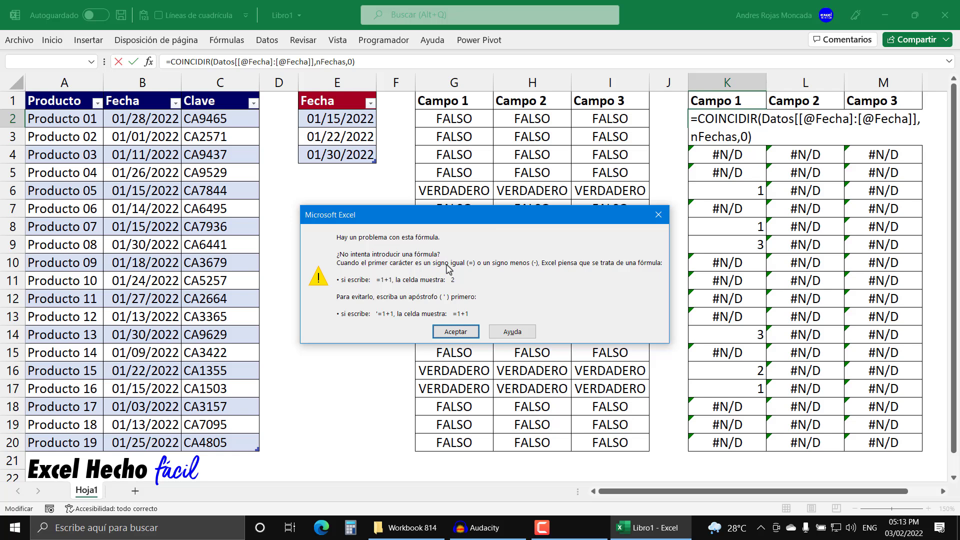
key("Return")
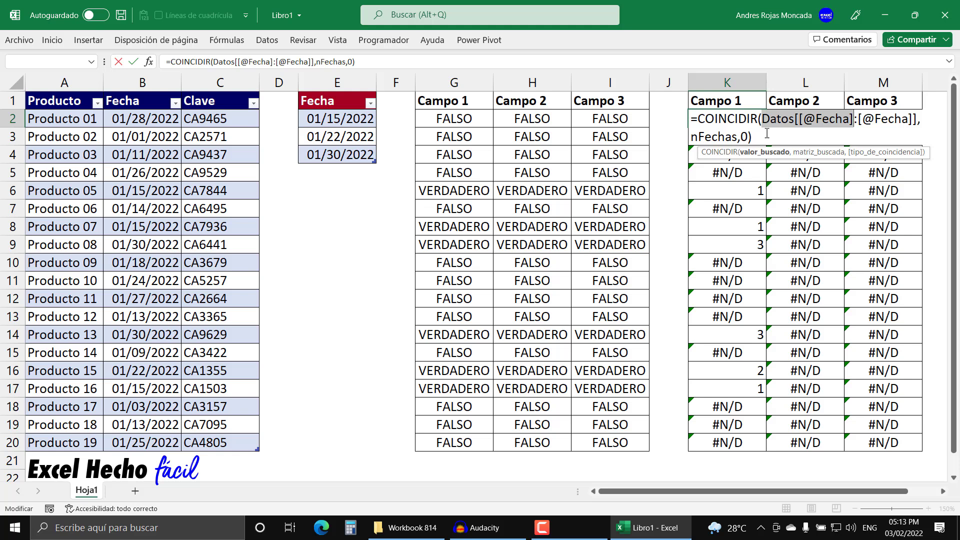
Step: Abandon the formula edit and clear the COINCIDIR formulas from K2:M20
key("ctrl+Return")
left_click_drag(749, 118, 868, 121)
scroll(869, 121, "up", 6)
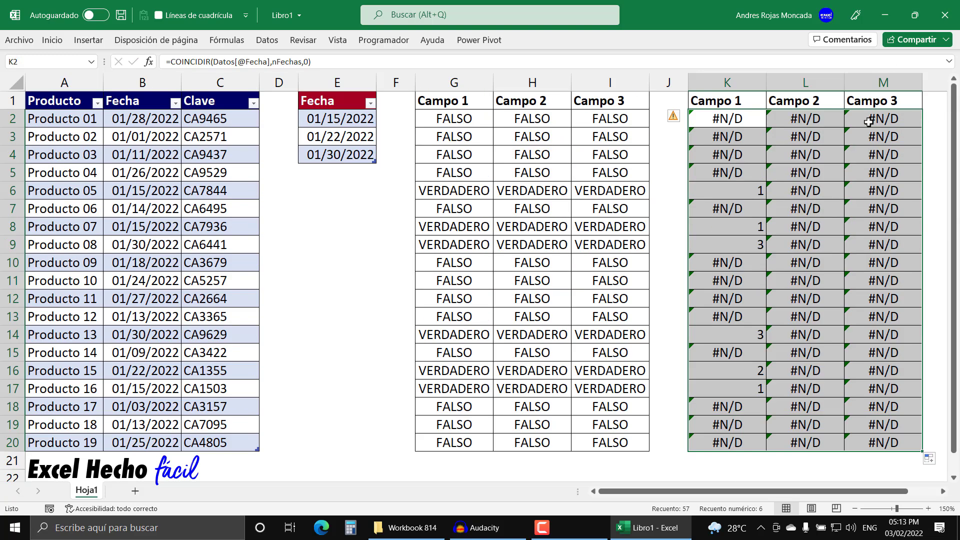
key("Delete")
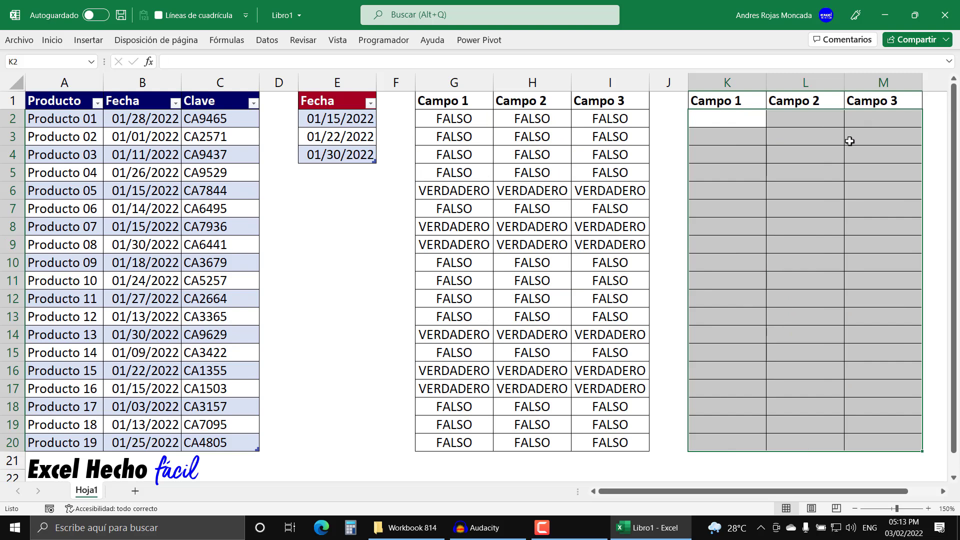
Step: Start a COINCIDIR formula in K2 with the column-locked reference $B2 as the lookup value
left_click(746, 115)
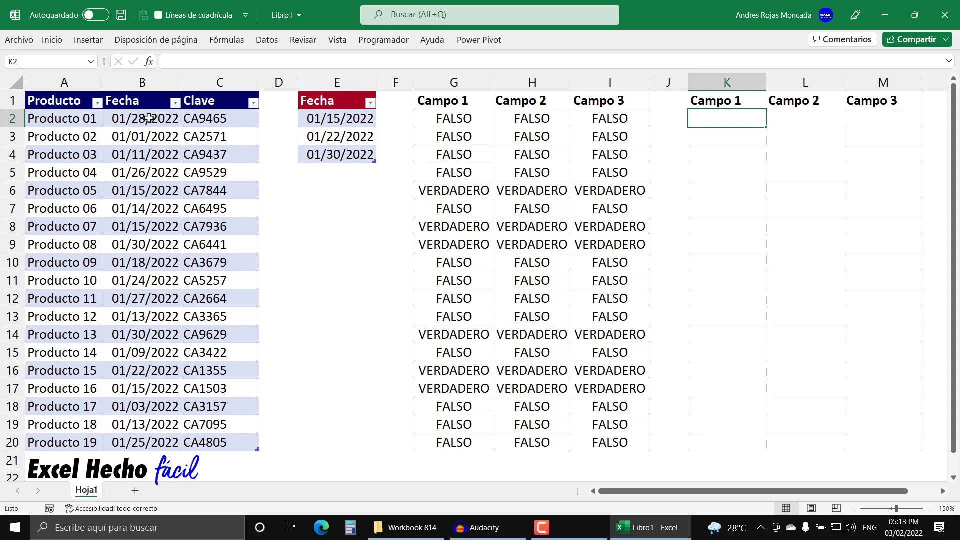
type("=")
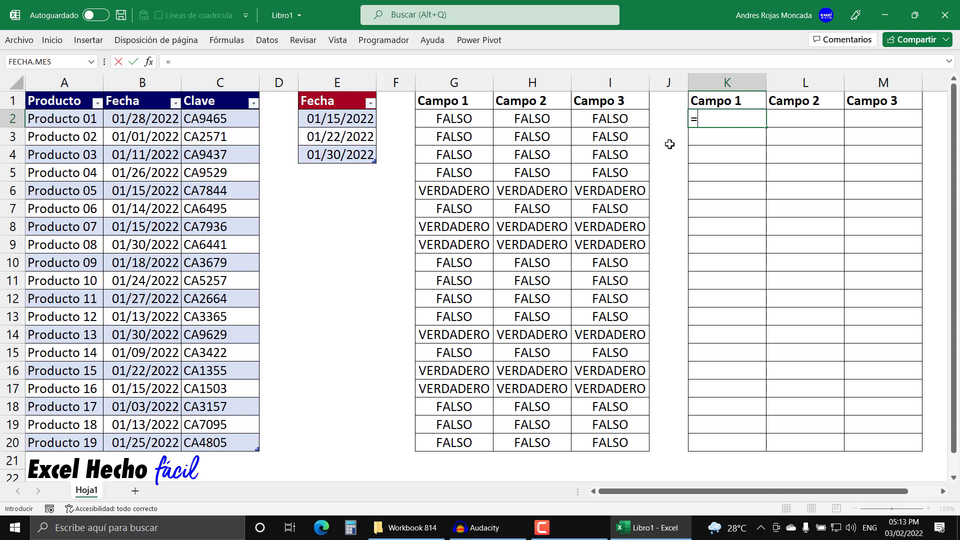
type("COINCIDIR(")
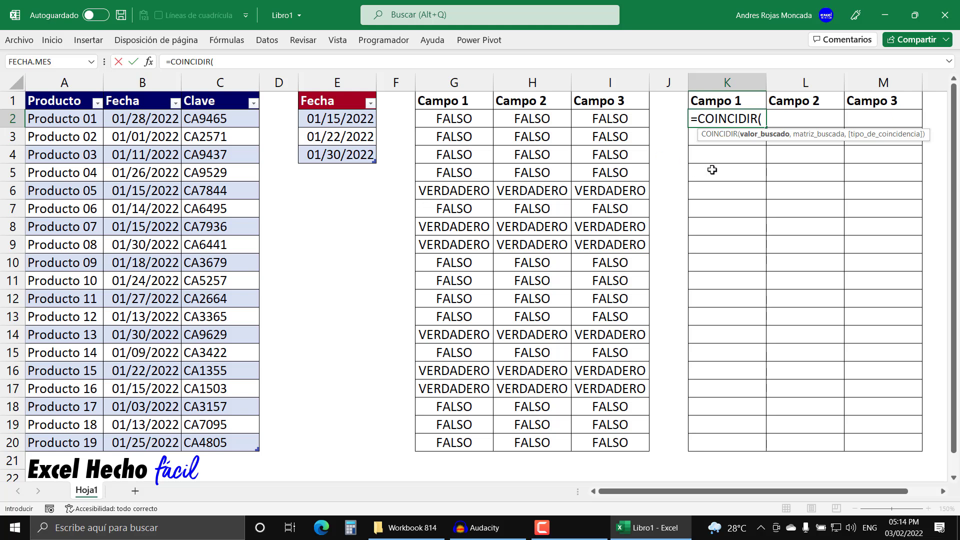
type("B2")
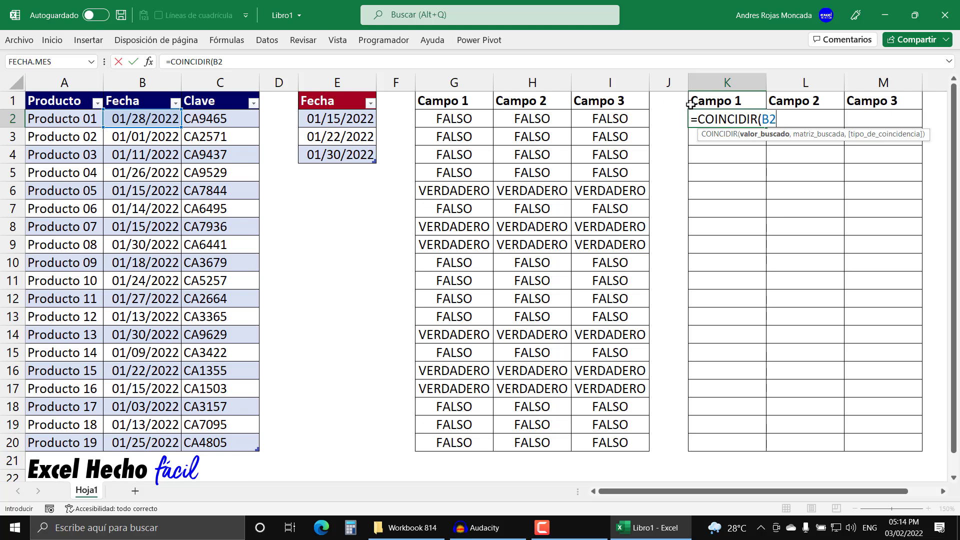
left_click(763, 118)
type("$B2")
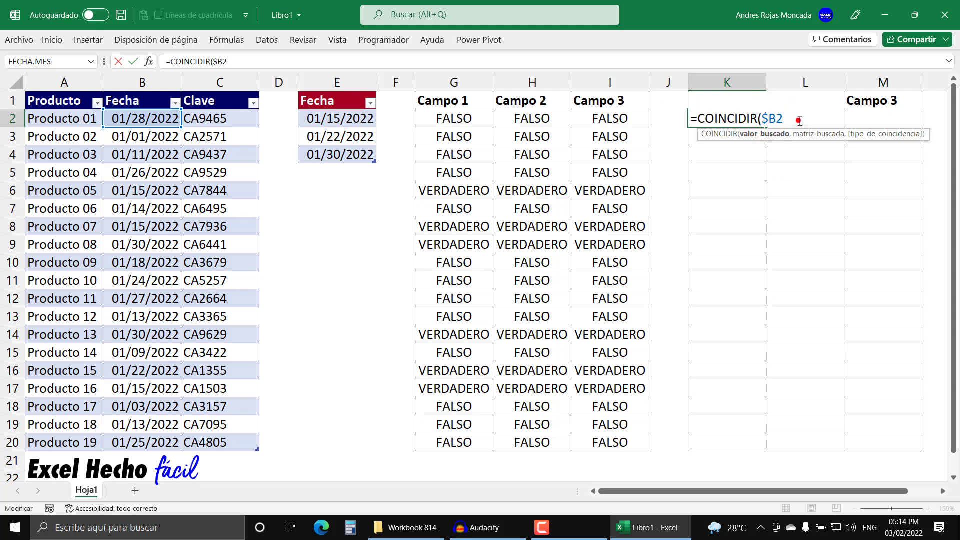
type(",")
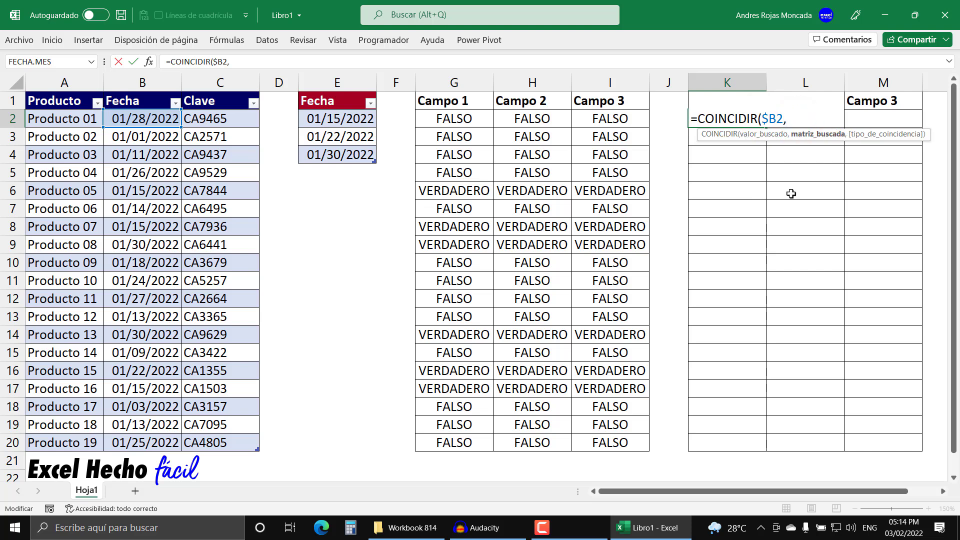
Step: Insert the defined name nFechas as the lookup array and check the formula's first two arguments
left_click(778, 118)
key("F3")
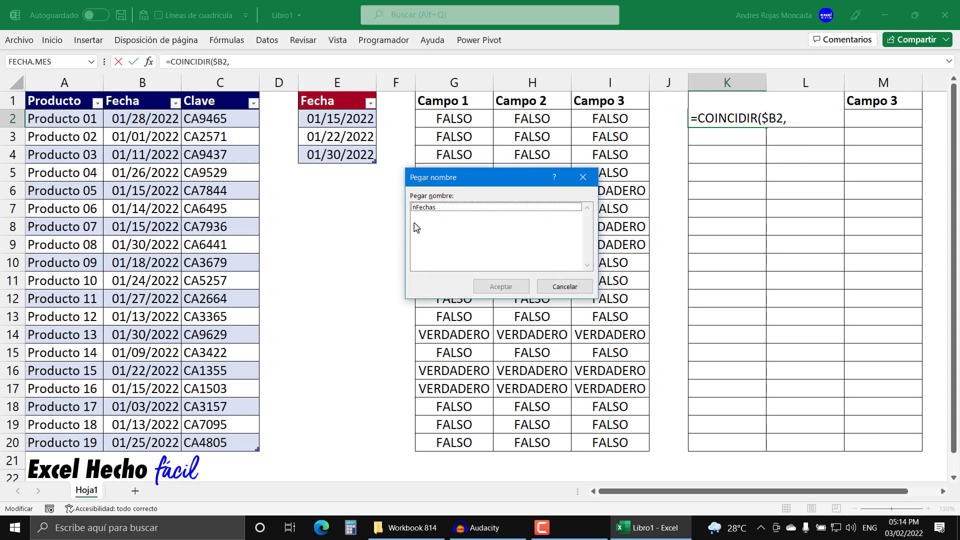
left_click(429, 210)
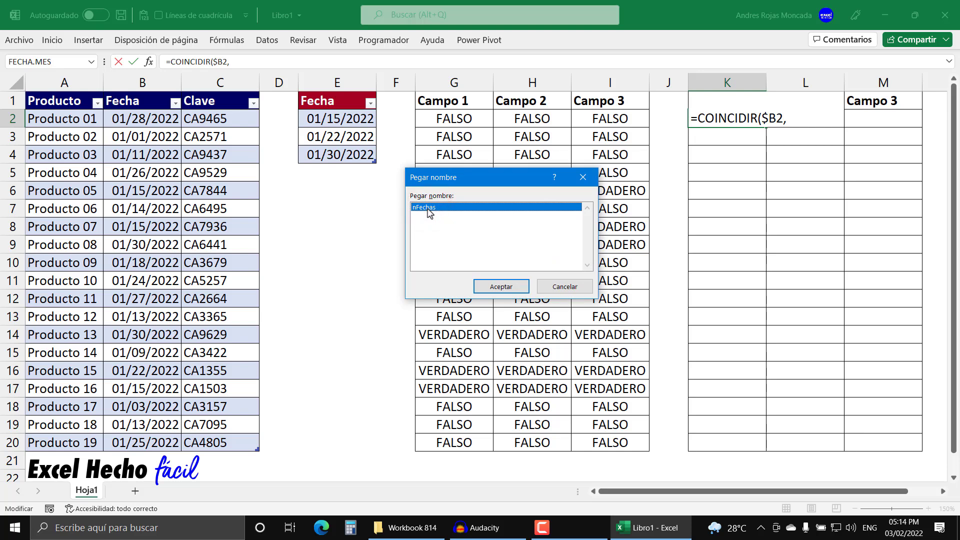
left_click(487, 286)
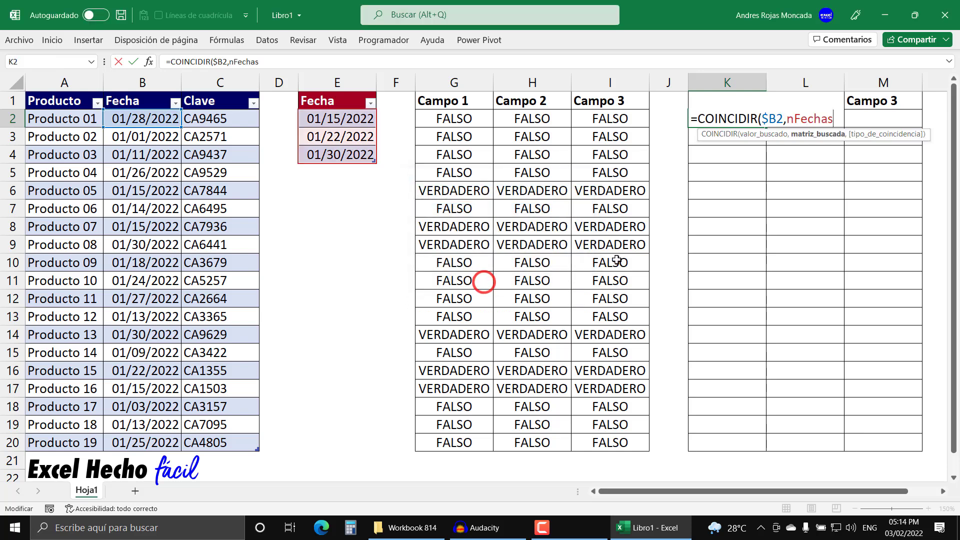
left_click(764, 134)
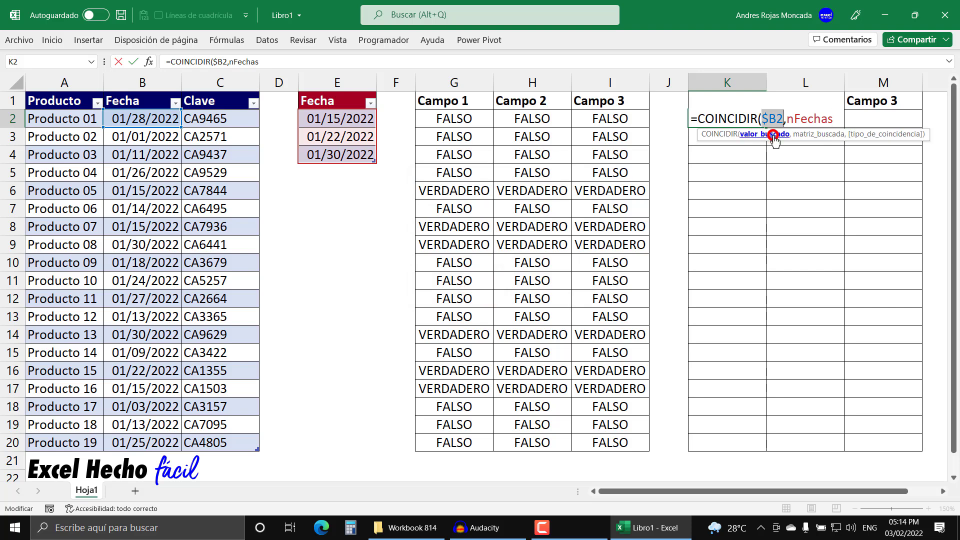
left_click(816, 135)
left_click(839, 120)
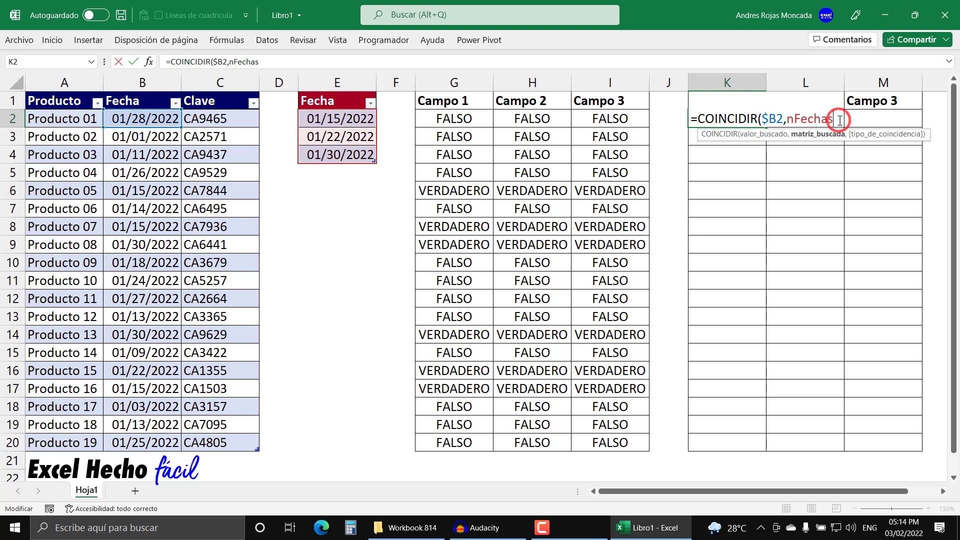
Step: Complete the formula as =COINCIDIR($B2,nFechas,0) with an exact match and fill it across K2:M20
type(",")
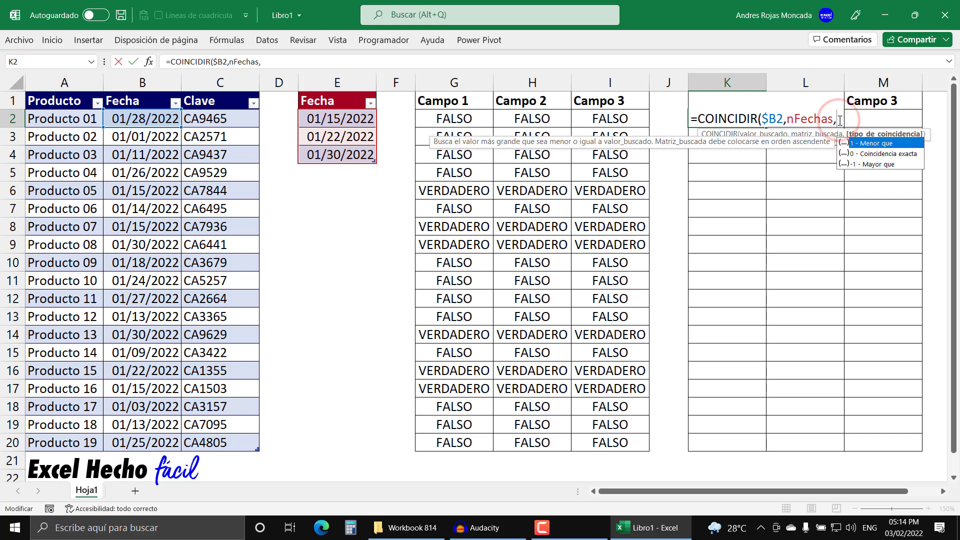
double_click(862, 153)
type(")")
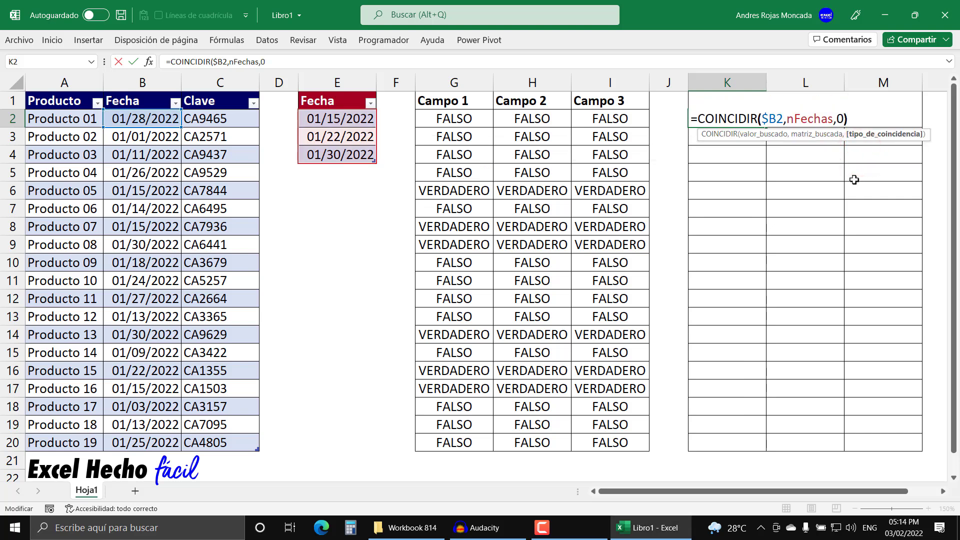
key("Return")
left_click(754, 115)
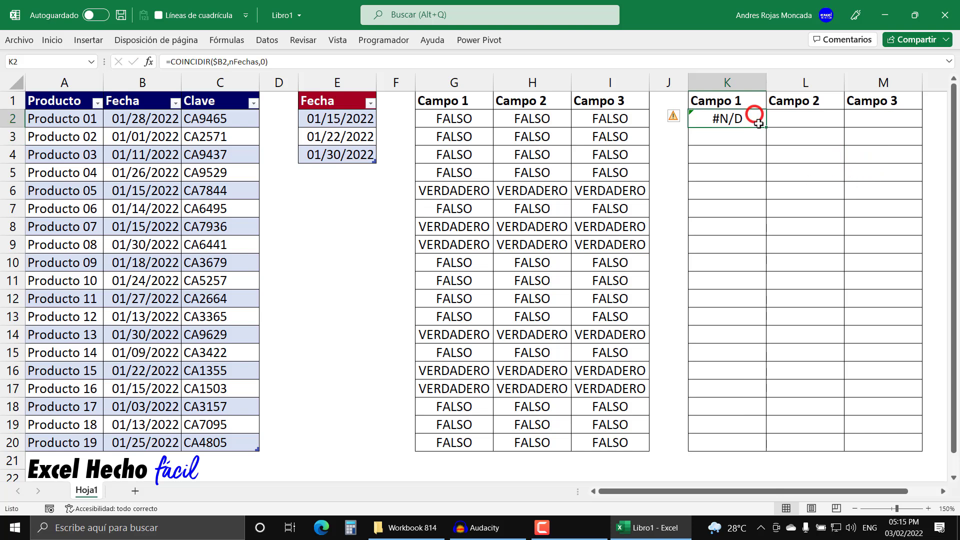
left_click_drag(766, 127, 926, 448)
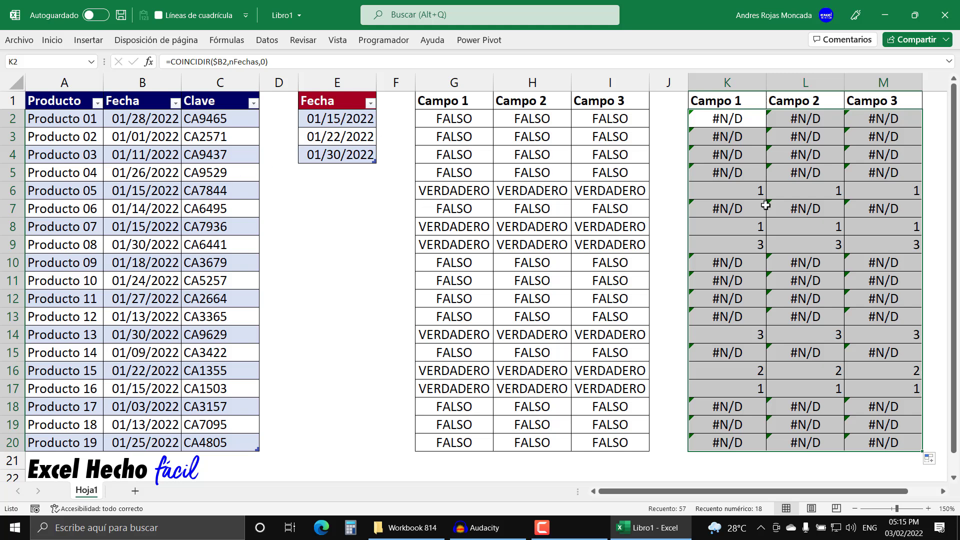
Step: Compare the match positions in the K6:M6 and K8:M8 rows and the date in B9 with the date table
mouse_move(738, 225)
left_mouse_down()
mouse_move(830, 244)
mouse_move(885, 223)
left_mouse_up()
left_click_drag(760, 191, 895, 195)
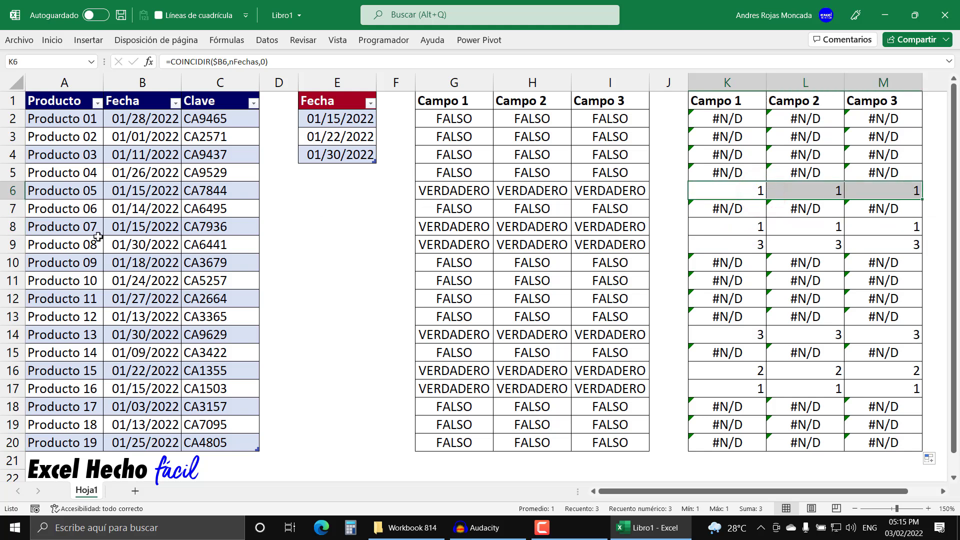
left_click(128, 245)
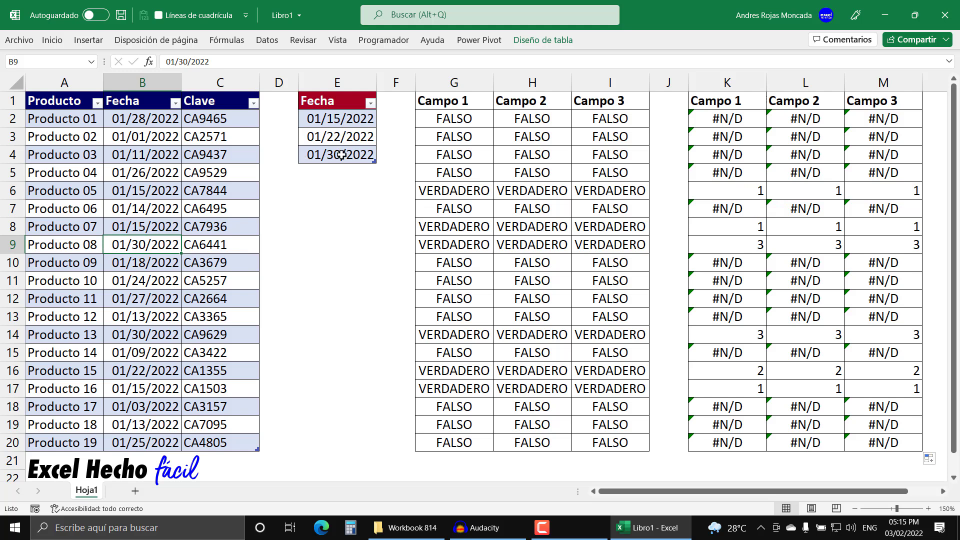
left_click(338, 91)
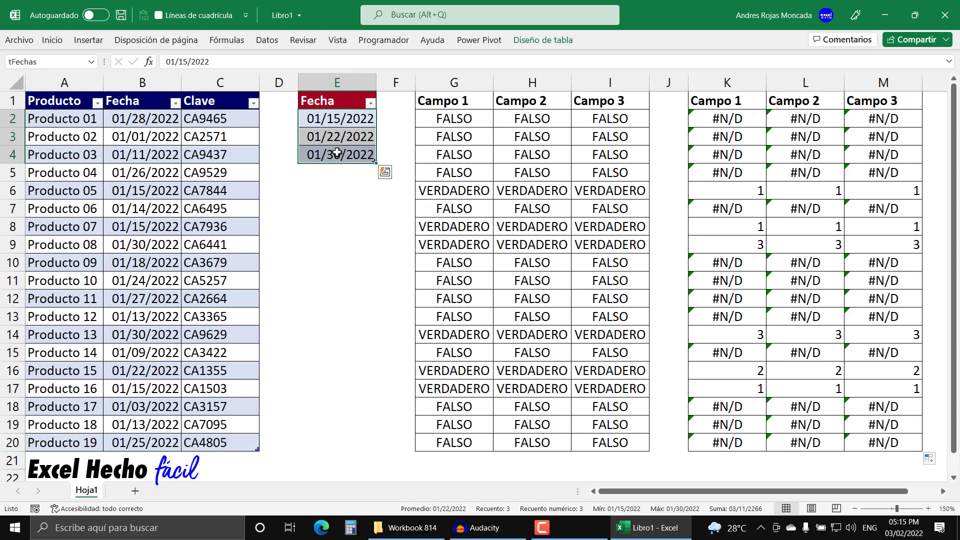
left_click(337, 153)
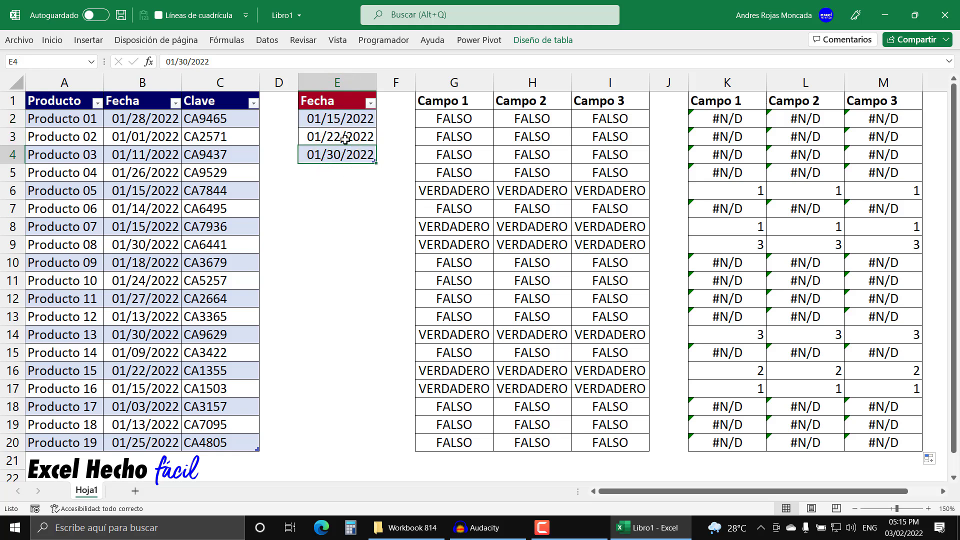
Step: Wrap the match formula in K2 as =ESNUMERO(COINCIDIR($B2,nFechas,0)) and fill it across K2:M20
left_click_drag(746, 244, 903, 247)
left_click(747, 123)
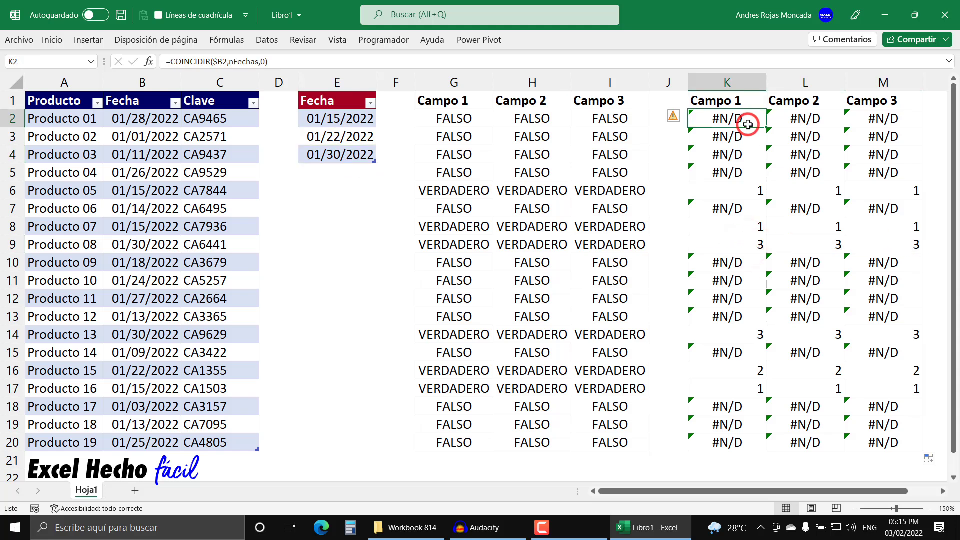
key("F2")
left_click(694, 118)
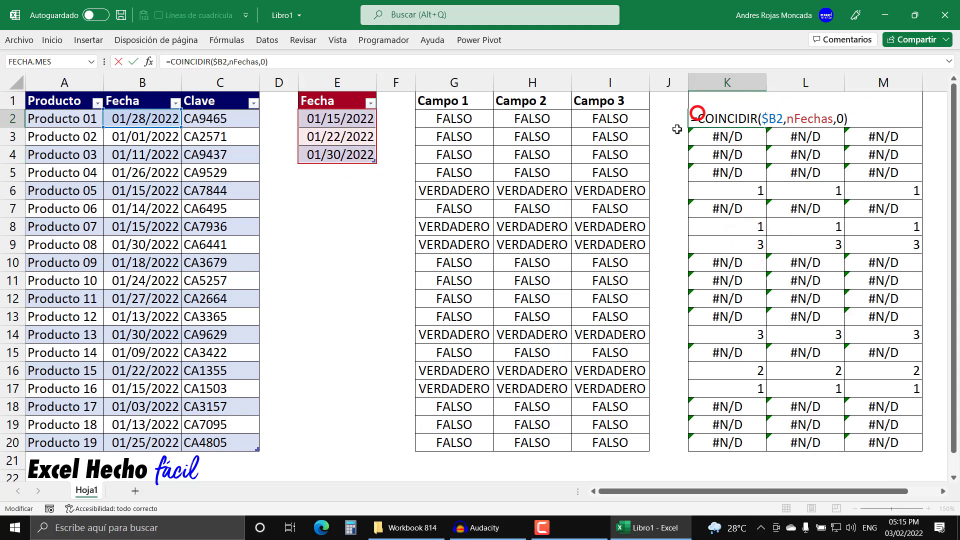
type("ESNUMERO(")
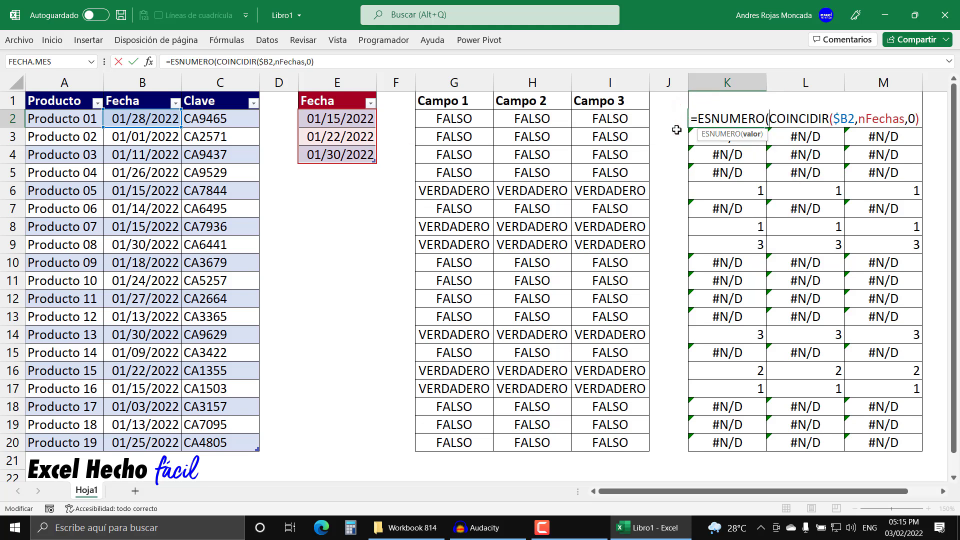
key("shift+End")
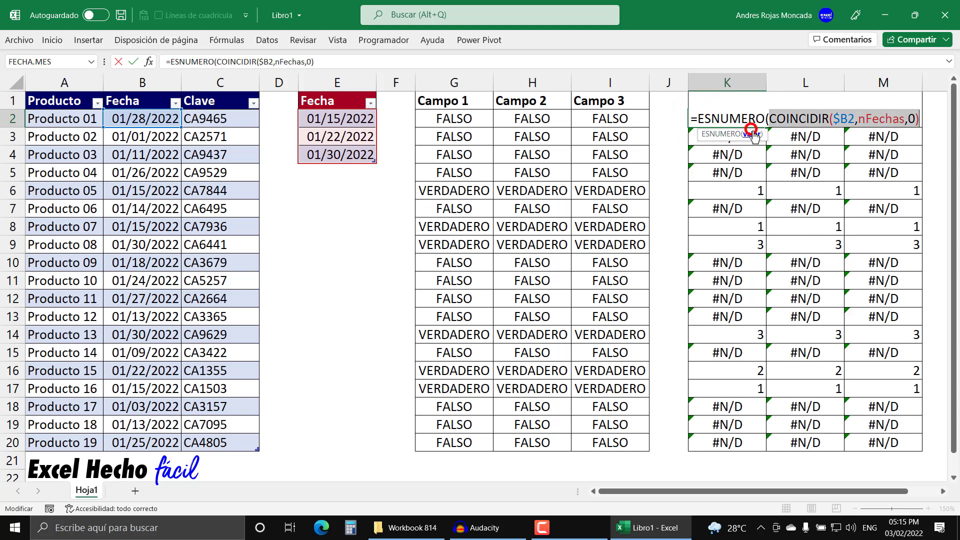
left_click(922, 119)
type(")")
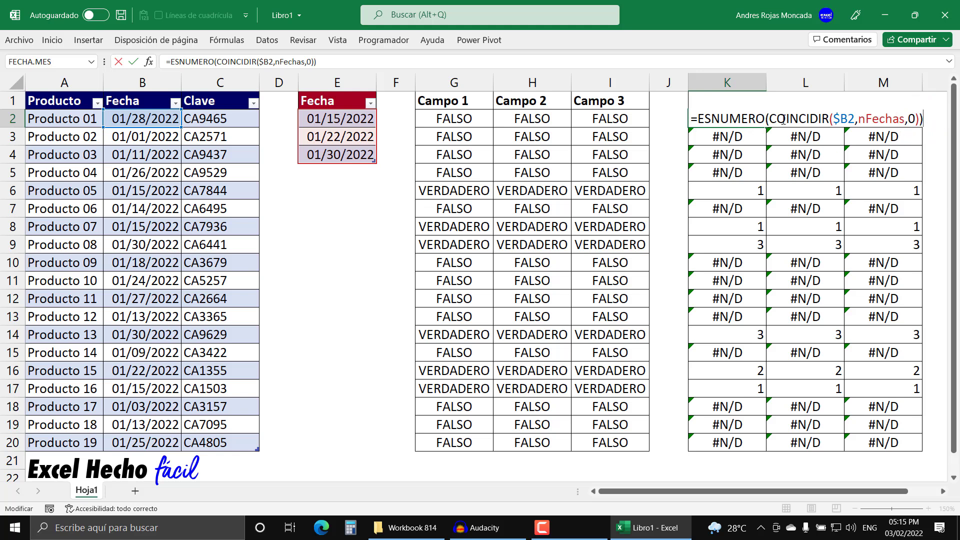
left_click_drag(769, 120, 920, 120)
left_click(922, 119)
key("Return")
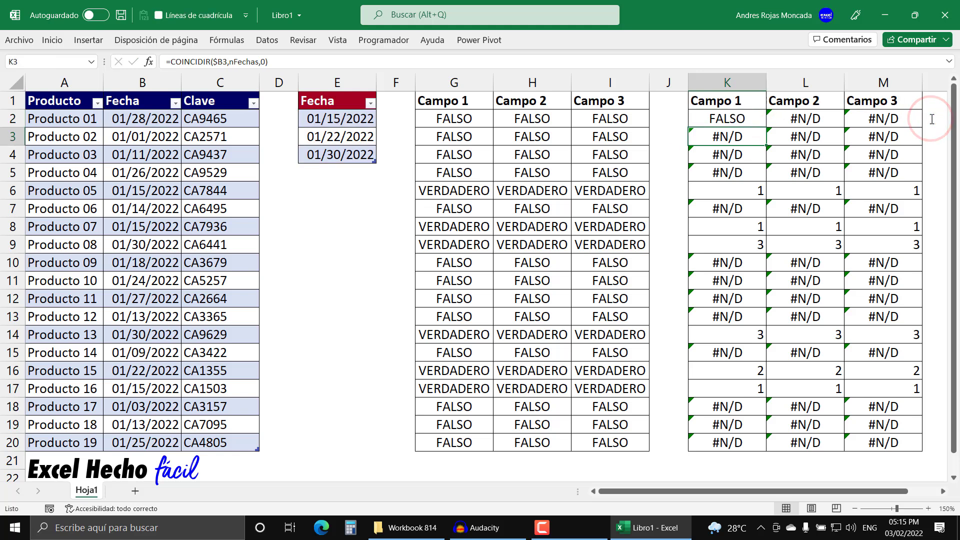
left_click(742, 118)
left_click_drag(766, 127, 906, 453)
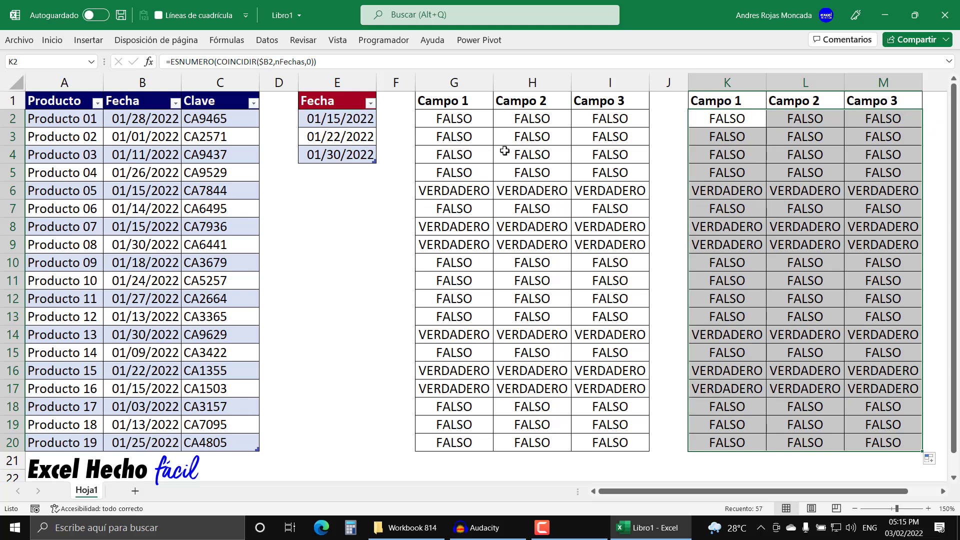
Step: Compare the O formula in G2 with the ESNUMERO and COINCIDIR formula in K2, checking how each refers to the listed dates
left_click(480, 126)
key("F2")
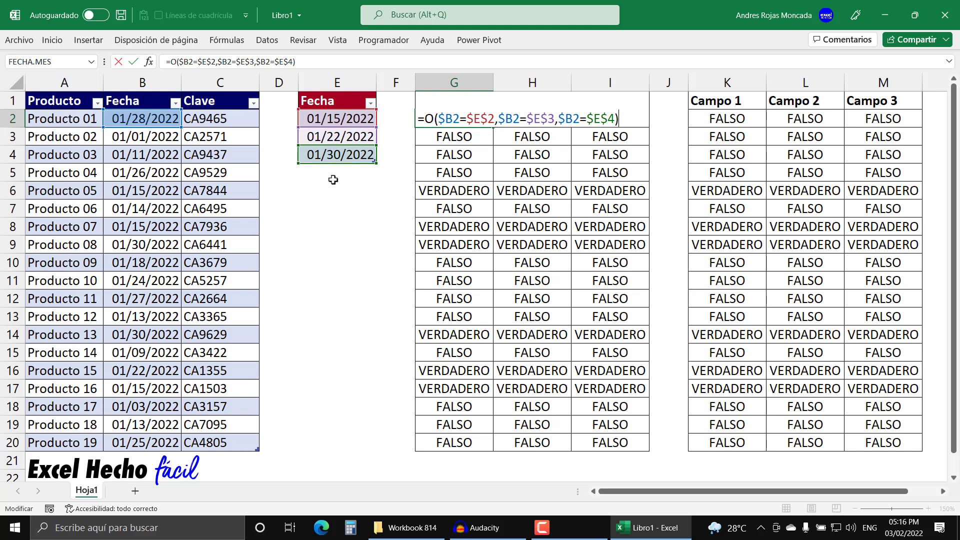
left_click(618, 118)
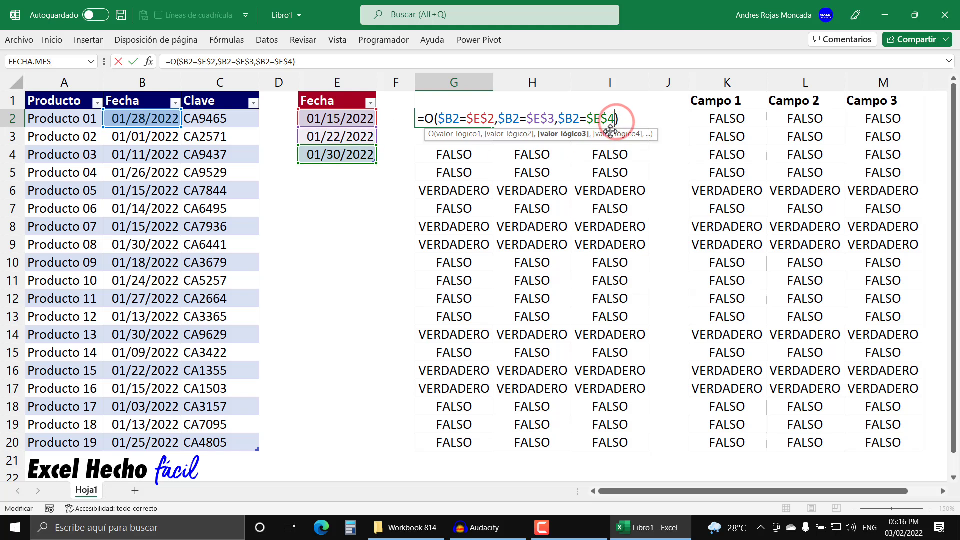
key("Escape")
left_click(718, 118)
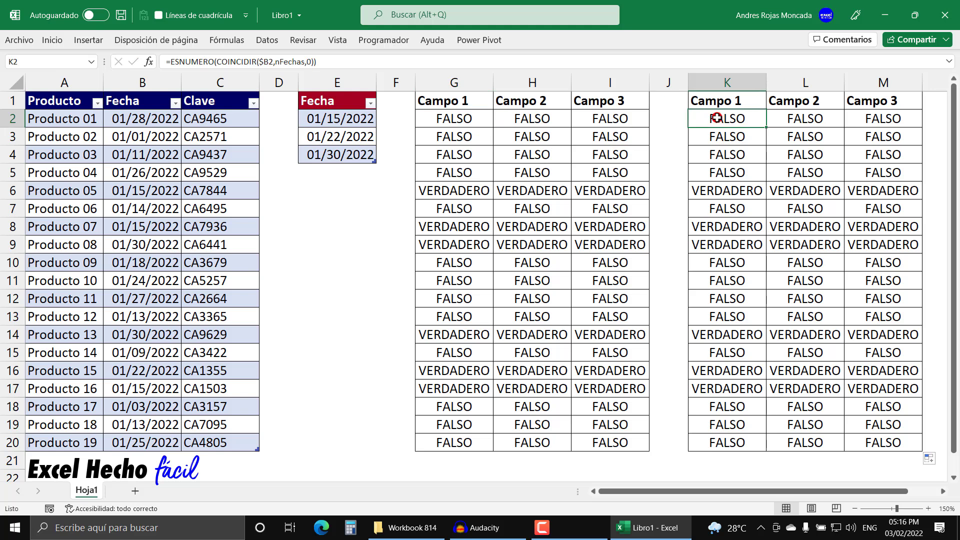
key("F2")
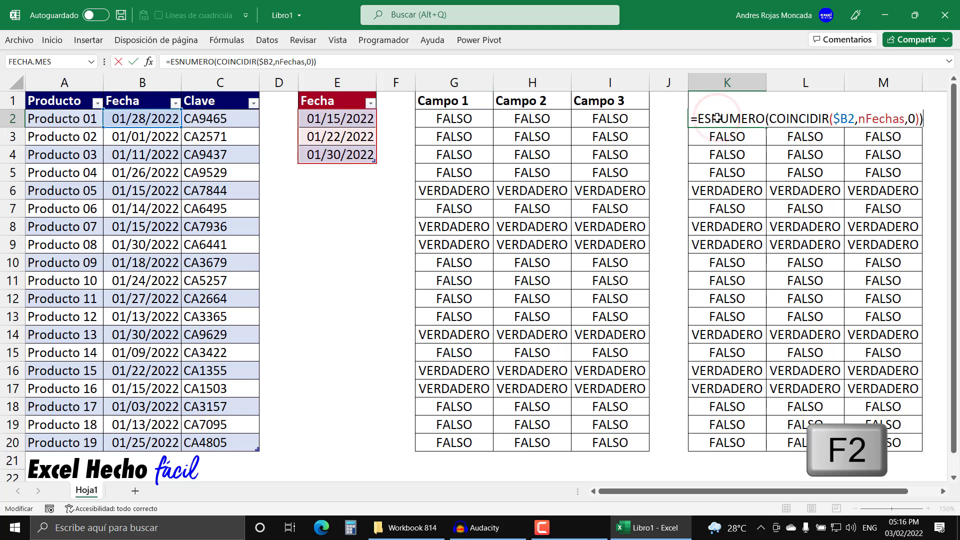
left_click(862, 120)
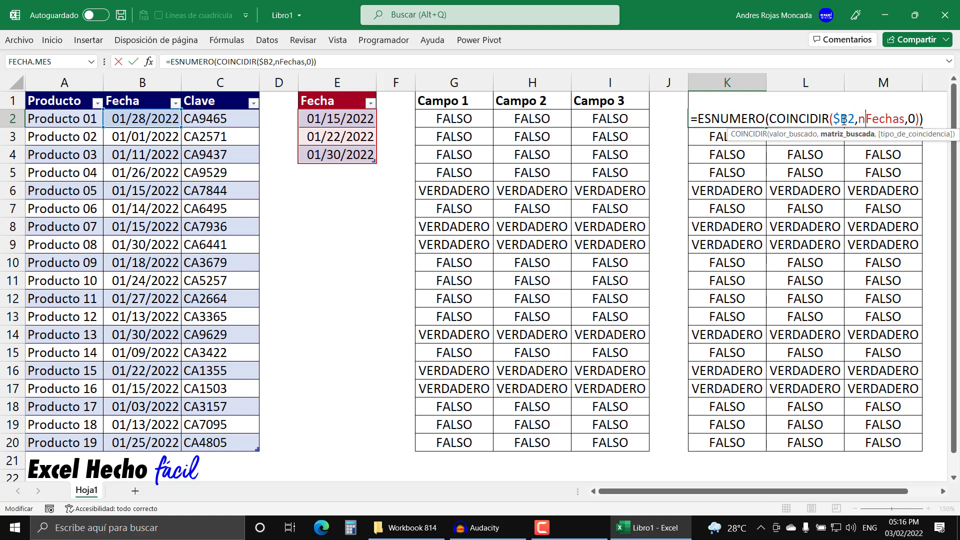
key("ctrl+Return")
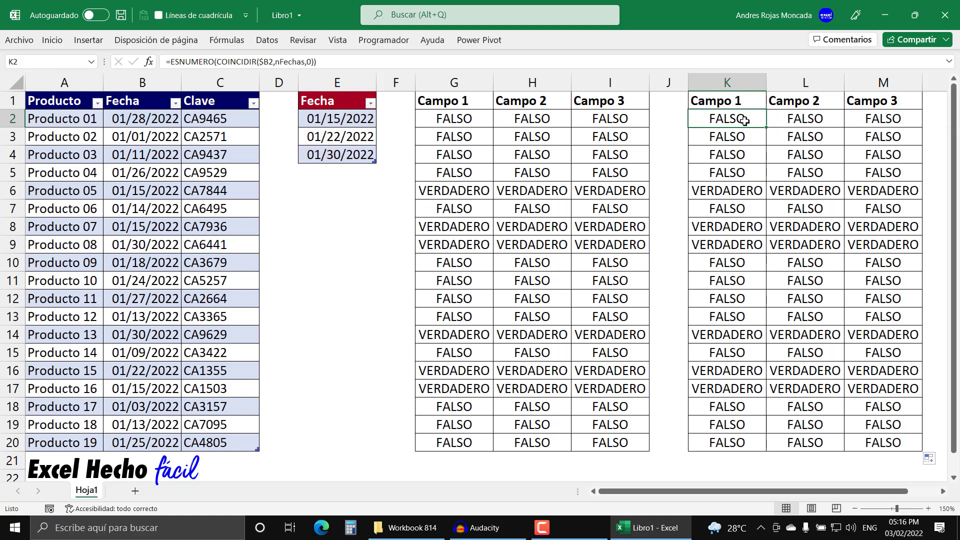
Step: Copy the full formula text from K2 and select all data rows of the product table, A2:C20
key("F2")
left_click(934, 120)
left_click_drag(934, 120, 619, 120)
key("ctrl+c")
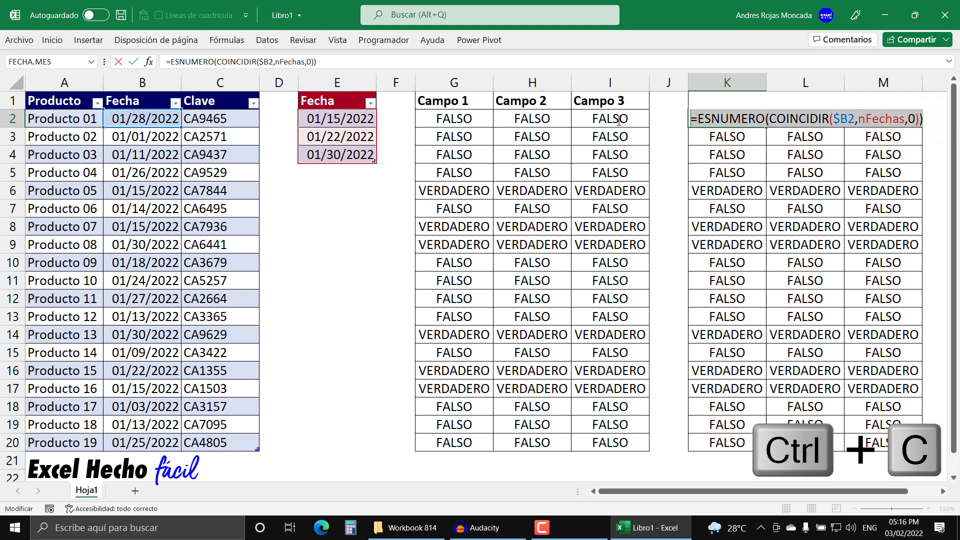
key("Escape")
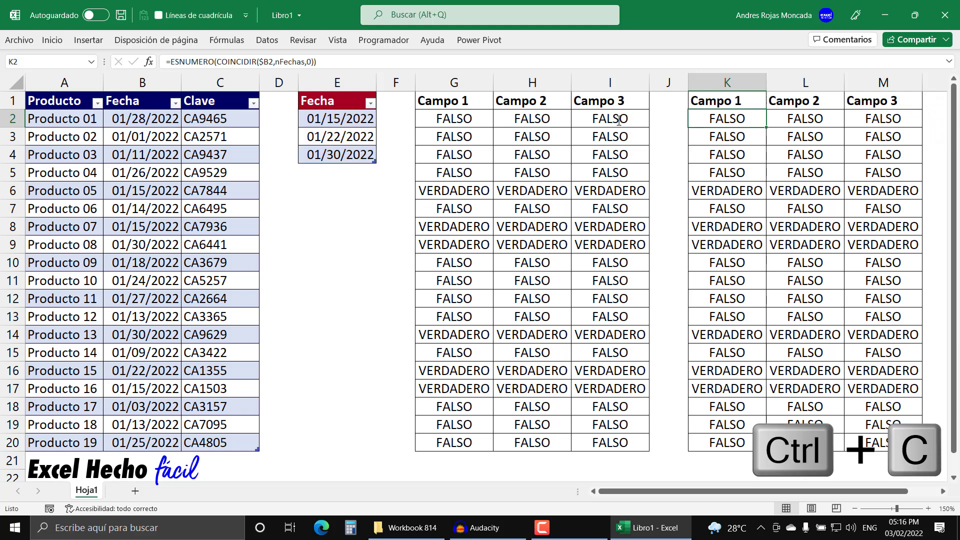
left_click(26, 91)
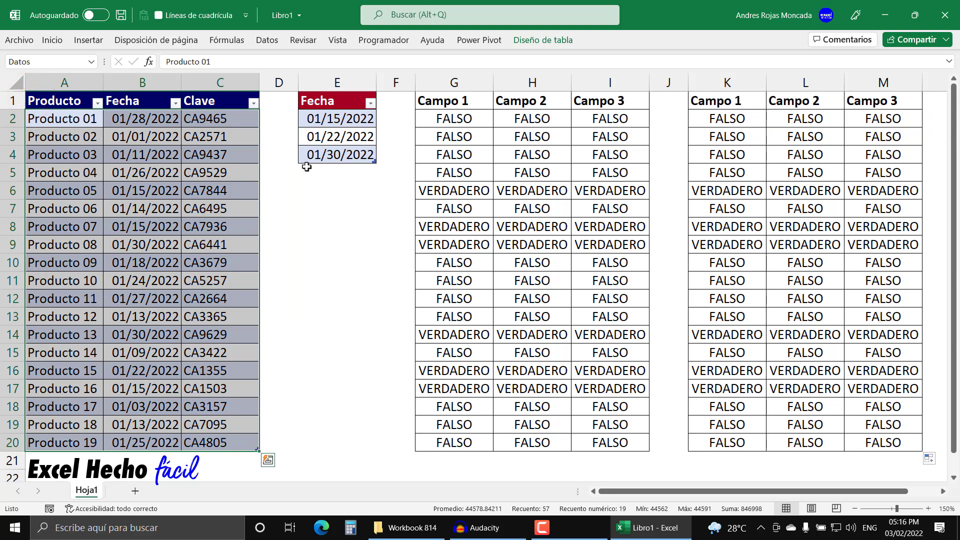
key("alt+o")
key("l")
key("n")
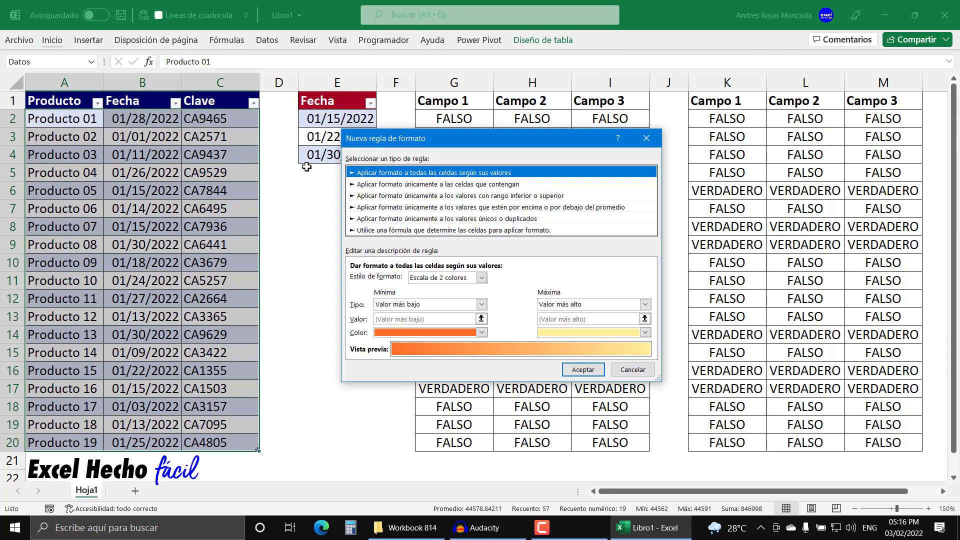
key("Escape")
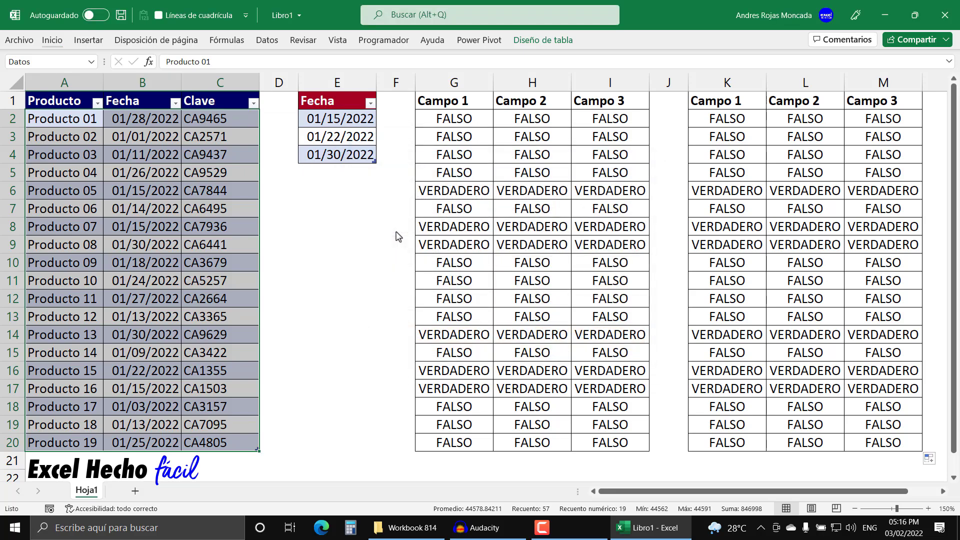
key("alt")
key("o")
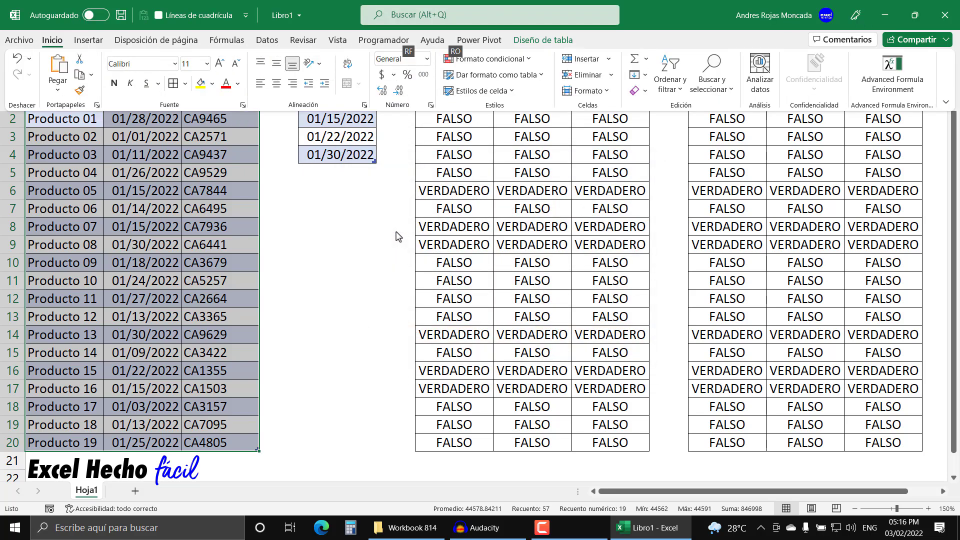
key("l")
key("n")
key("Escape")
Step: Start a formula-based conditional formatting rule for the product table with the copied formula =ESNUMERO(COINCIDIR($B2,nFechas,0))
key("alt")
key("o")
key("l")
key("n")
left_click(398, 231)
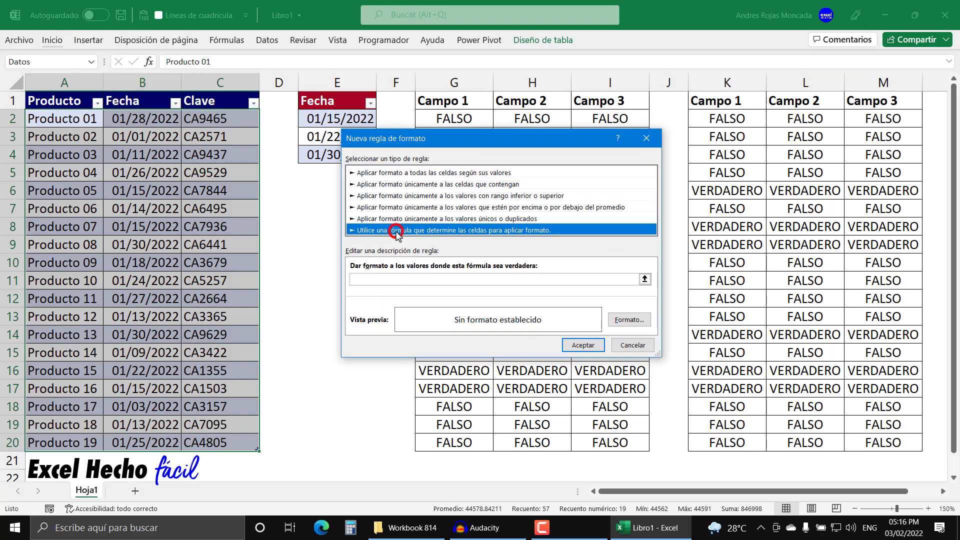
left_click(394, 278)
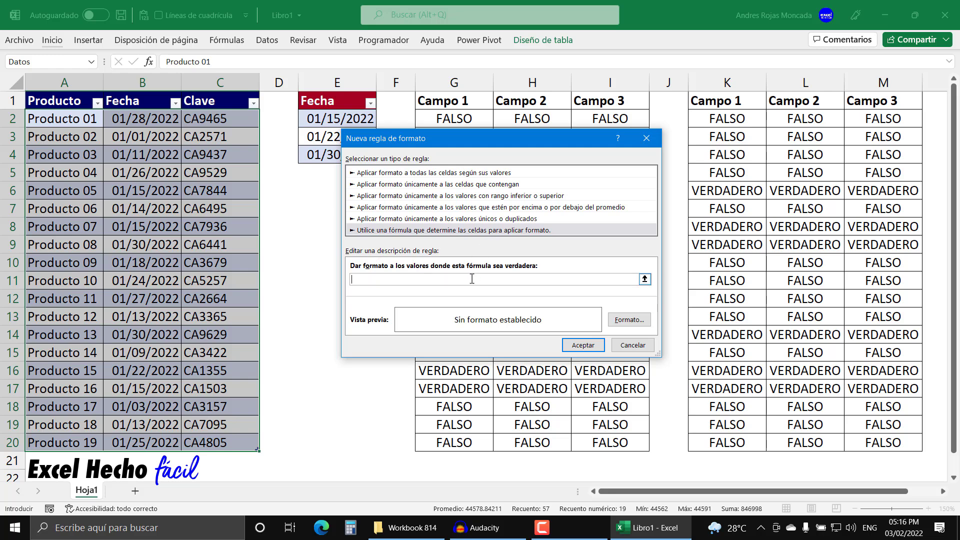
key("ctrl+v")
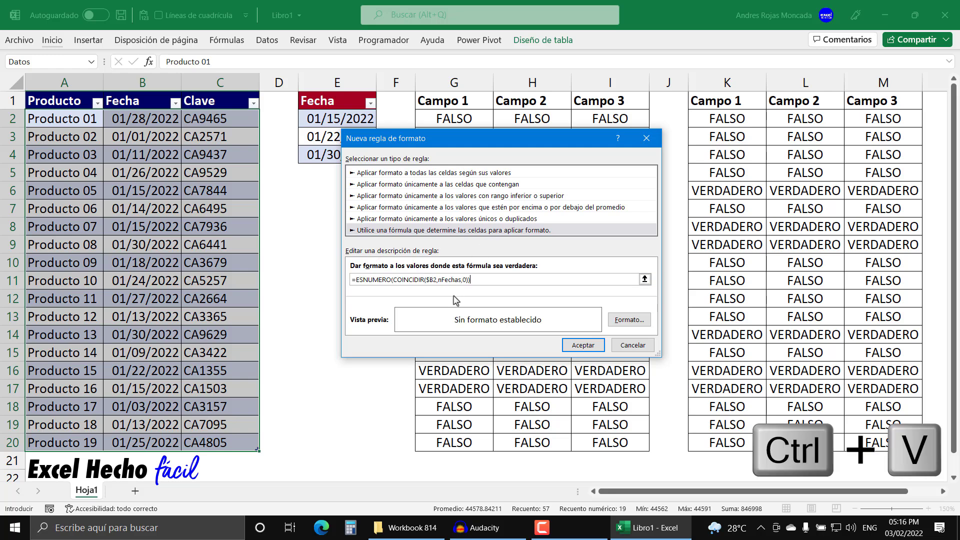
Step: Give the new rule a solid green fill and apply it to the product table
left_click(617, 318)
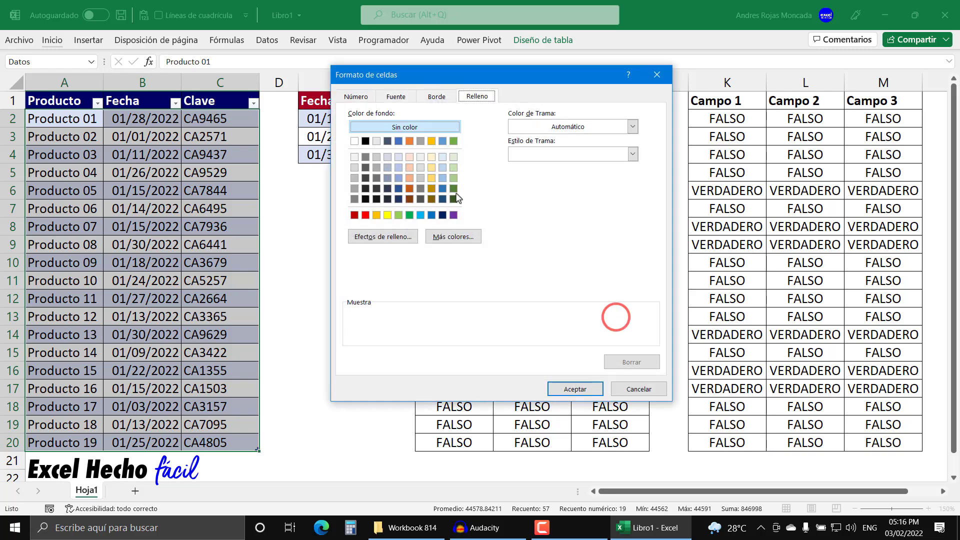
left_click(409, 215)
left_click(559, 389)
left_click(570, 343)
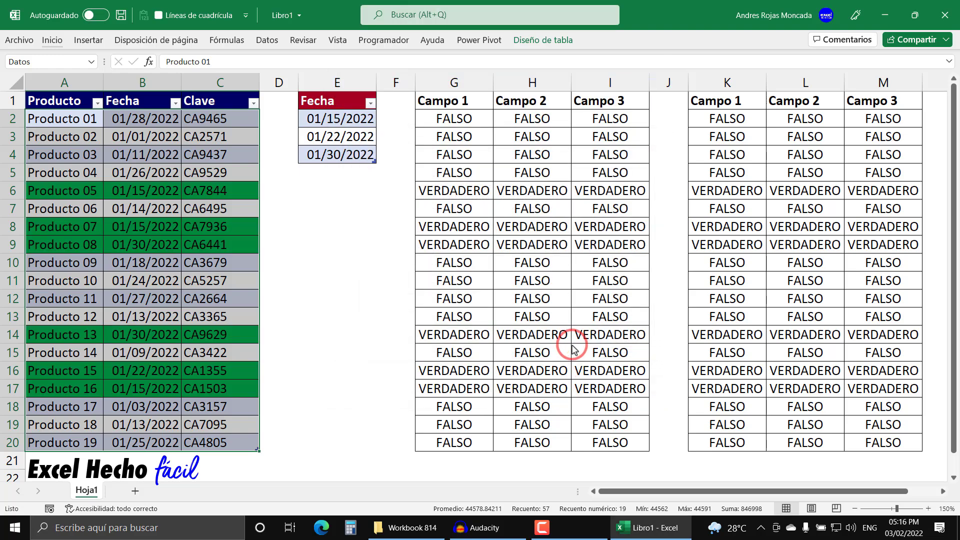
Step: Add the date 1/27/22 in E5, directly beneath the last entry of the Fecha table
left_click(313, 179)
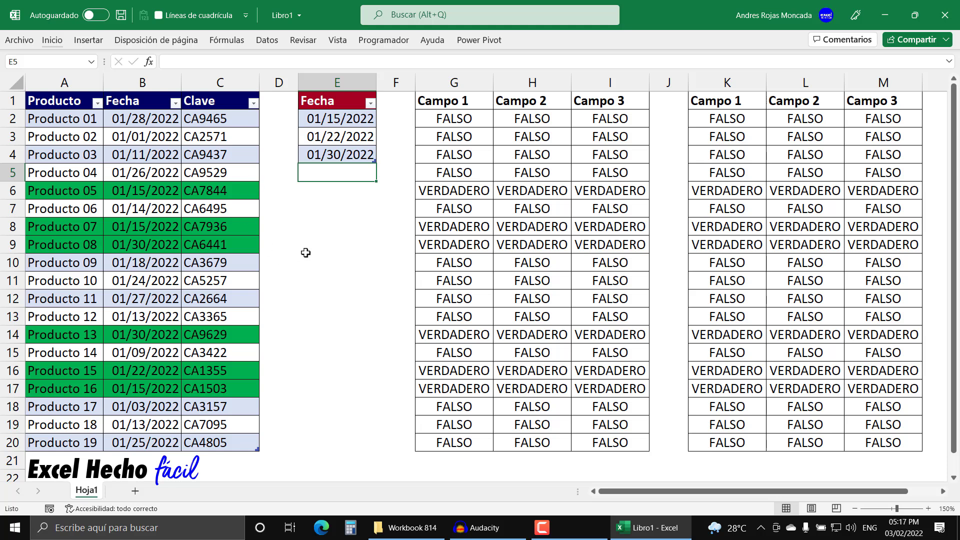
type("1/27/22")
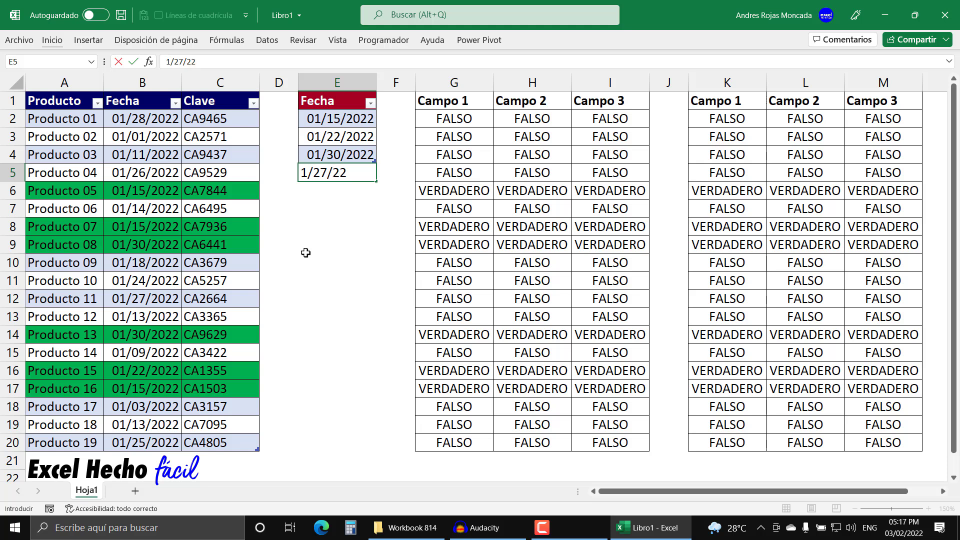
key("Return")
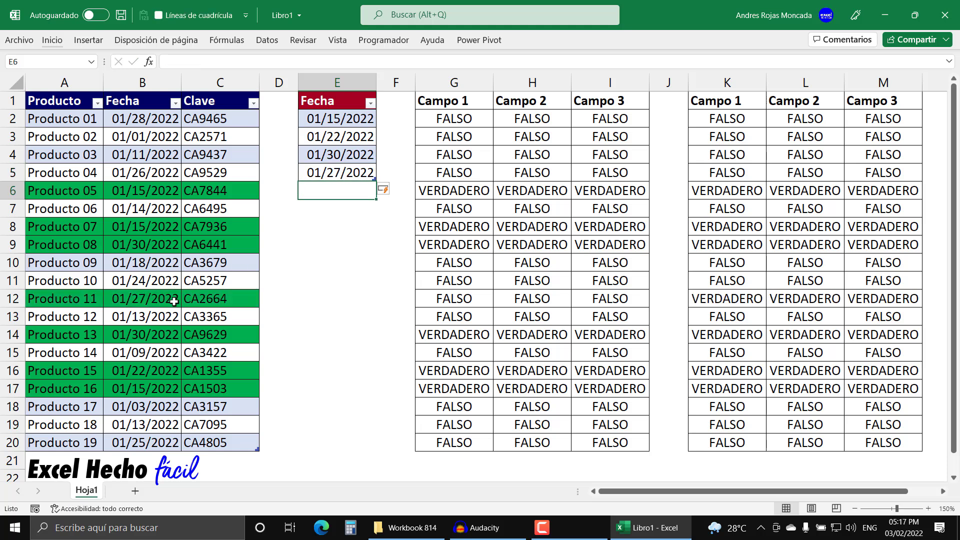
left_click(363, 175)
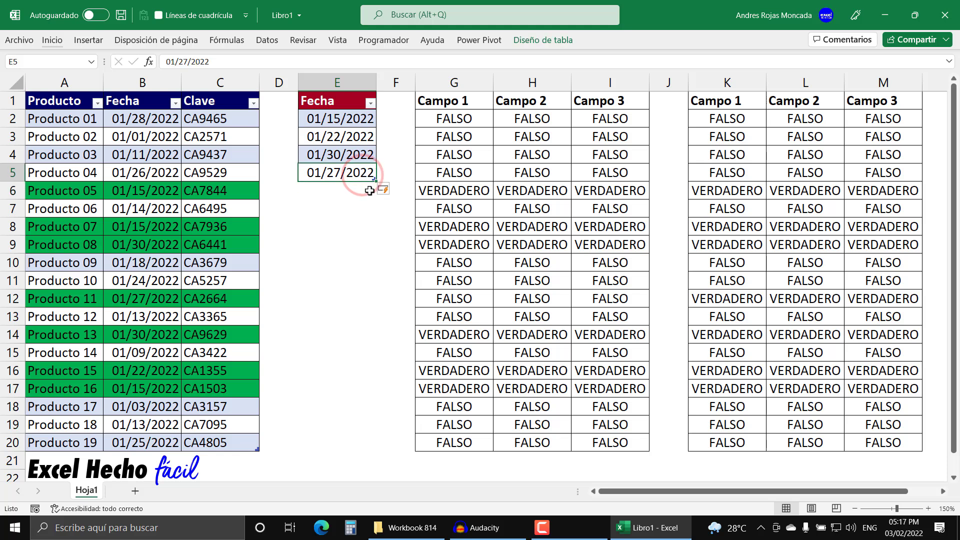
left_click(369, 134)
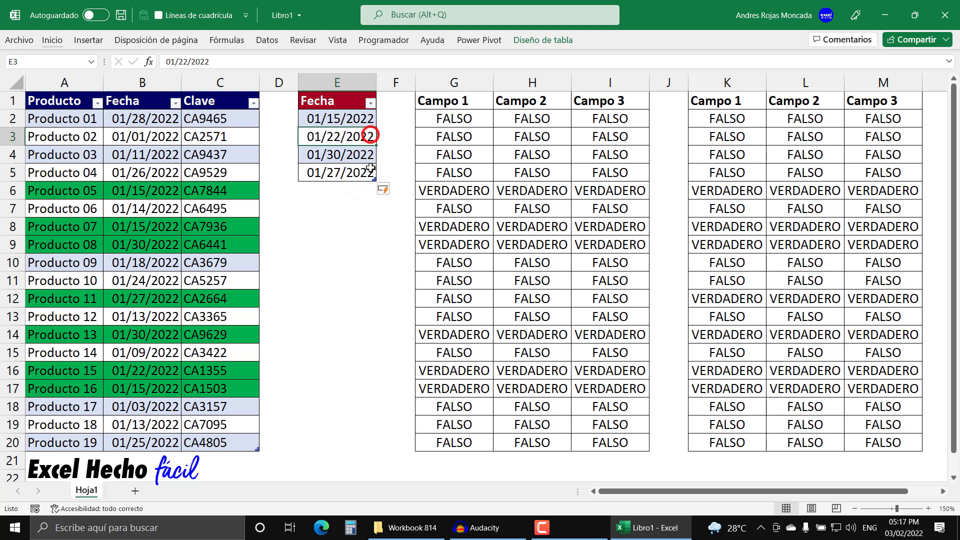
Step: Enter the test text "Hola mundo" in E7, outside the Fecha table, and clear it
left_click(358, 209)
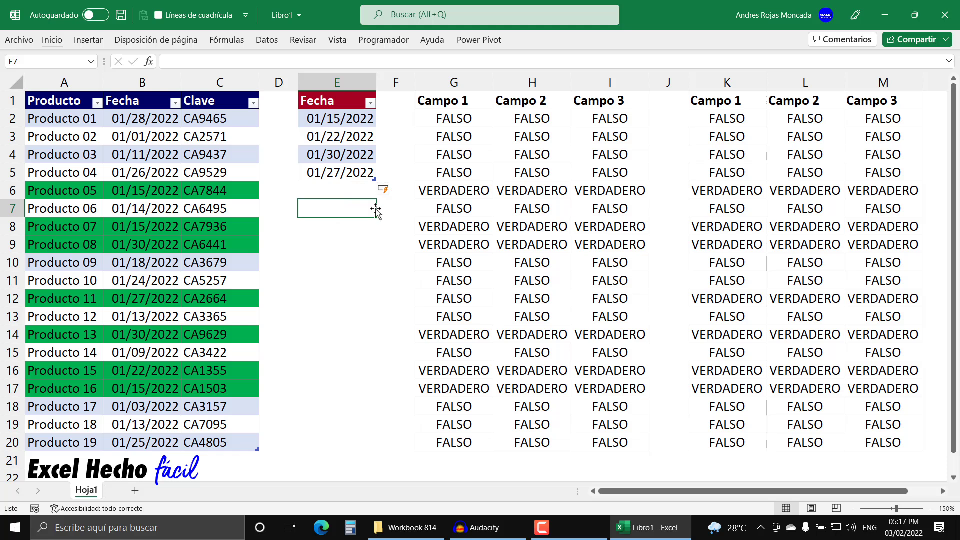
type("d")
key("Escape")
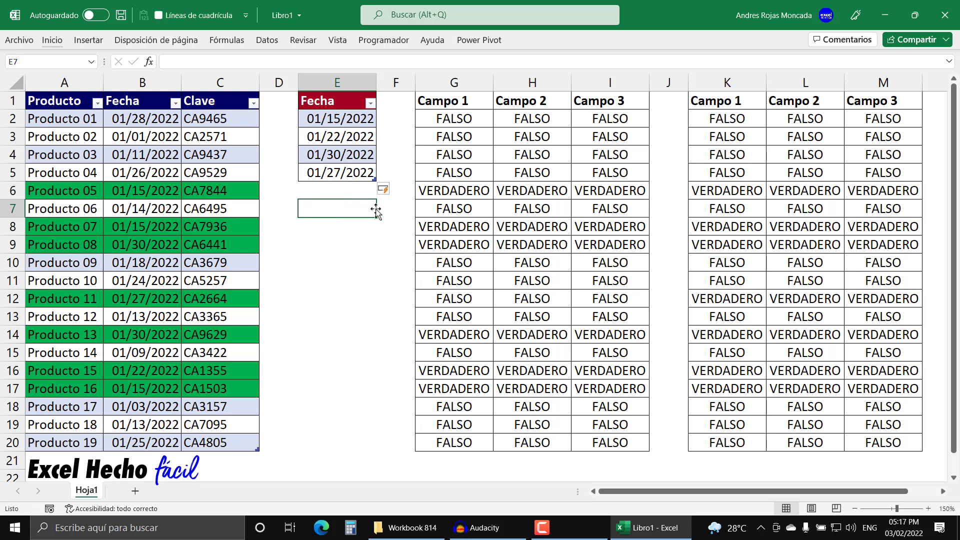
type("Hola mundo")
key("Return")
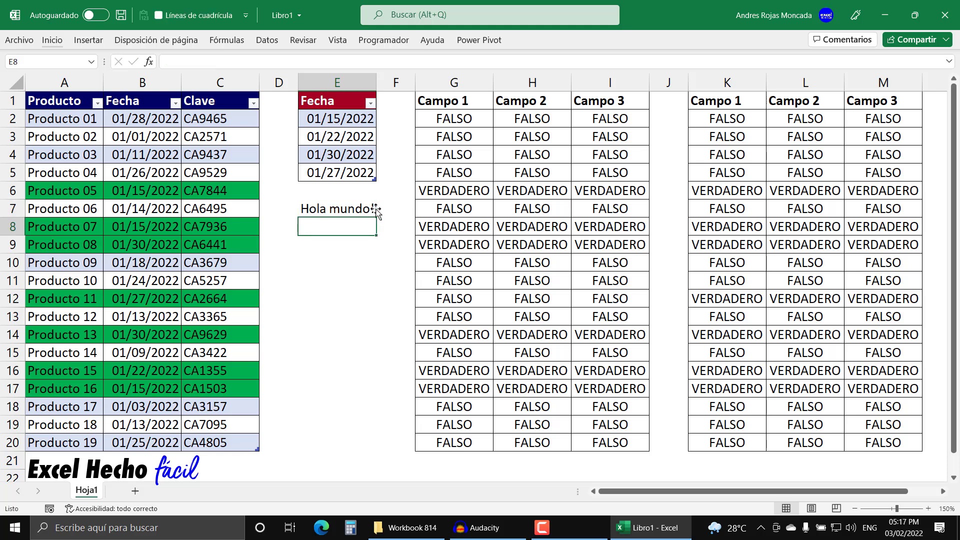
left_click(361, 211)
key("Delete")
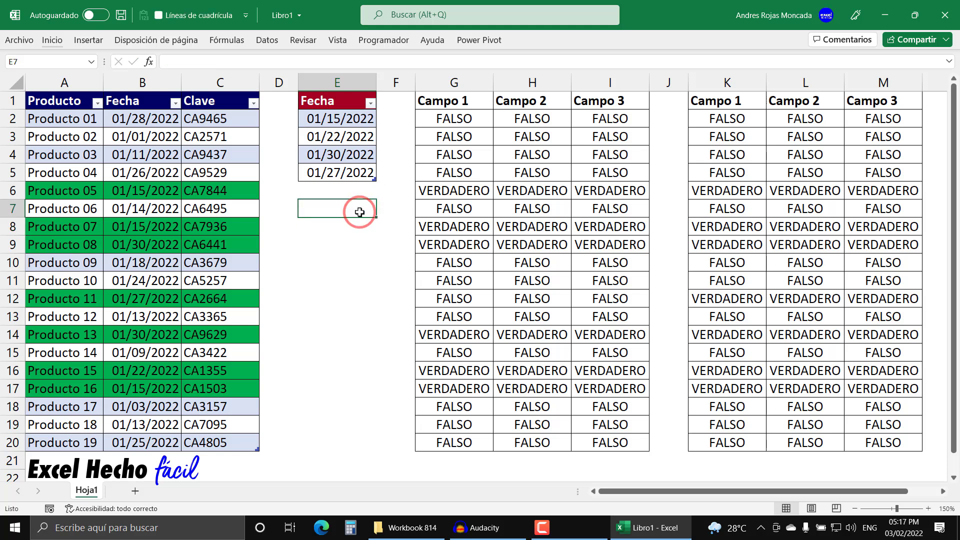
Step: Delete the table row holding 01/27/2022 from the Fecha table
right_click(353, 173)
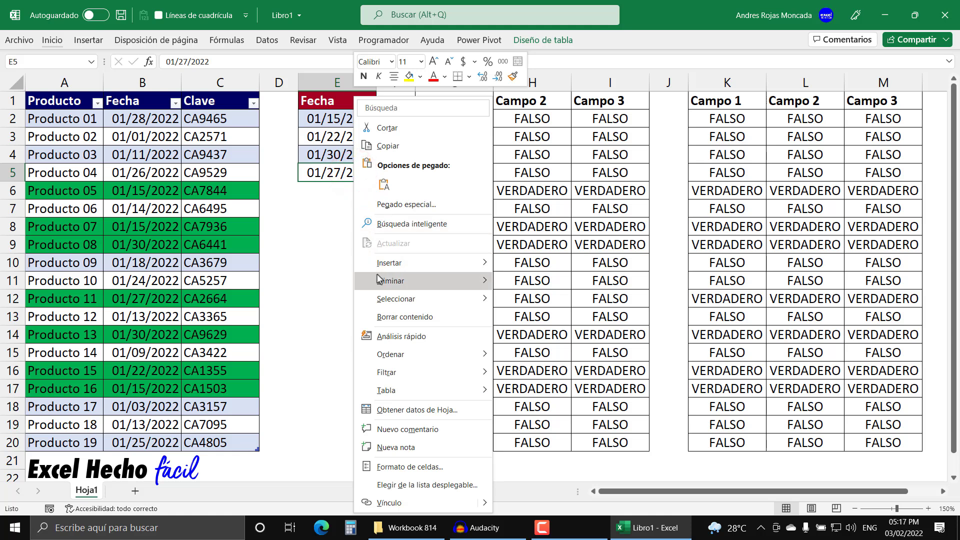
mouse_move(382, 280)
left_click(529, 305)
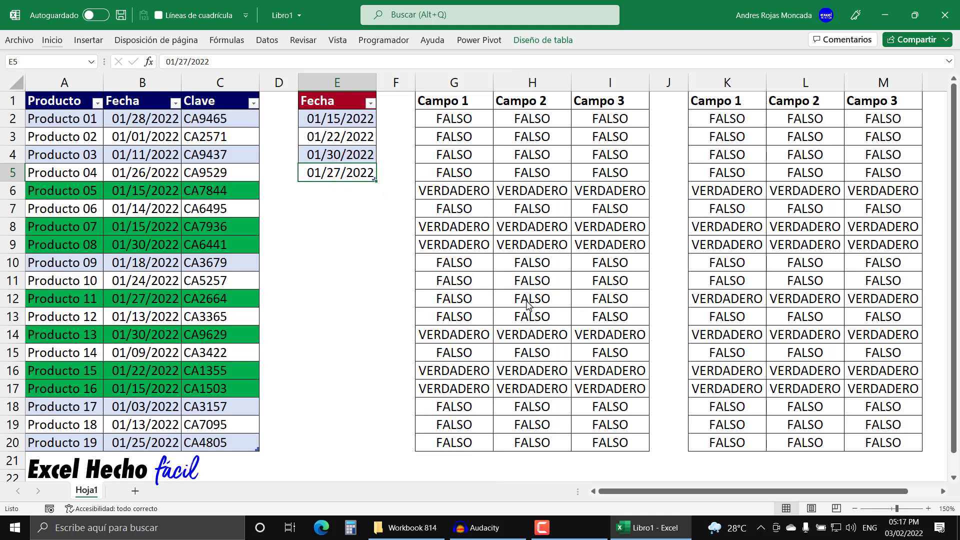
Step: Resize the Fecha table to cover only its first date, and extend it back down through E5
left_click(355, 204)
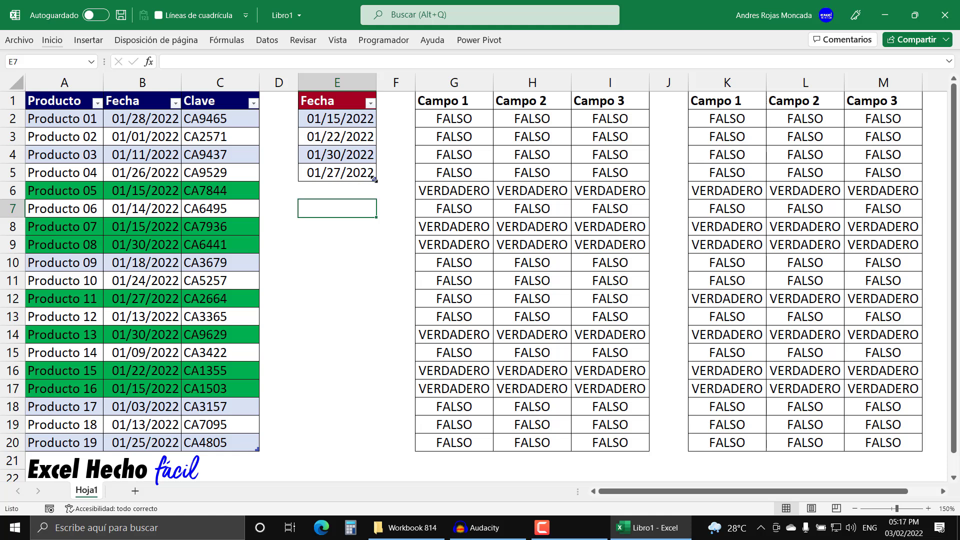
left_click_drag(374, 179, 369, 129)
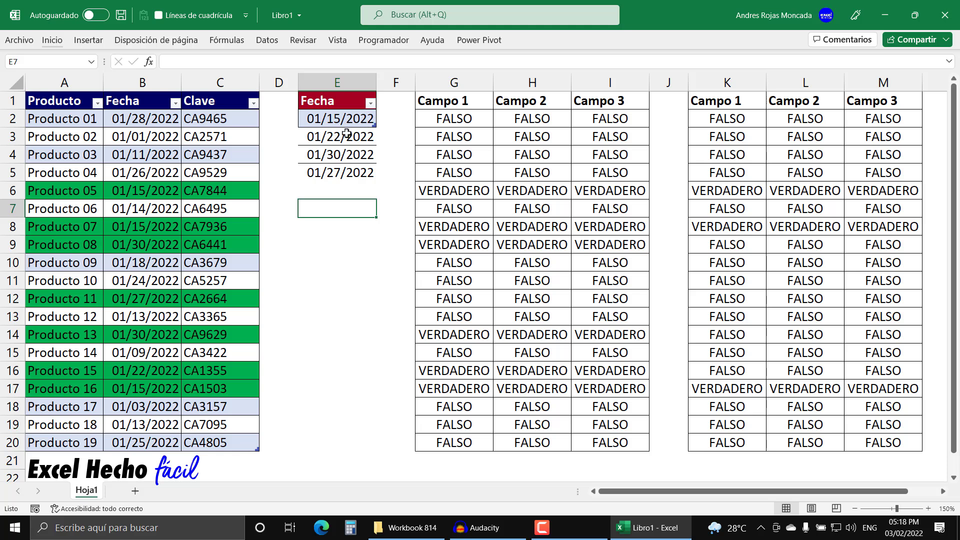
left_click_drag(375, 125, 368, 176)
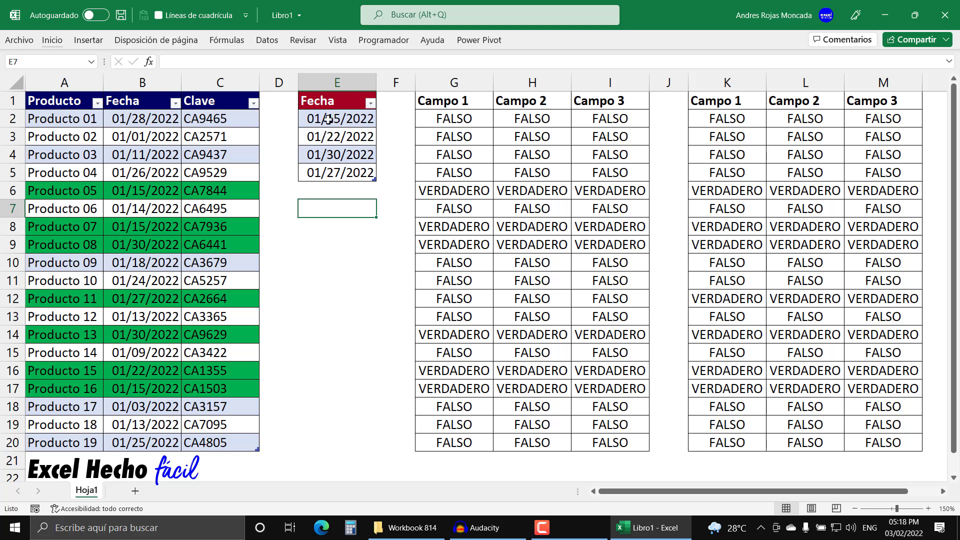
Step: Select the second helper block, K2:M20, to review its match formula results
left_click(727, 129)
left_click_drag(726, 128, 861, 338)
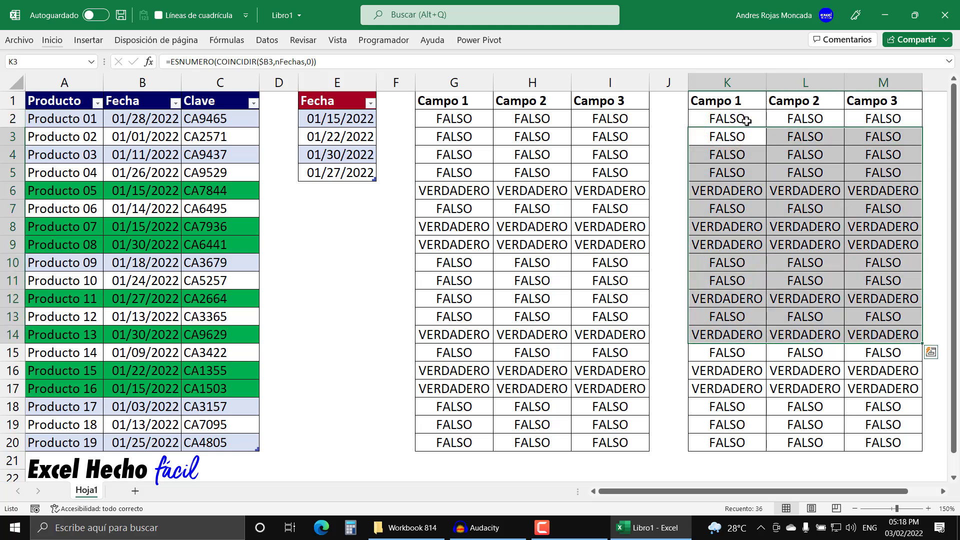
left_click(746, 121)
key("ctrl+shift+Right")
key("ctrl+shift+Down")
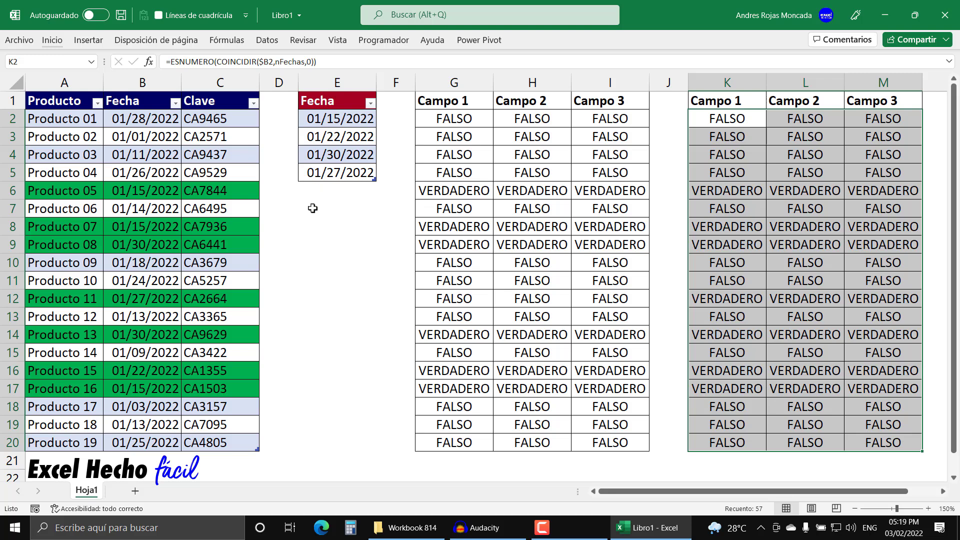
Step: Show the first helper block's formula as text beneath it by entering =FORMULATEXTO(G2) in G21
scroll(313, 208, "down", 3)
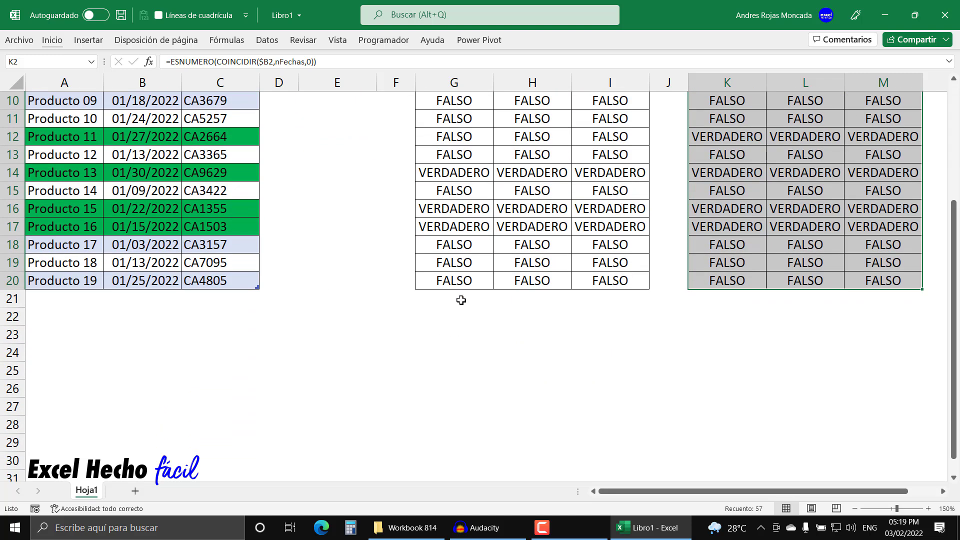
left_click(460, 301)
scroll(460, 301, "up", 3)
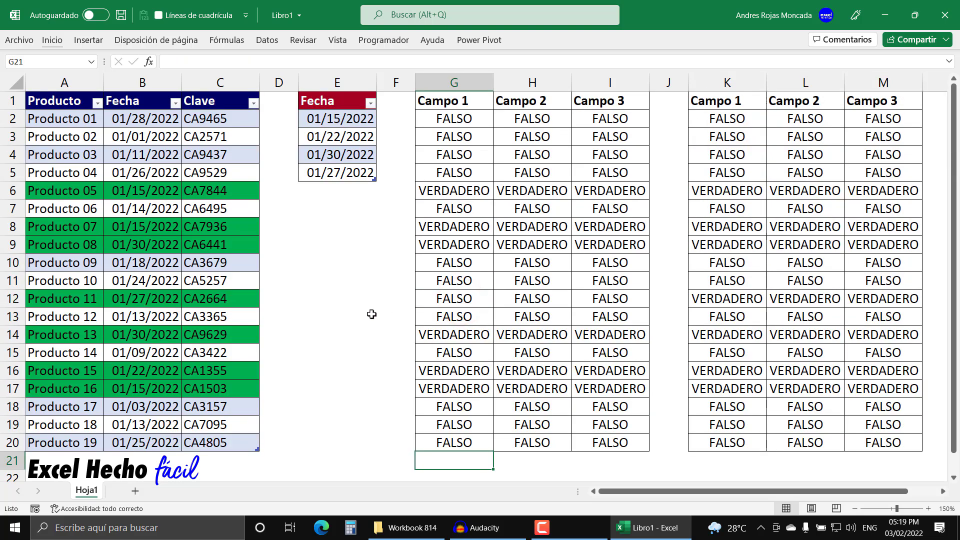
type("=for")
key("Tab")
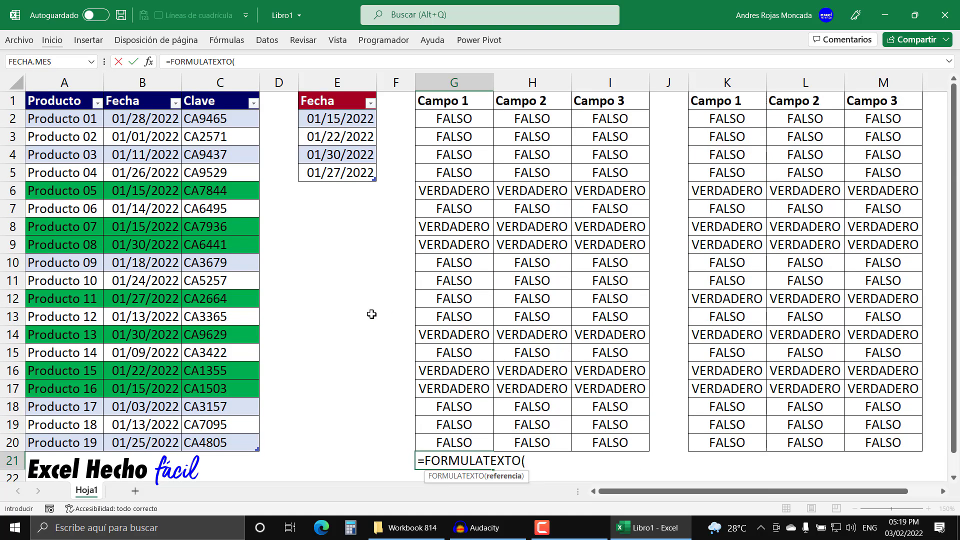
left_click(444, 122)
key("Return")
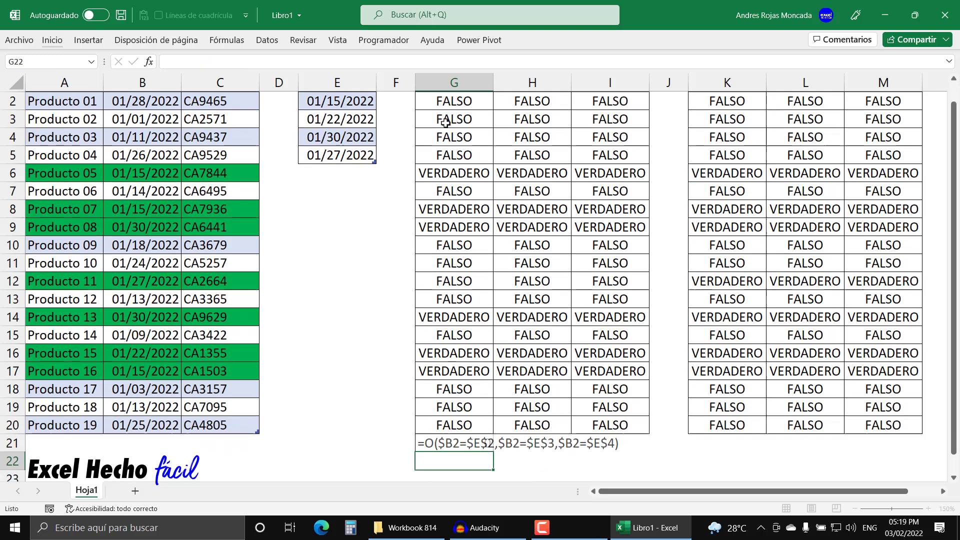
Step: Show the second helper block's formula as text beneath it by entering =FORMULATEXTO(K2) in K21
scroll(444, 122, "up", 1)
left_click(730, 461)
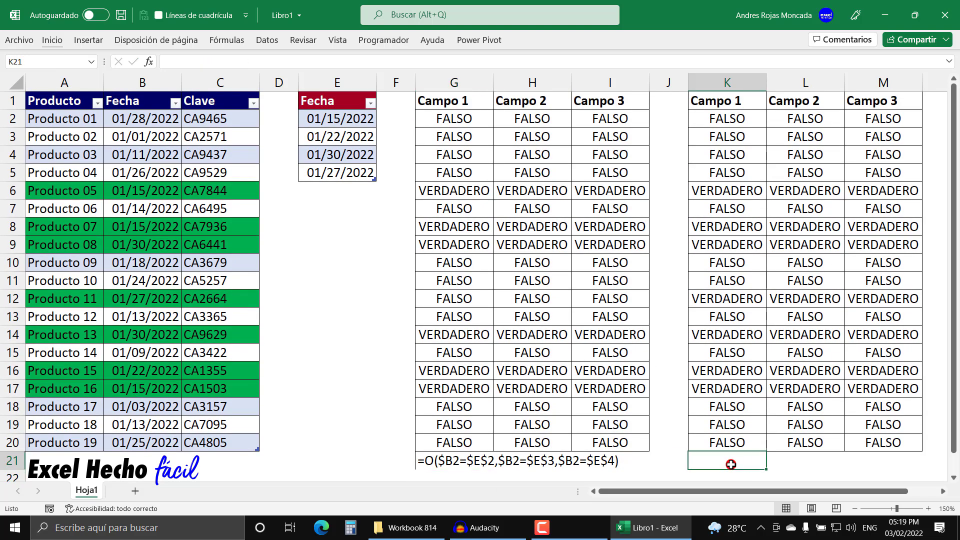
type("=for")
key("Tab")
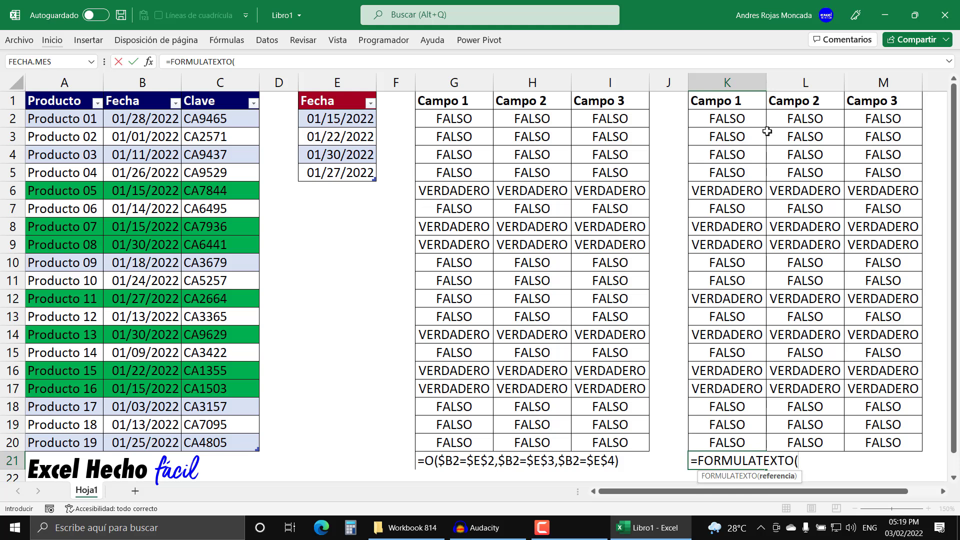
left_click(760, 119)
type(")")
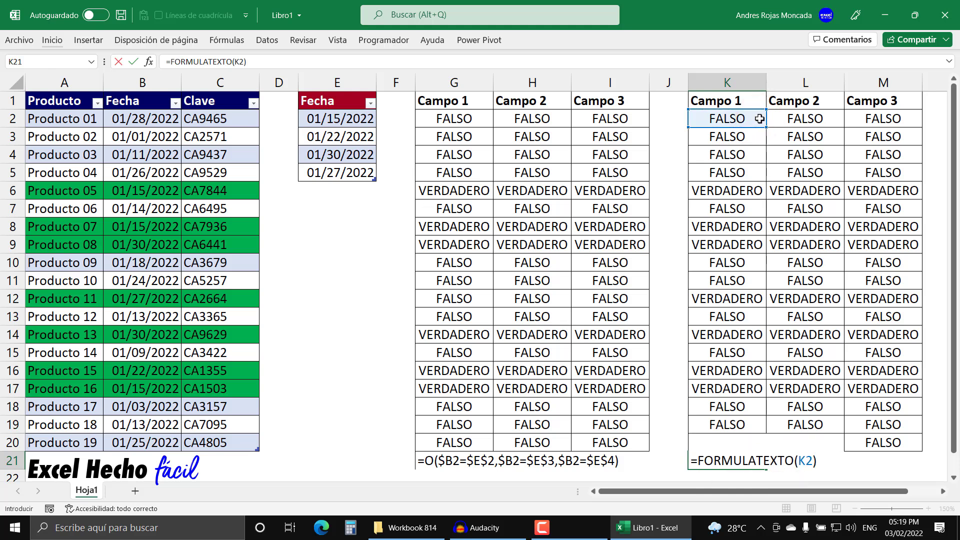
key("Return")
scroll(751, 198, "up", 1)
Step: Apply the standard blue font color to the formula texts in G21 and K21
left_click_drag(431, 459, 600, 459)
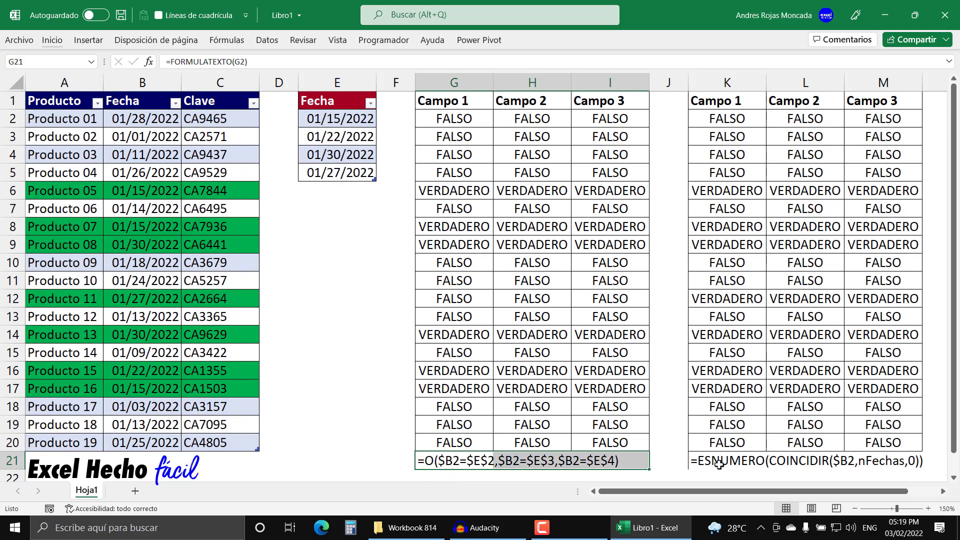
left_click(421, 460)
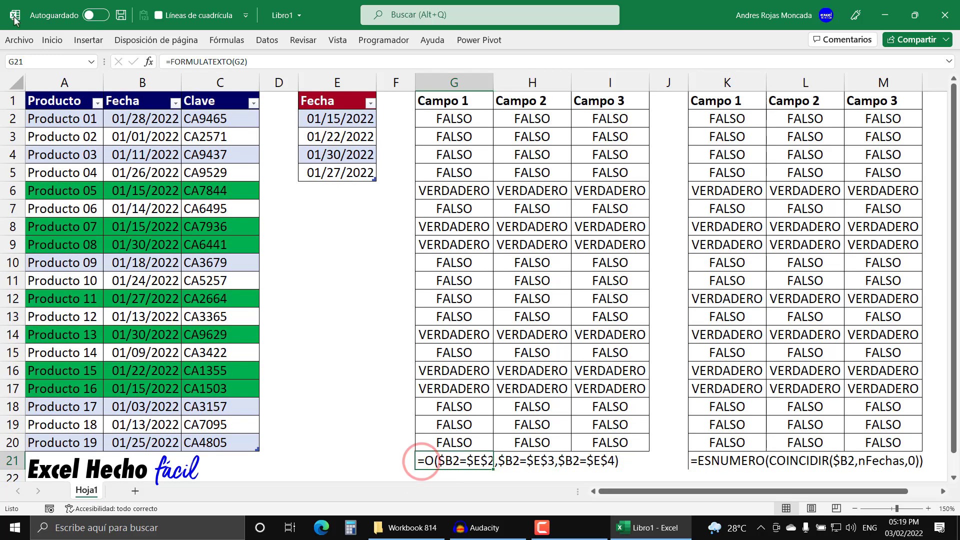
left_click(46, 40)
left_click(238, 84)
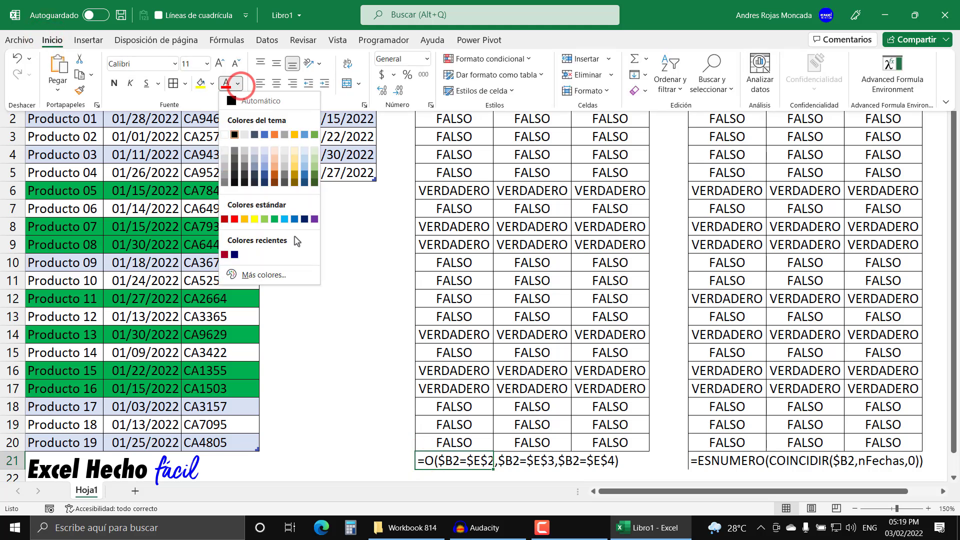
left_click(296, 217)
left_click(739, 462)
left_click(50, 40)
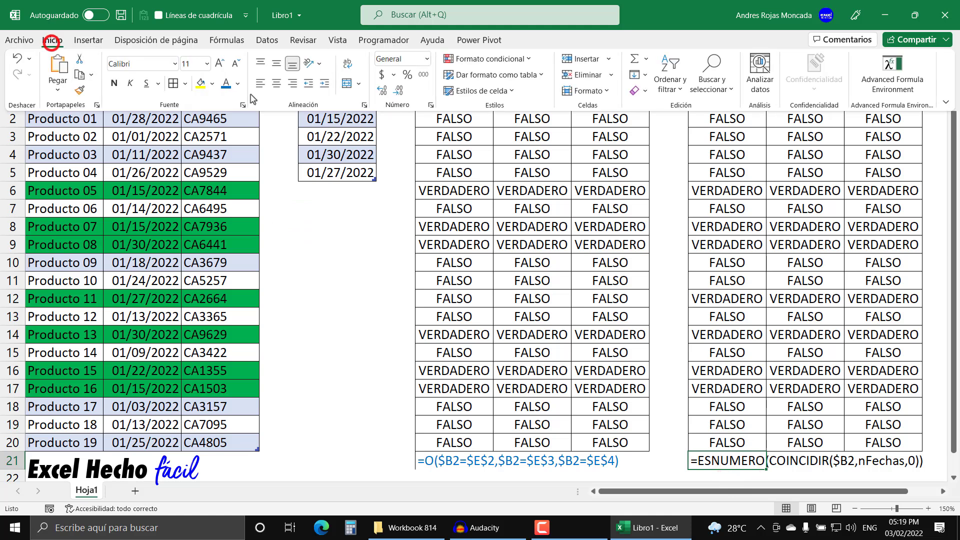
left_click(224, 85)
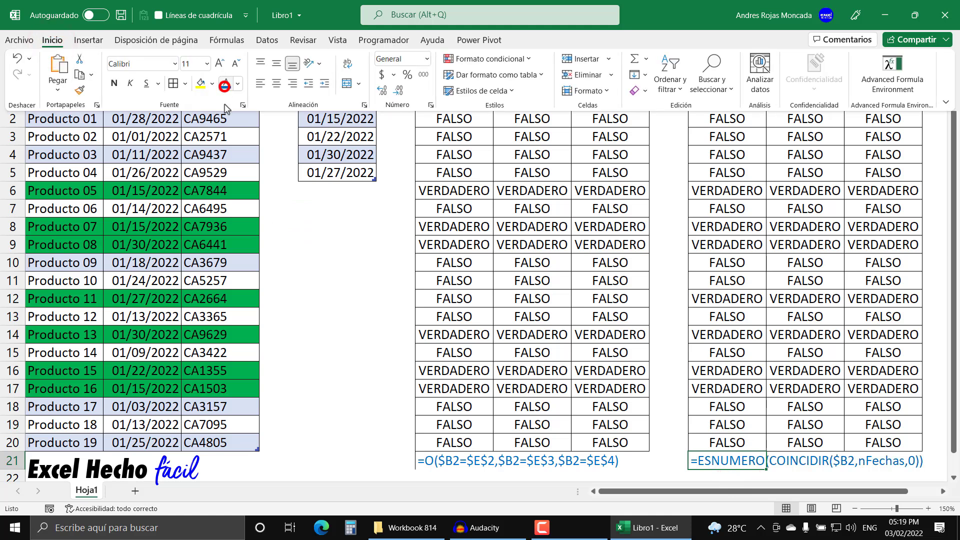
Step: Remove the left border from both formula text cells, G21 and K21
left_click(462, 460)
left_click(459, 461, "ctrl")
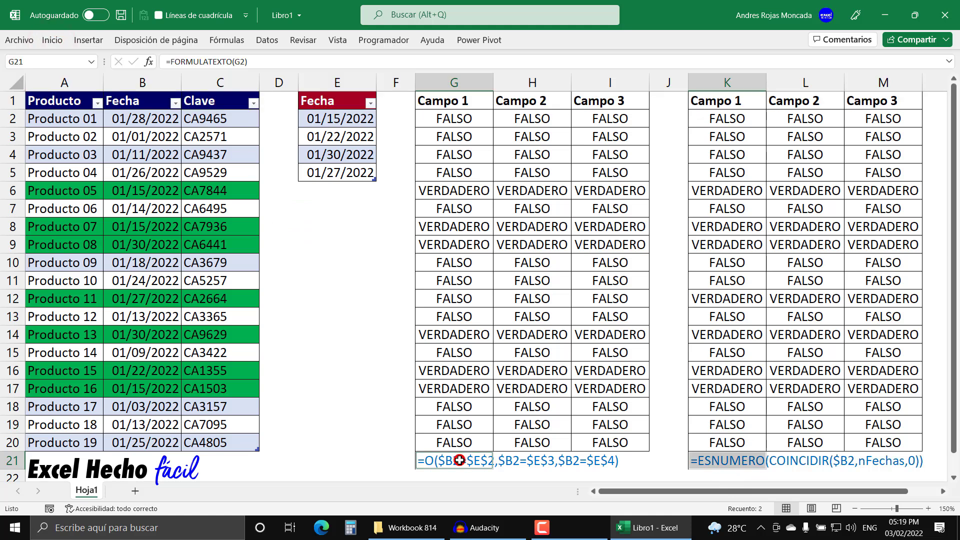
left_click(52, 40)
left_click(185, 84)
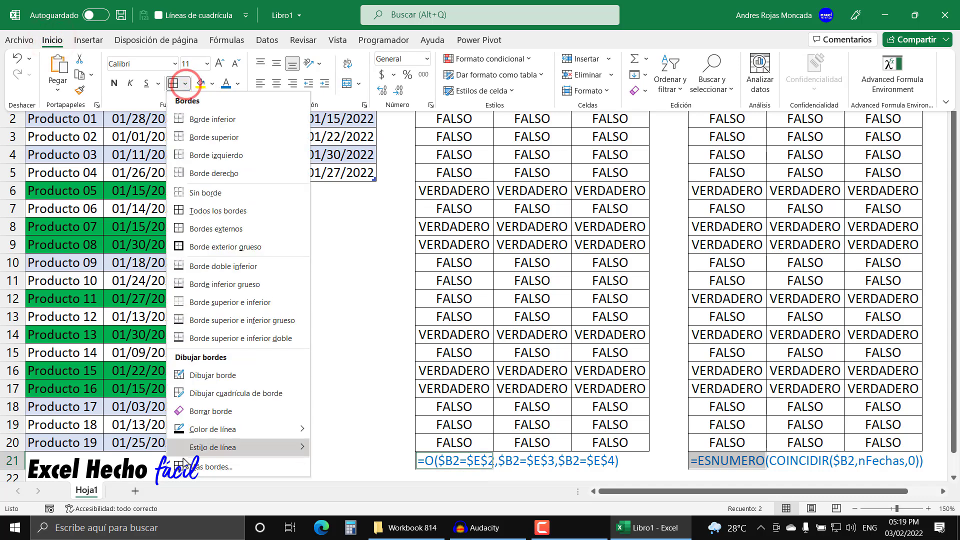
left_click(215, 470)
left_click(477, 210)
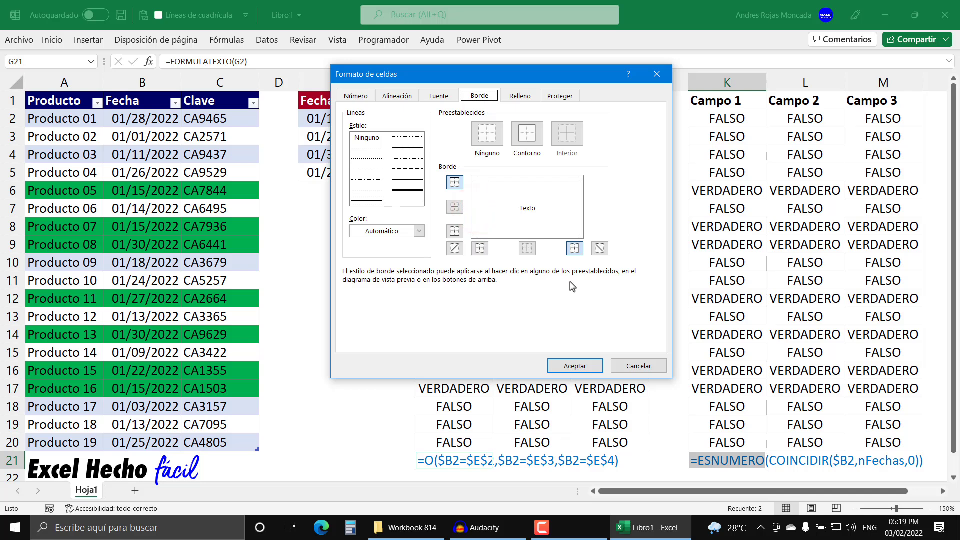
left_click(575, 366)
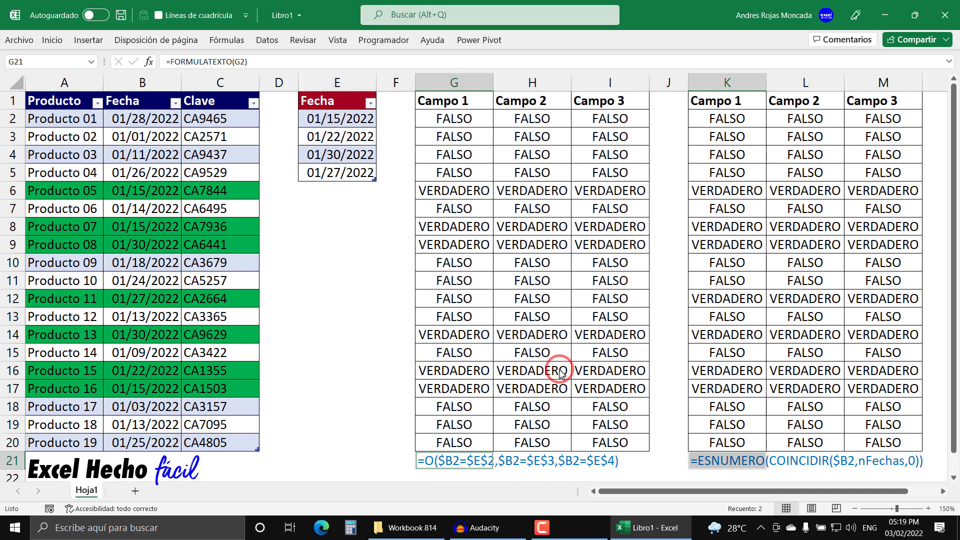
left_click(586, 413)
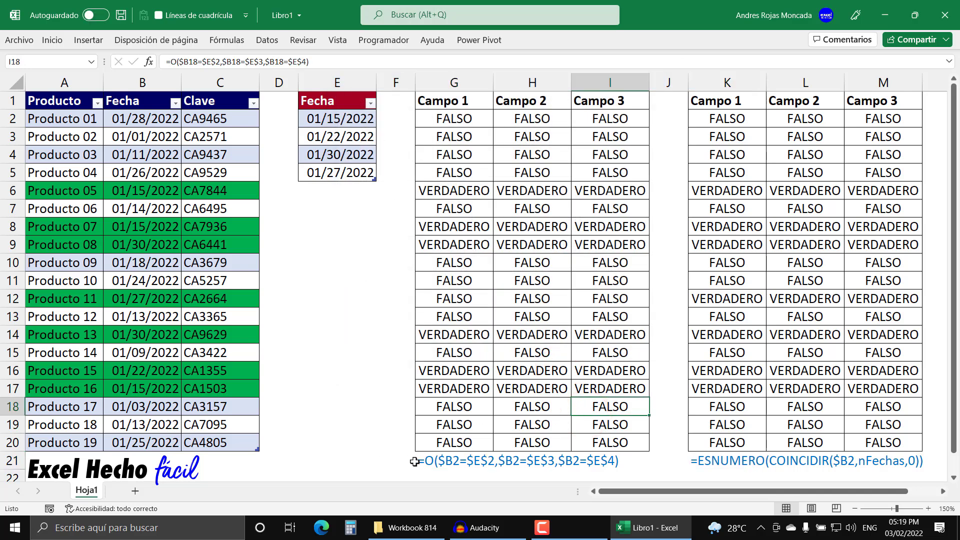
left_click(431, 458)
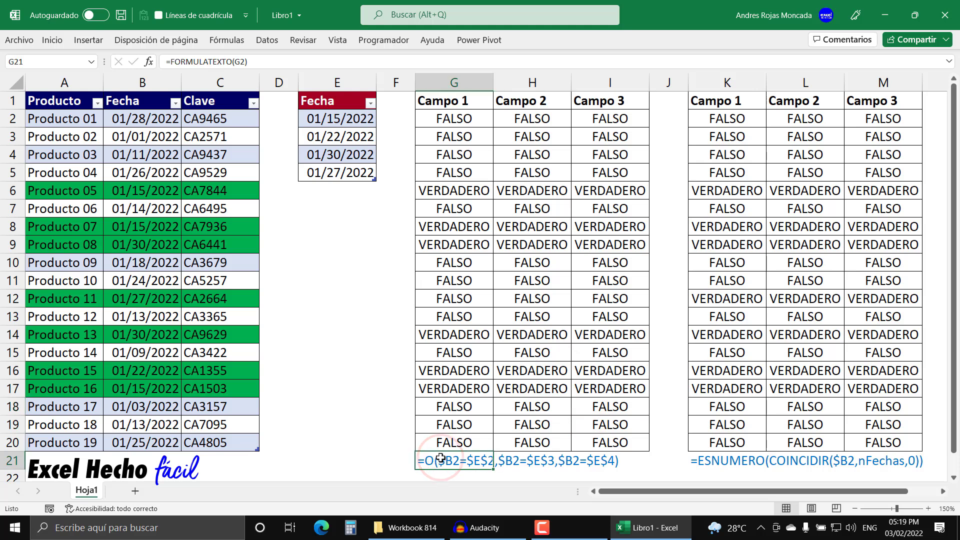
left_click(337, 224)
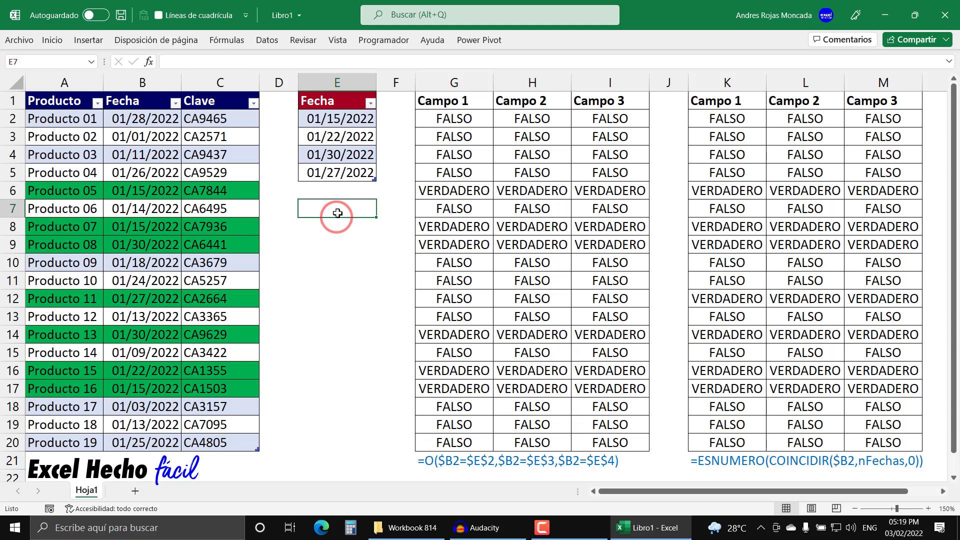